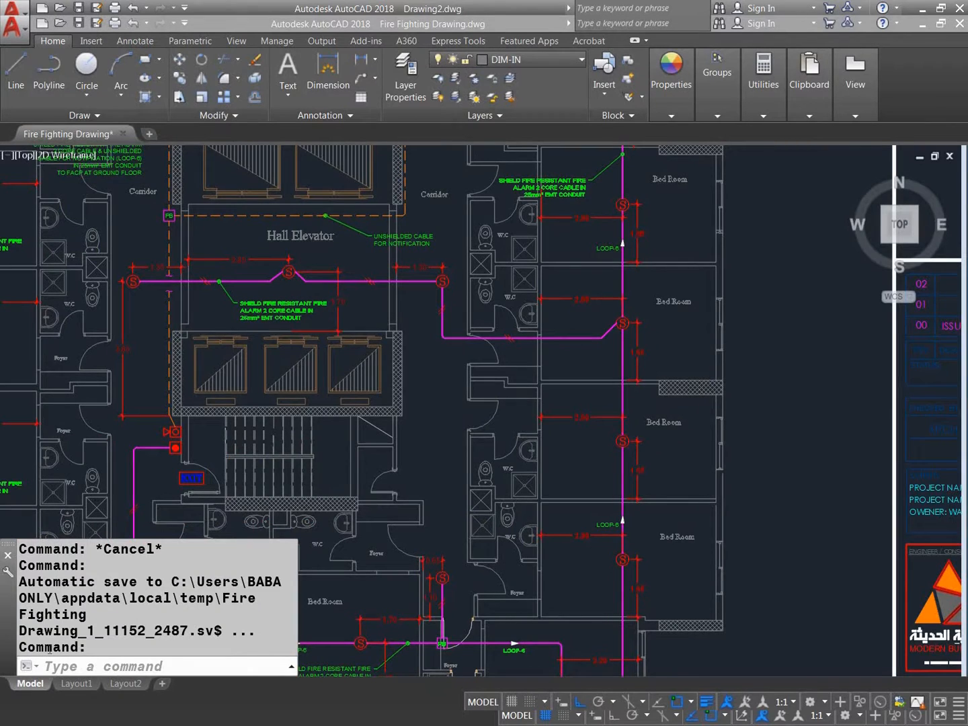
# View the LISP files in folder 6 in Windows Explorer, and return to the fire fighting drawing
pyautogui.moveTo(451, 487); pyautogui.dragTo(488, 486, button='middle')
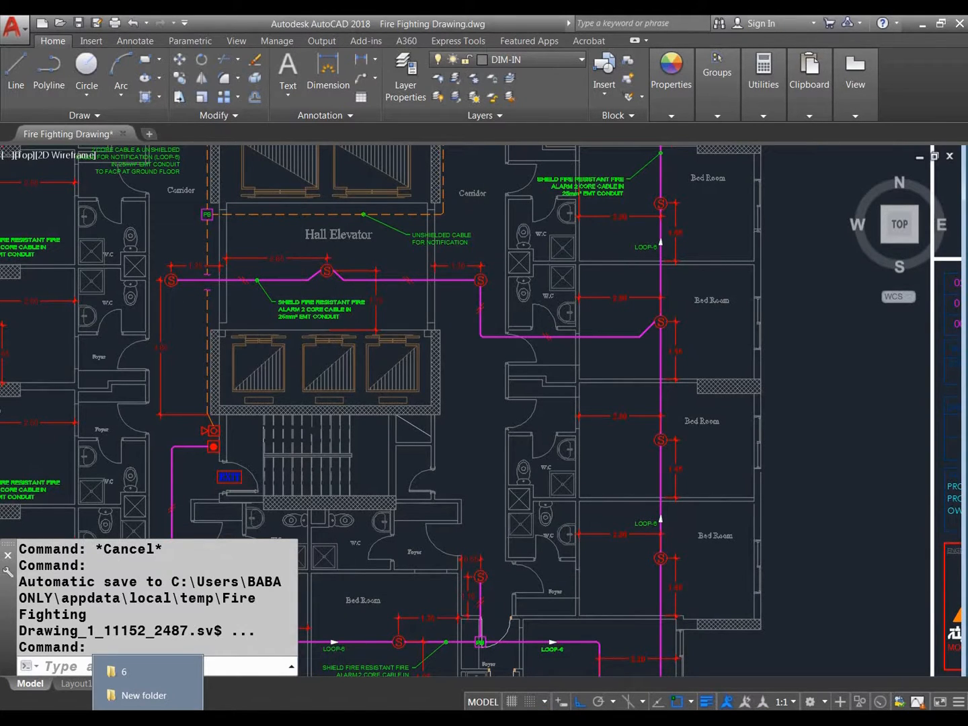
pyautogui.click(121, 672)
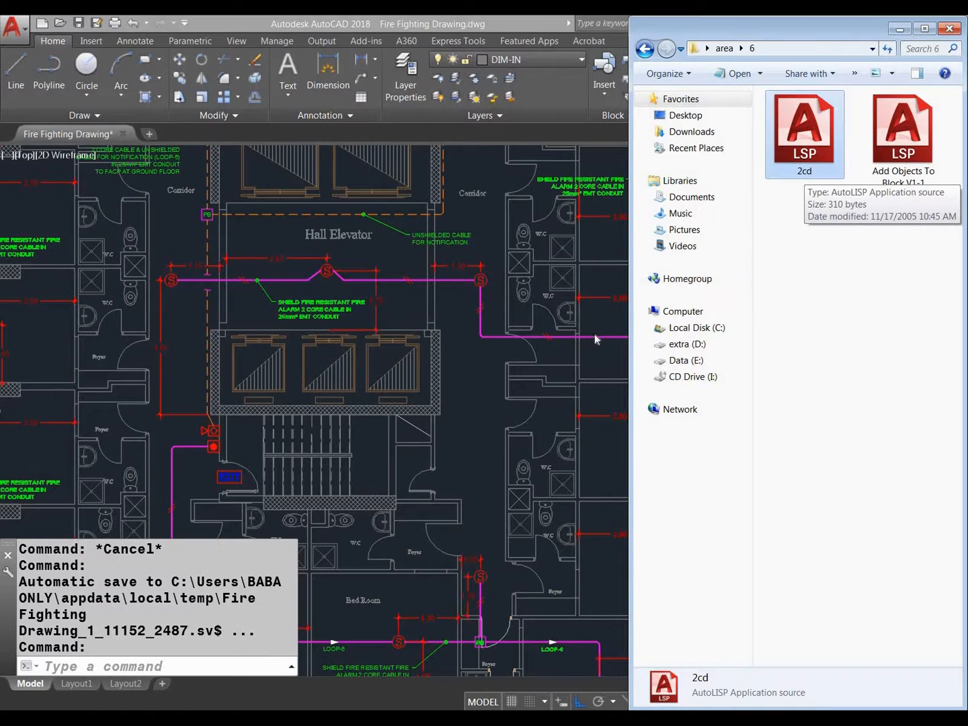
pyautogui.click(486, 410)
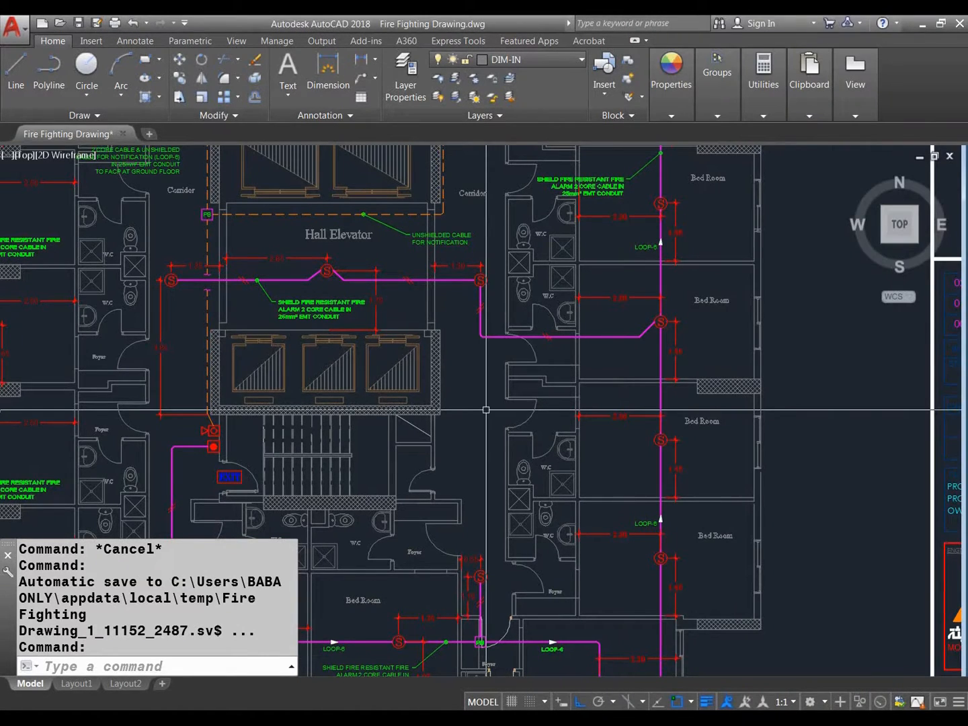
# Load the 2cd.lsp routine from folder 6 with APPLOAD and close the loading dialog
pyautogui.write('AP')
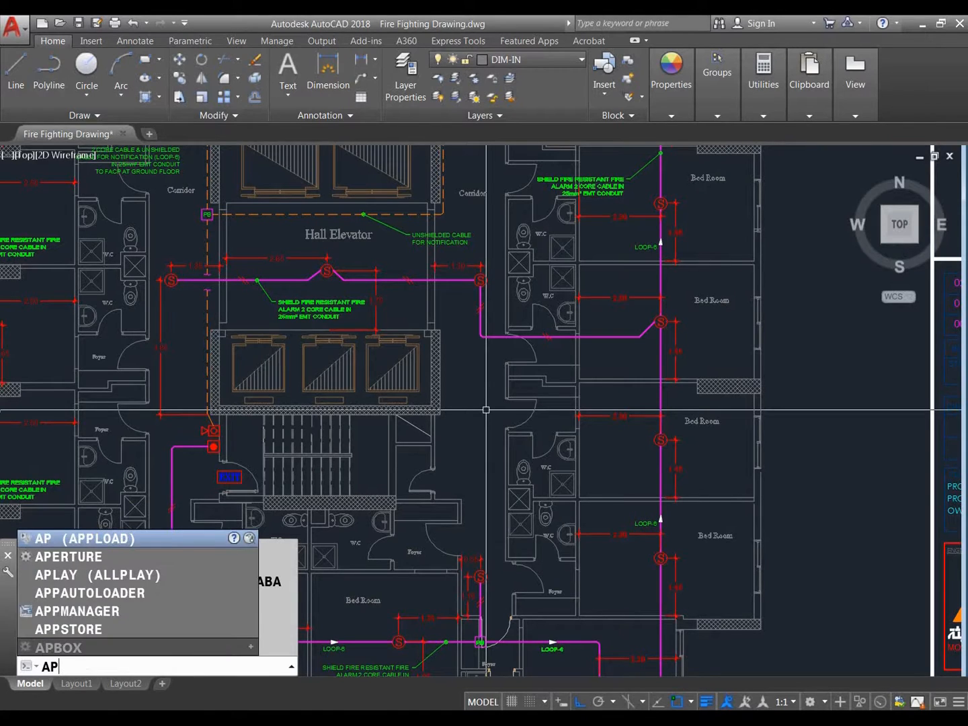
pyautogui.press('Return')
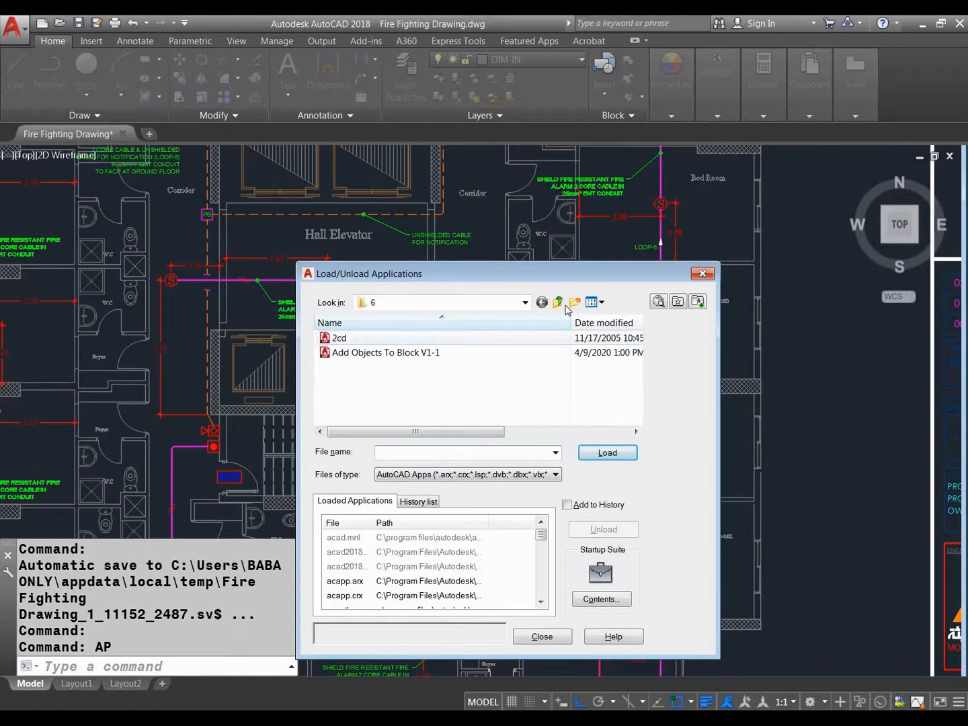
pyautogui.click(355, 339)
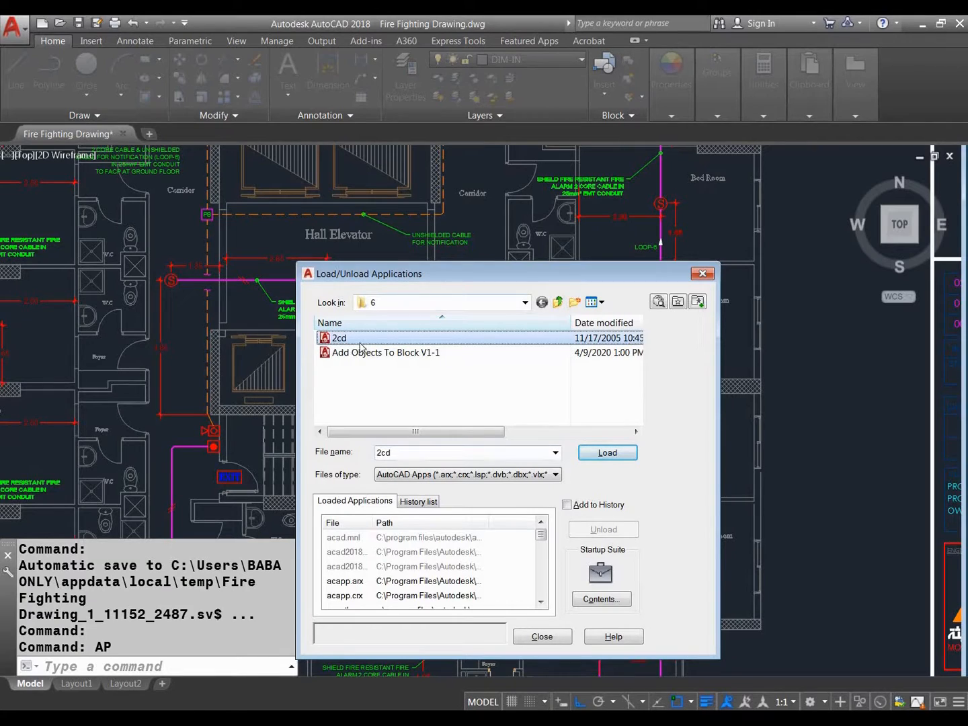
pyautogui.click(615, 455)
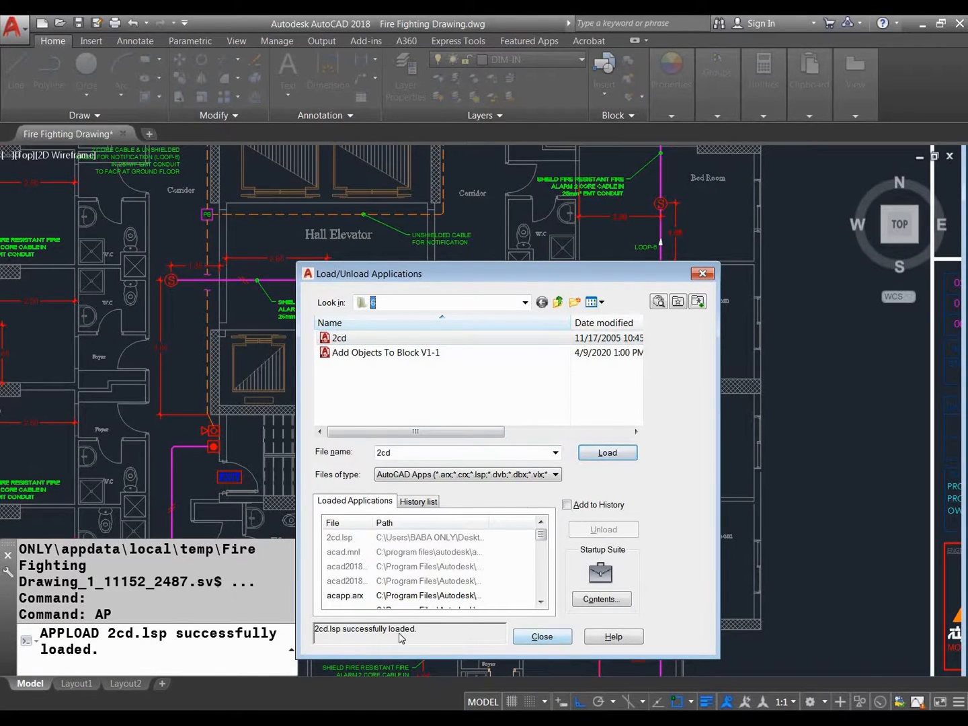
pyautogui.click(541, 637)
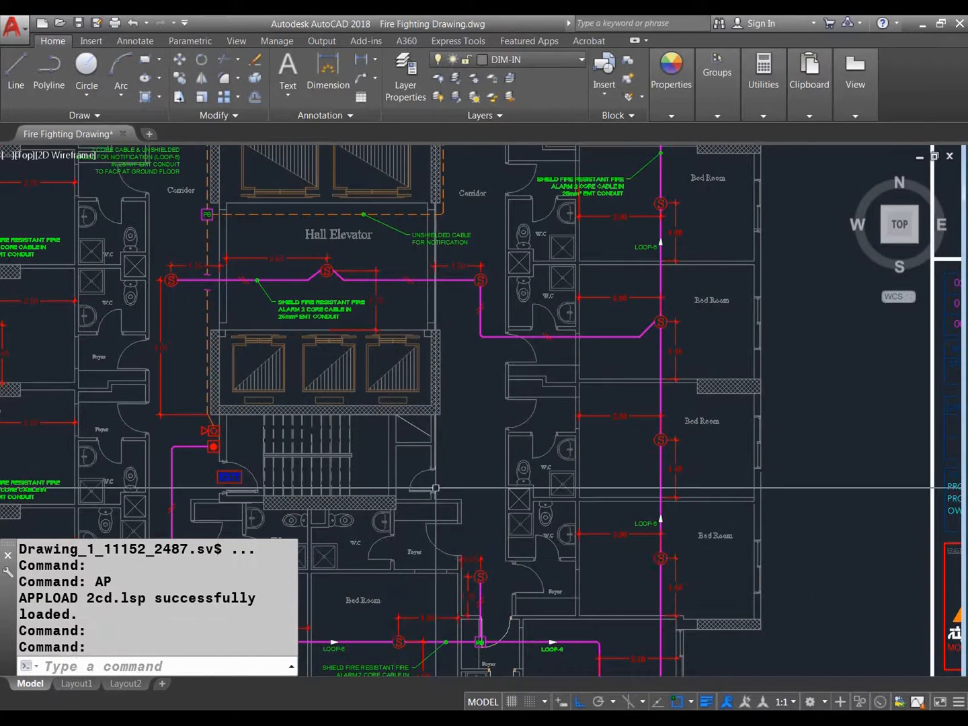
# Open 2cd.lsp from folder 6 in Notepad to read its command name in the defun line, close it and return to the drawing
pyautogui.moveTo(435, 488); pyautogui.dragTo(484, 499, button='middle')
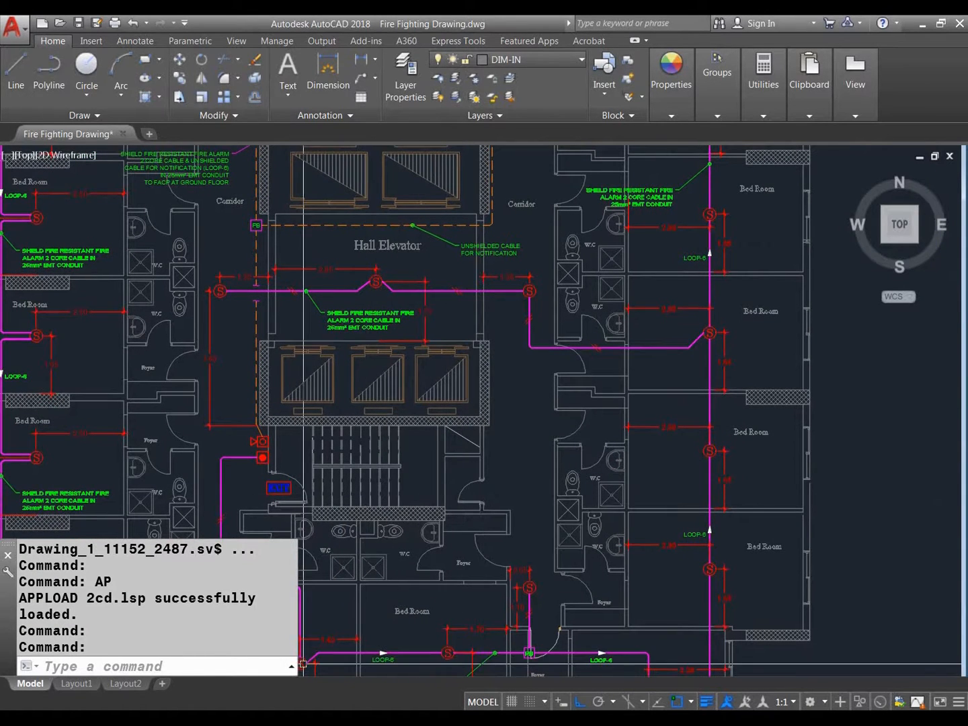
pyautogui.click(148, 718)
pyautogui.click(138, 673)
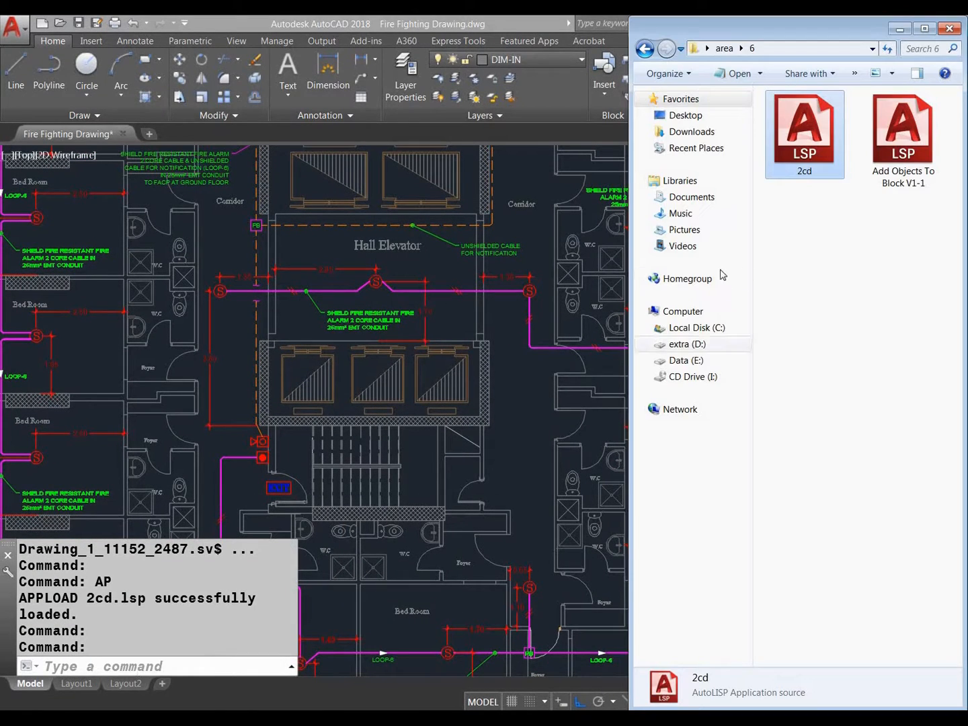
pyautogui.rightClick(804, 127)
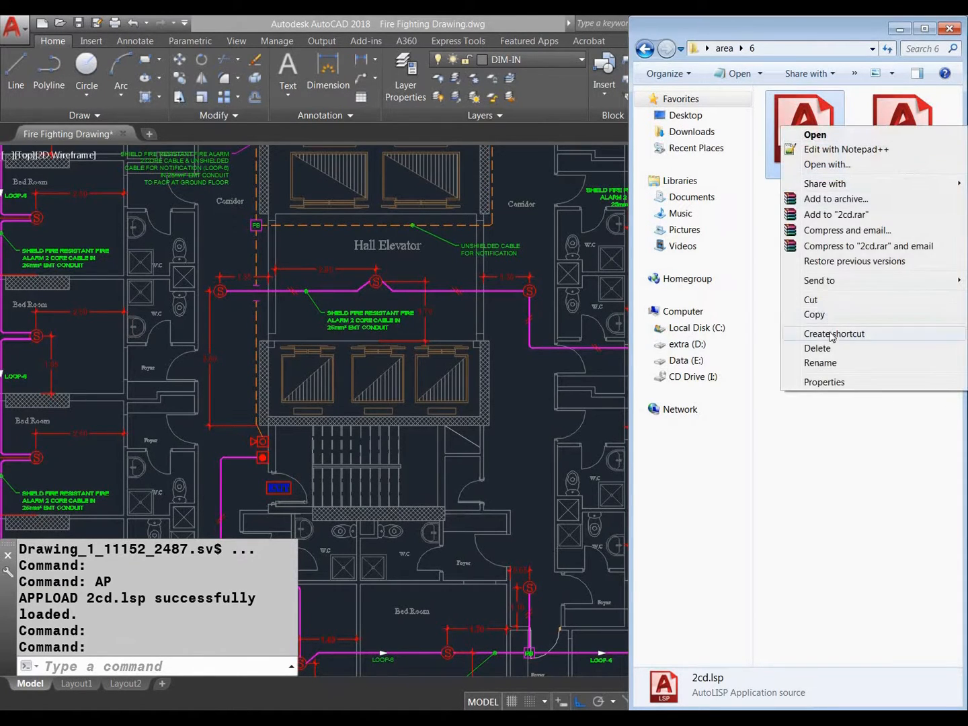
pyautogui.click(826, 136)
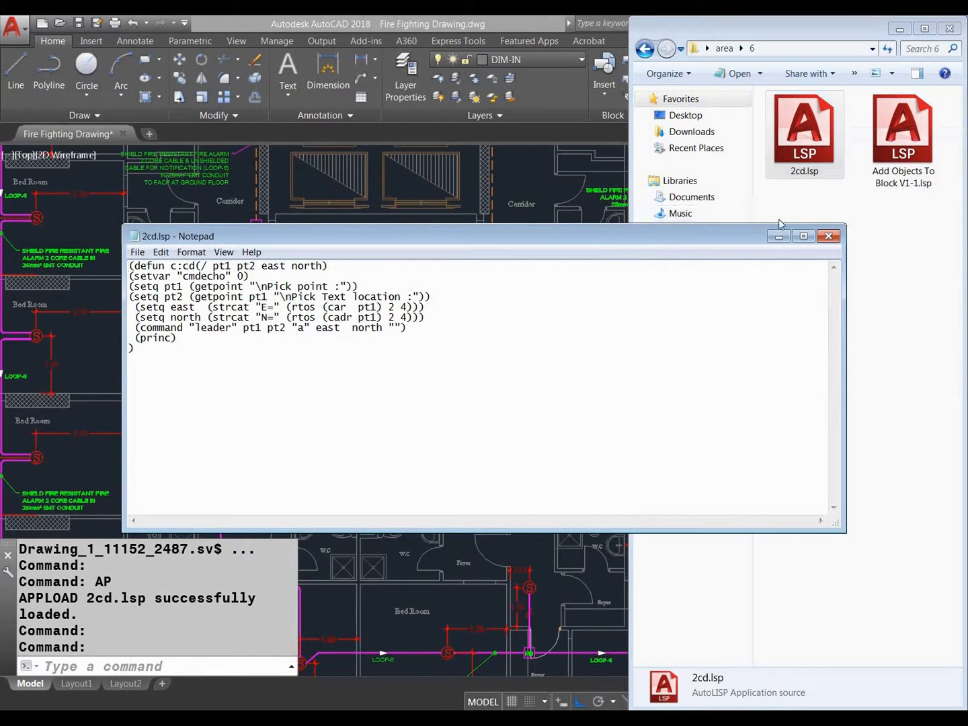
pyautogui.doubleClick(181, 266)
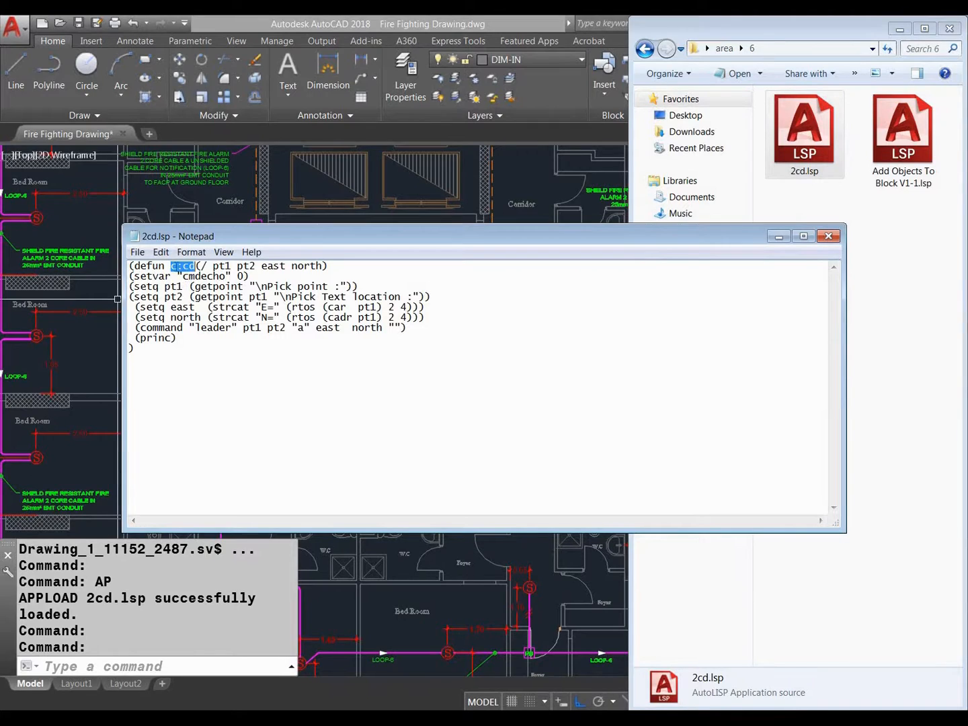
pyautogui.click(181, 269)
pyautogui.moveTo(136, 267); pyautogui.dragTo(183, 267)
pyautogui.click(194, 266)
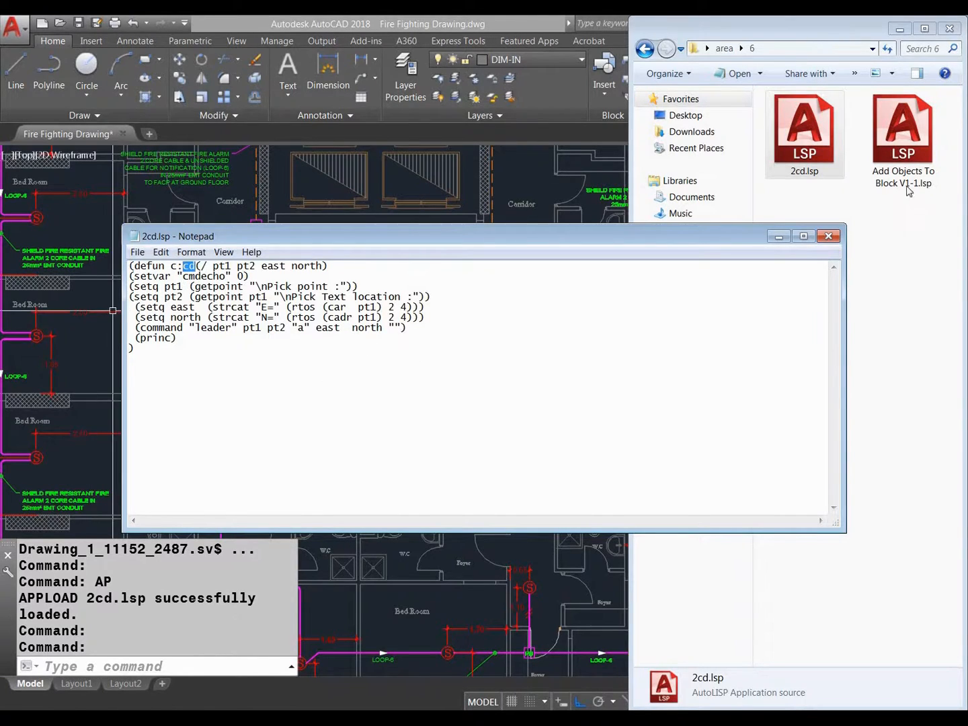
pyautogui.click(828, 236)
pyautogui.click(502, 444)
pyautogui.click(513, 441)
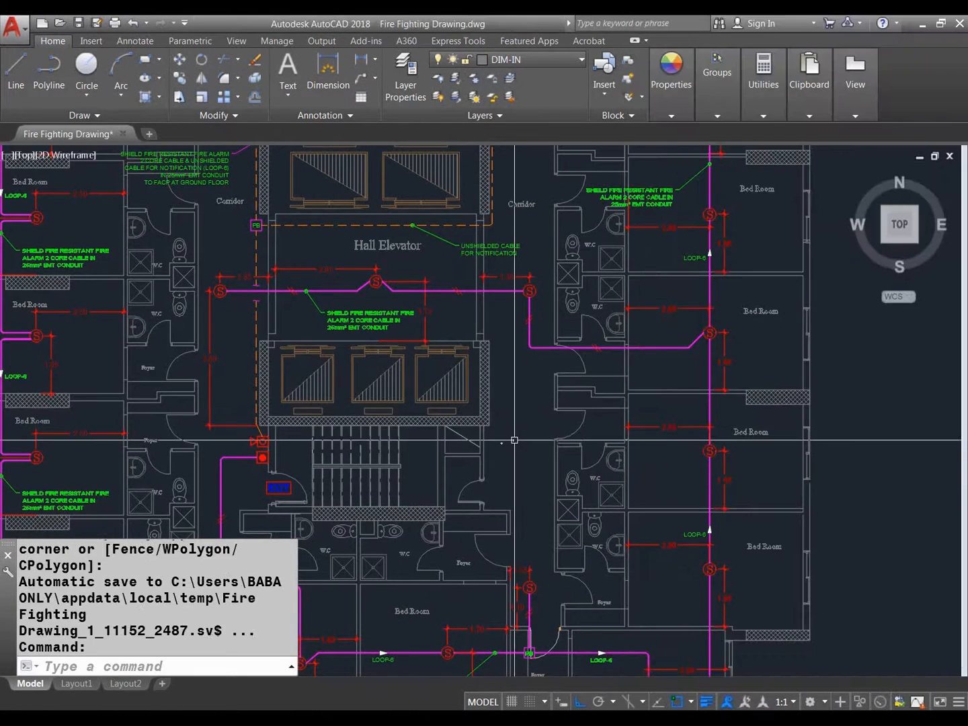
pyautogui.click(524, 438)
pyautogui.press('Escape')
# Run CD with Ortho off to label the coordinates of the lower door jamb corner beside the stairs, placing the text in the corridor
pyautogui.write('CD')
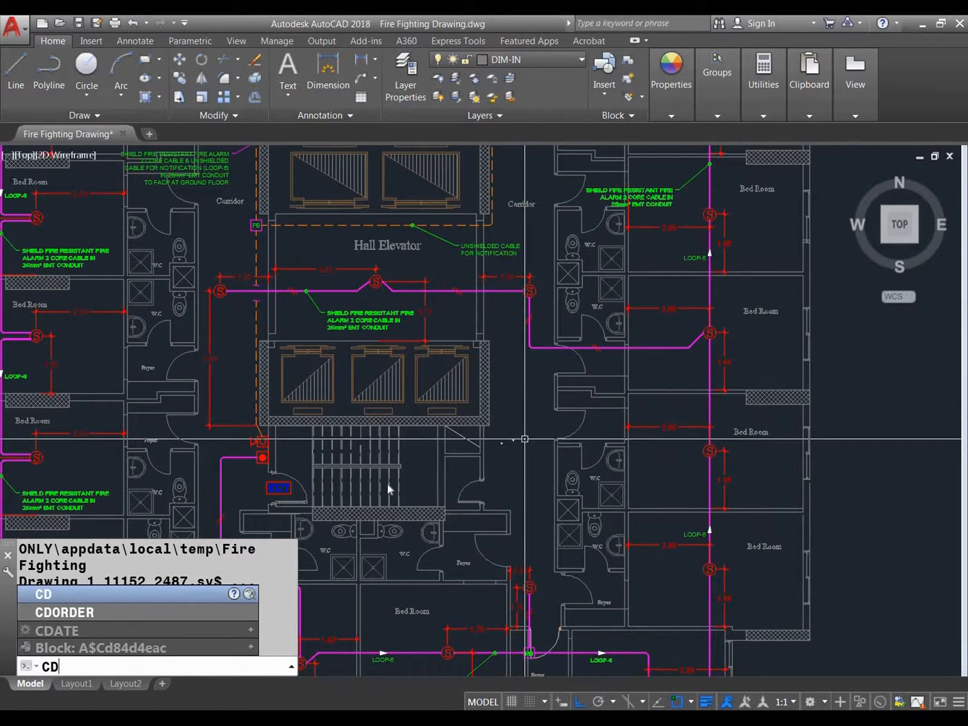
pyautogui.press('Return')
pyautogui.moveTo(457, 511); pyautogui.dragTo(489, 469, button='middle')
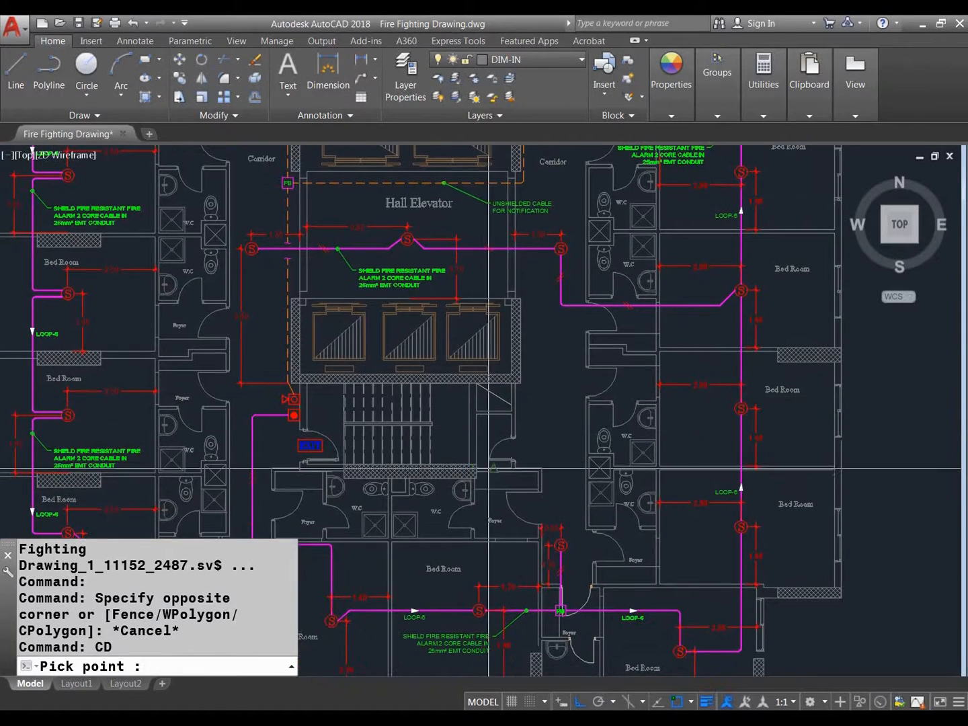
pyautogui.scroll(4, 488, 469)
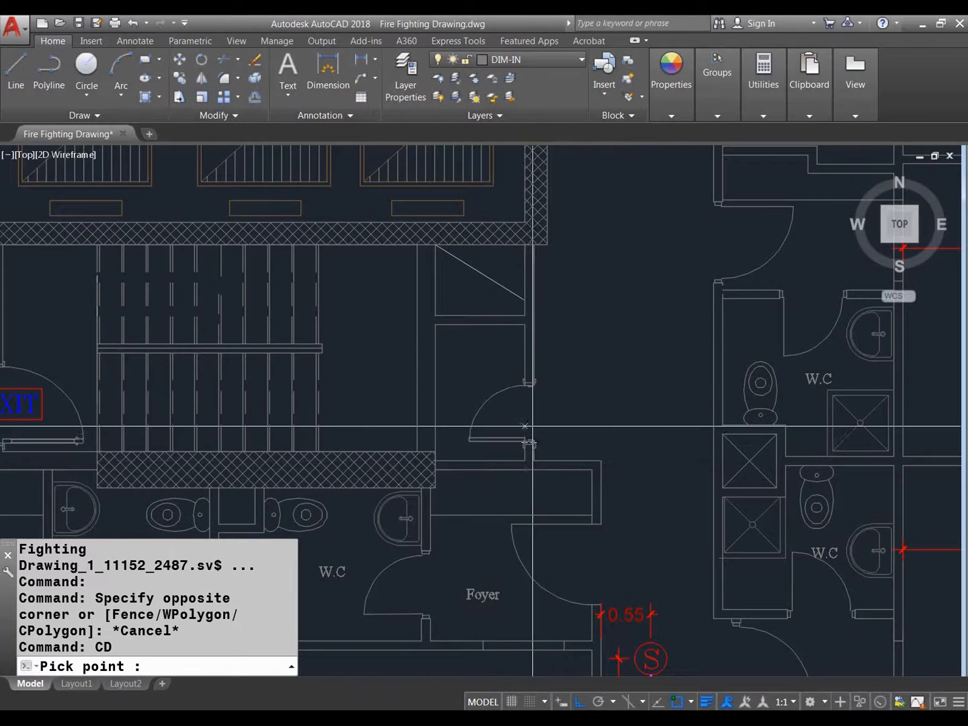
pyautogui.scroll(4, 532, 427)
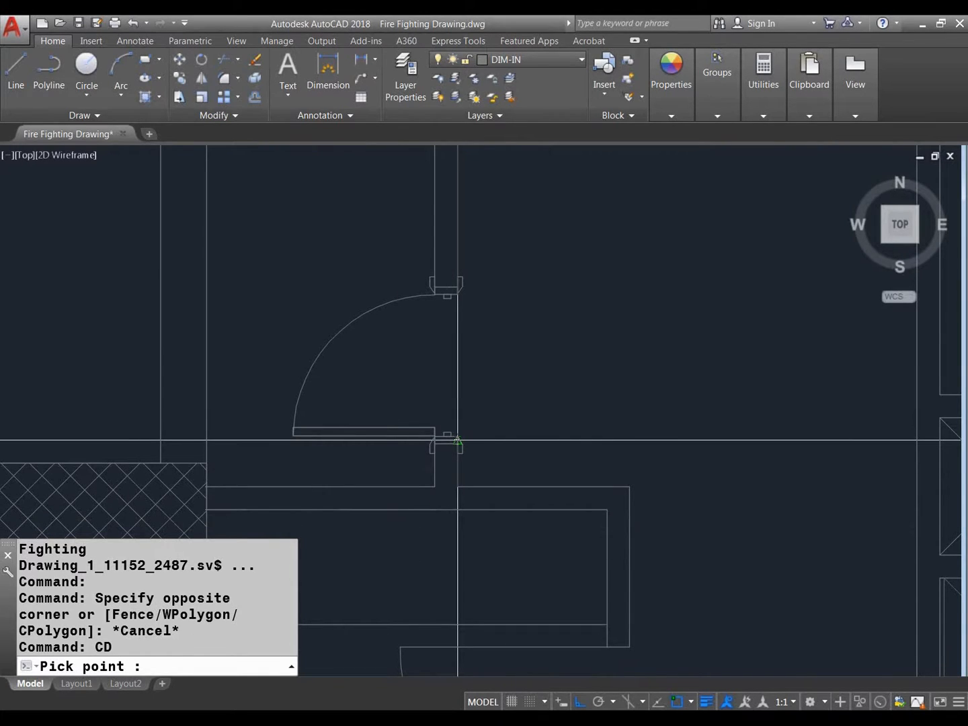
pyautogui.click(457, 440)
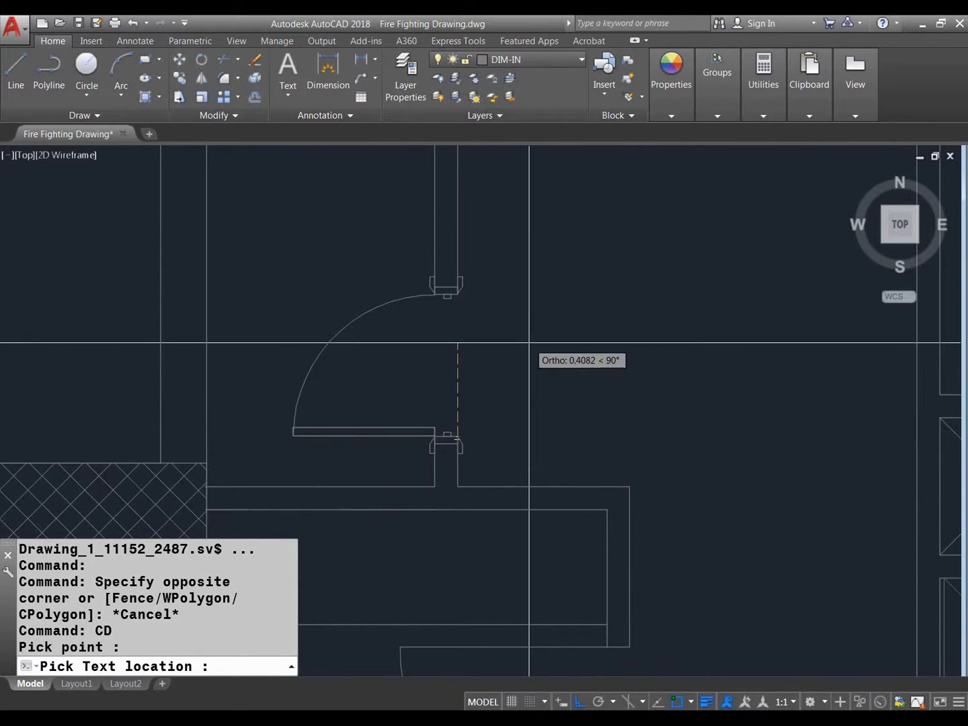
pyautogui.press('F8')
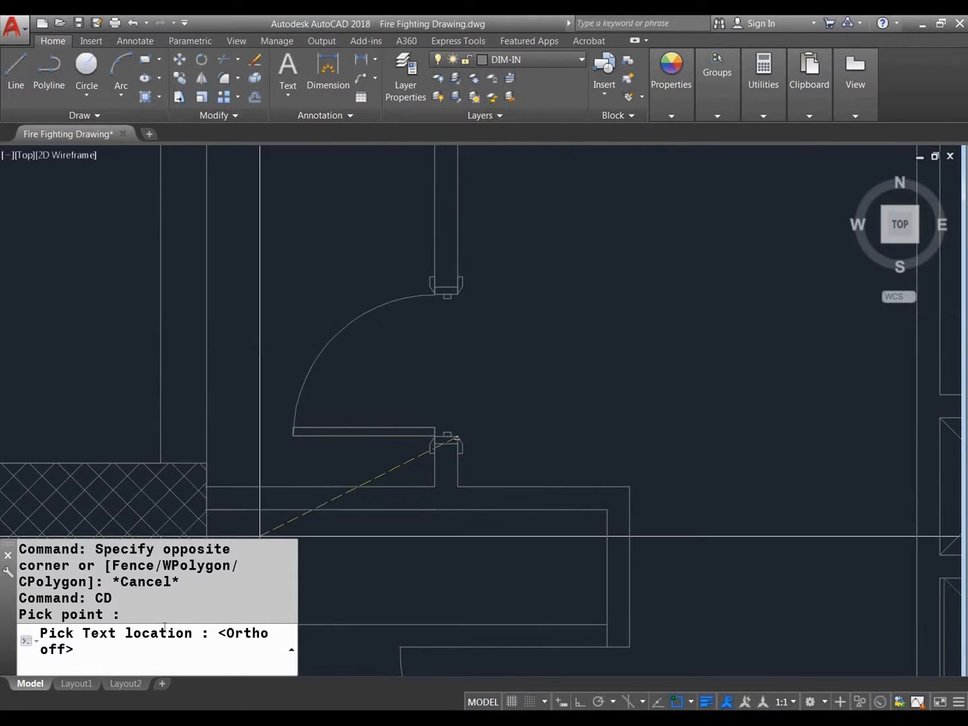
pyautogui.click(542, 330)
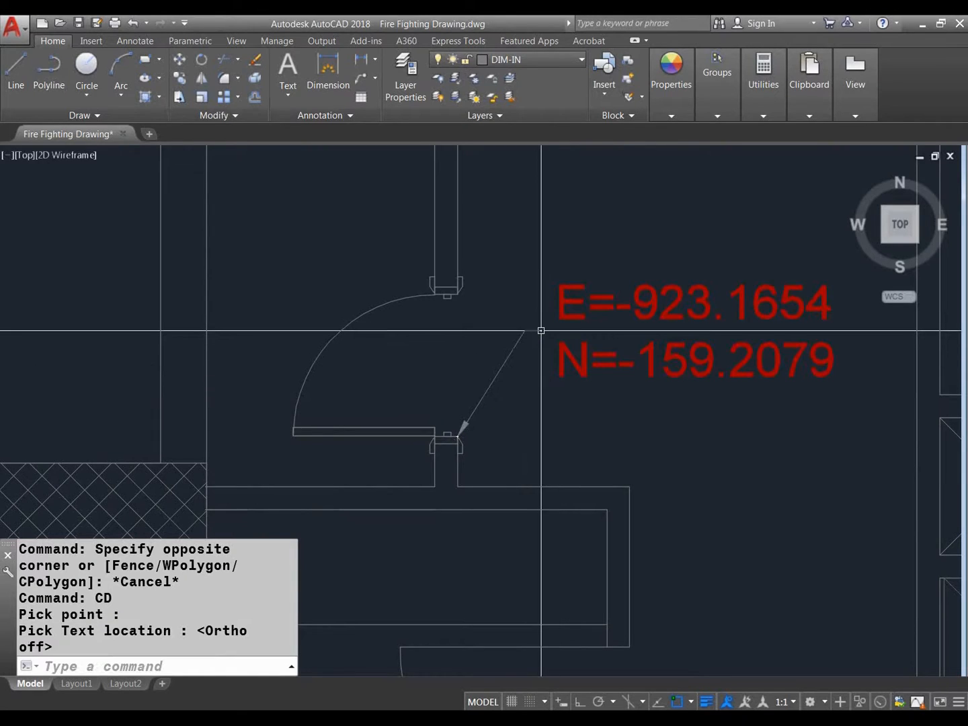
# Query the labelled door jamb corner with ID and compare its X and Y values with the coordinate label
pyautogui.moveTo(572, 357)
pyautogui.mouseDown(button='middle')
pyautogui.moveTo(555, 406)
pyautogui.moveTo(525, 381)
pyautogui.mouseUp(button='middle')
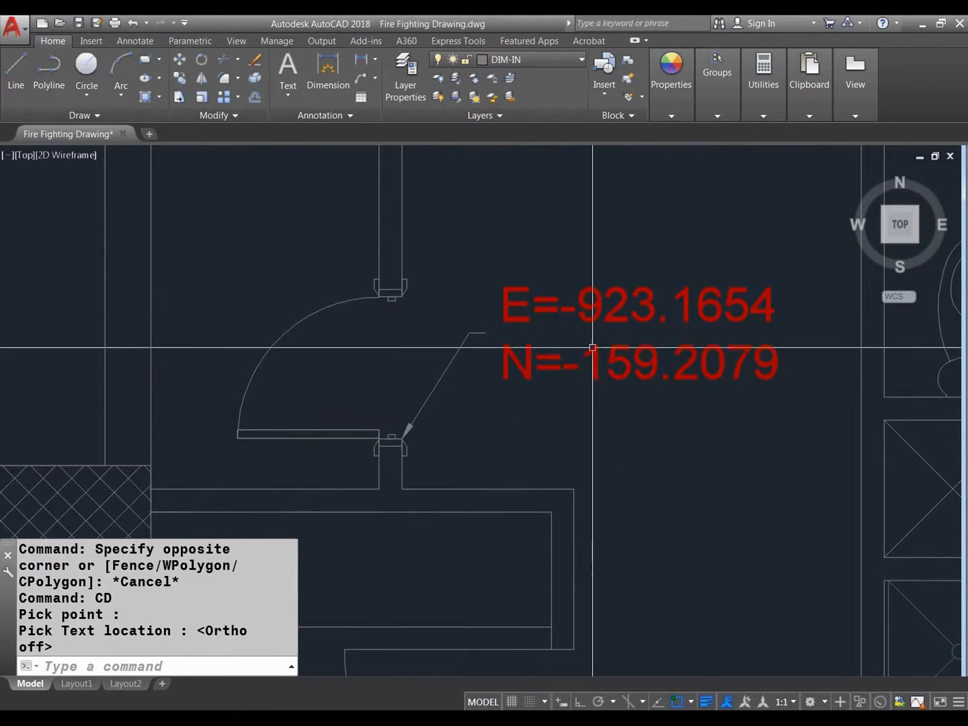
pyautogui.moveTo(496, 421); pyautogui.dragTo(500, 424, button='middle')
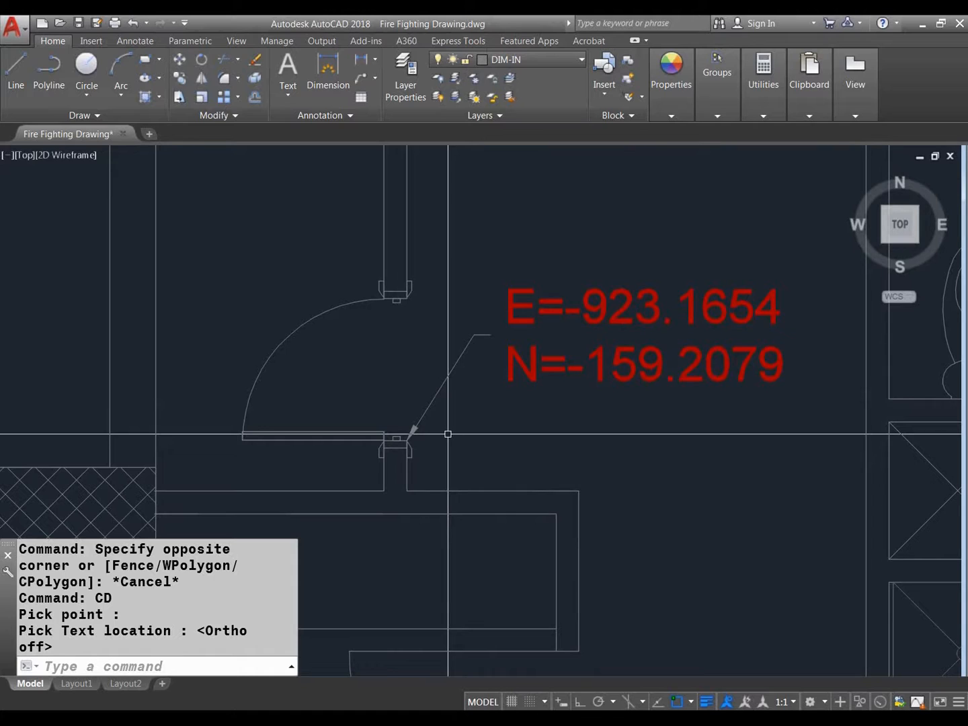
pyautogui.write('DI')
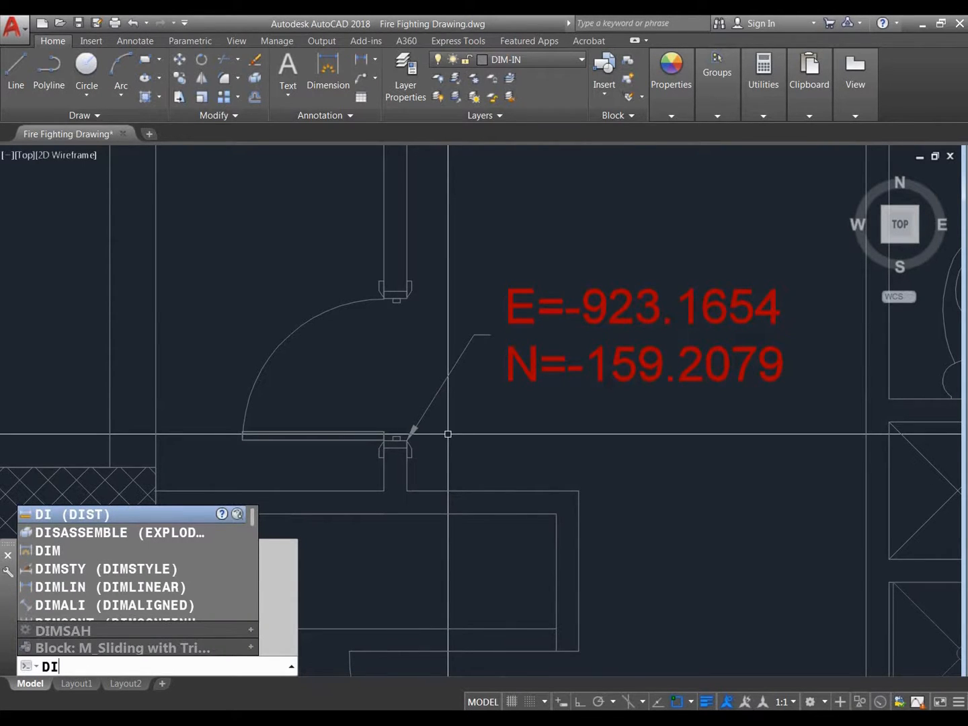
pyautogui.press('BackSpace')
pyautogui.press('BackSpace')
pyautogui.write('ID')
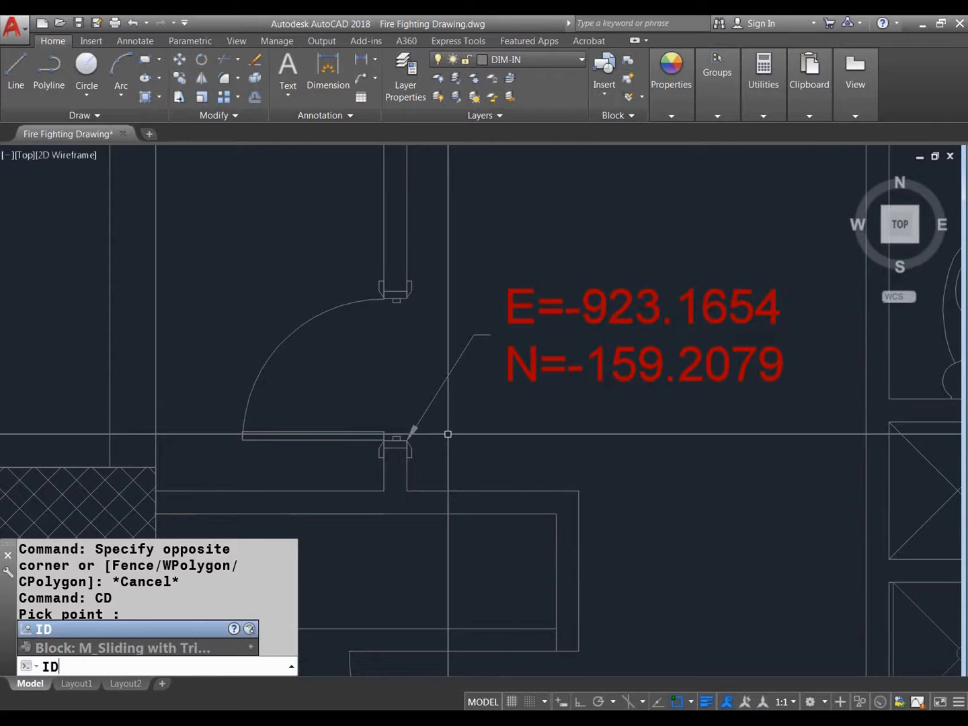
pyautogui.press('Return')
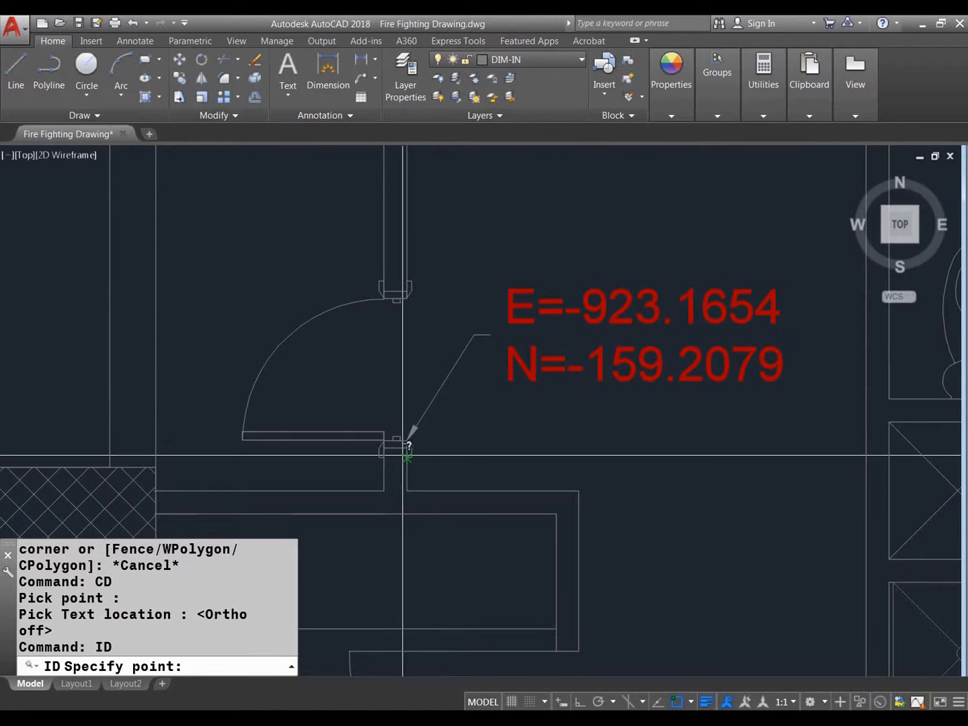
pyautogui.scroll(4, 409, 436)
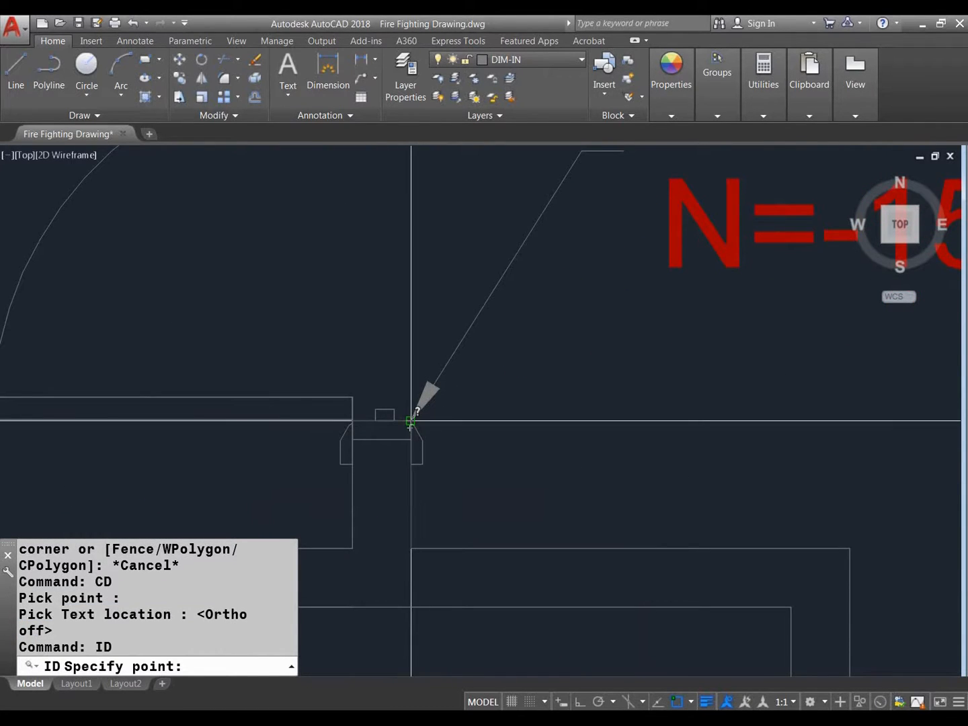
pyautogui.click(410, 421)
pyautogui.scroll(-2, 169, 612)
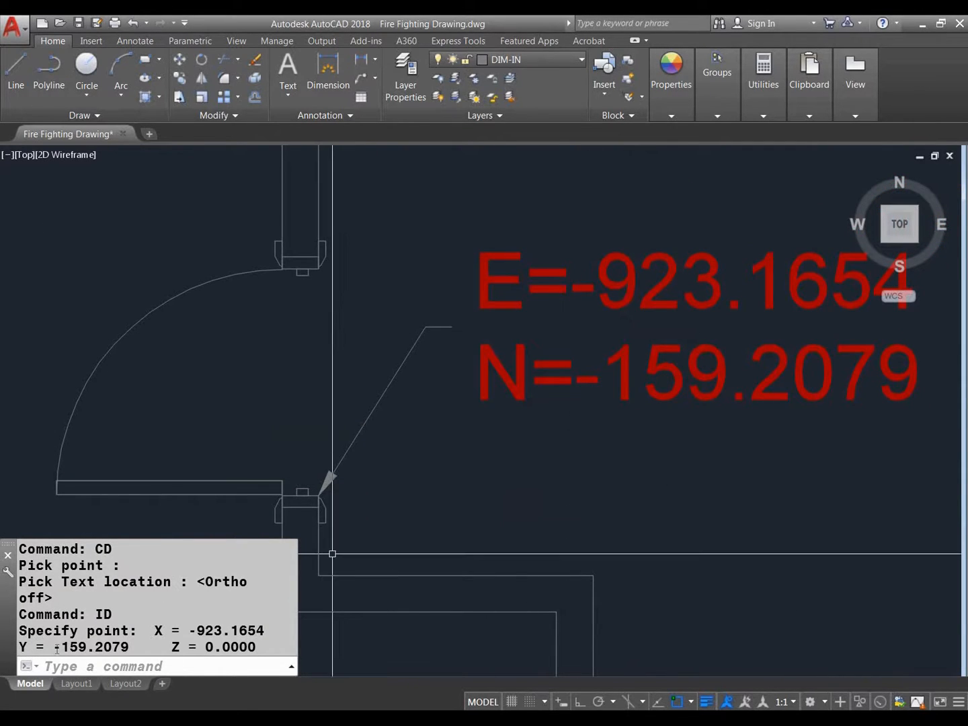
pyautogui.moveTo(56, 650); pyautogui.dragTo(130, 649)
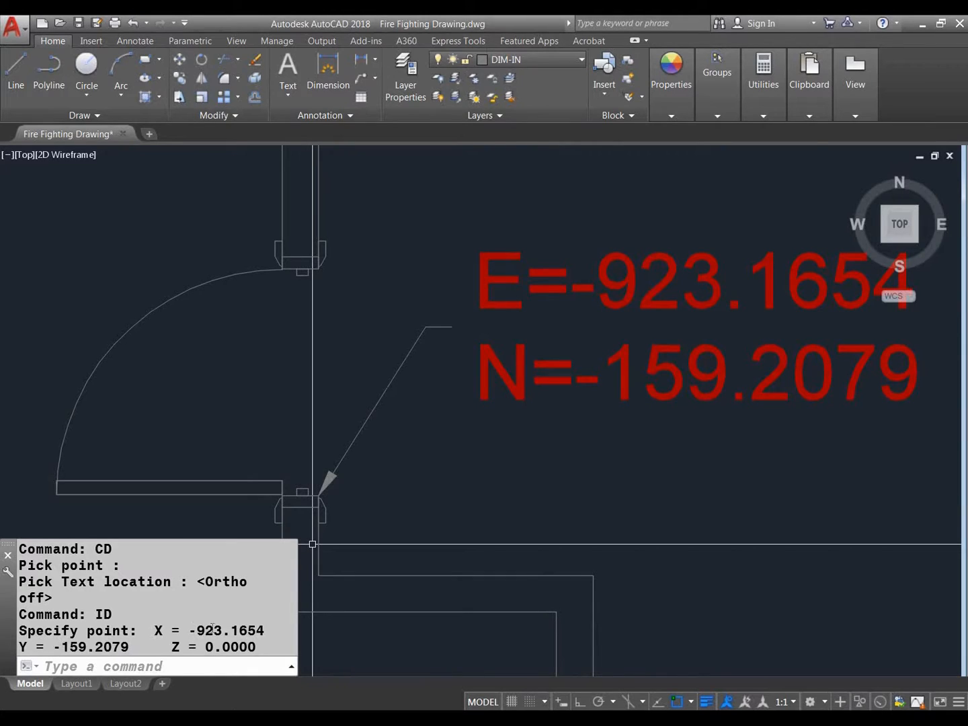
pyautogui.moveTo(189, 630); pyautogui.dragTo(228, 629)
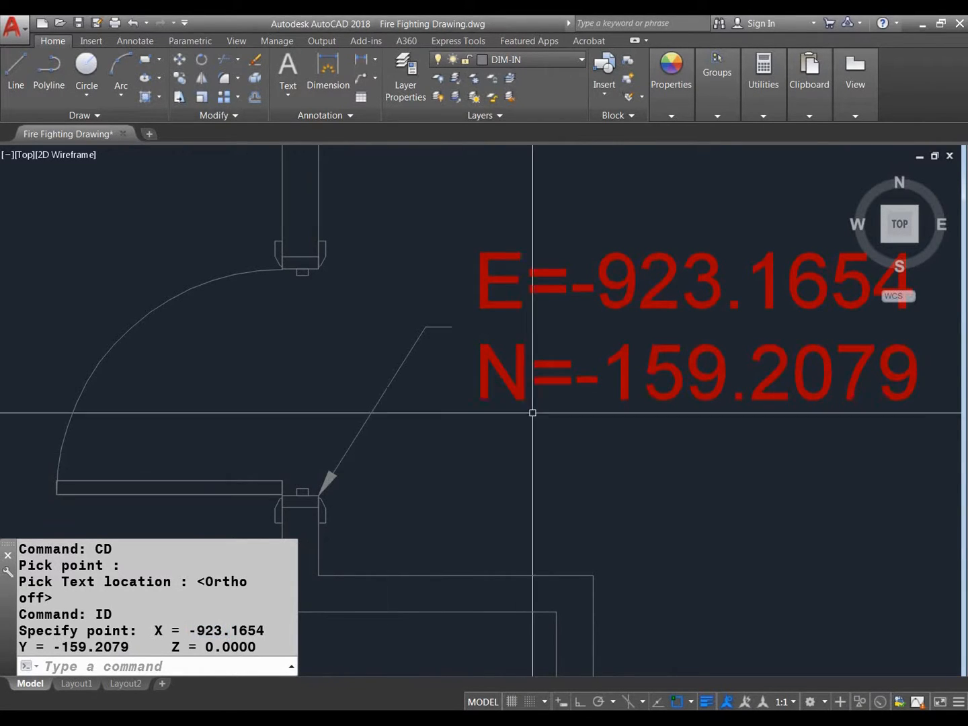
# Run CD to label the coordinates of the elevator shaft wall's upper corridor-side corner, placing the text in the corridor
pyautogui.moveTo(519, 464); pyautogui.dragTo(479, 464, button='middle')
pyautogui.scroll(-4, 481, 444)
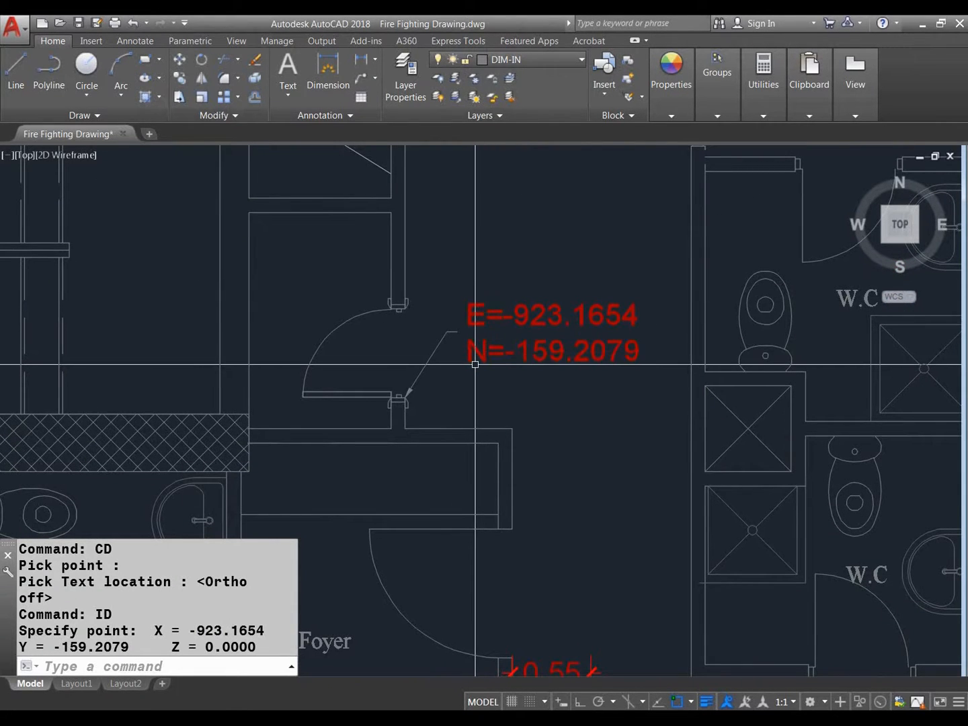
pyautogui.press('Escape')
pyautogui.scroll(-4, 479, 384)
pyautogui.moveTo(489, 406); pyautogui.dragTo(486, 507, button='middle')
pyautogui.moveTo(486, 353); pyautogui.dragTo(486, 494, button='middle')
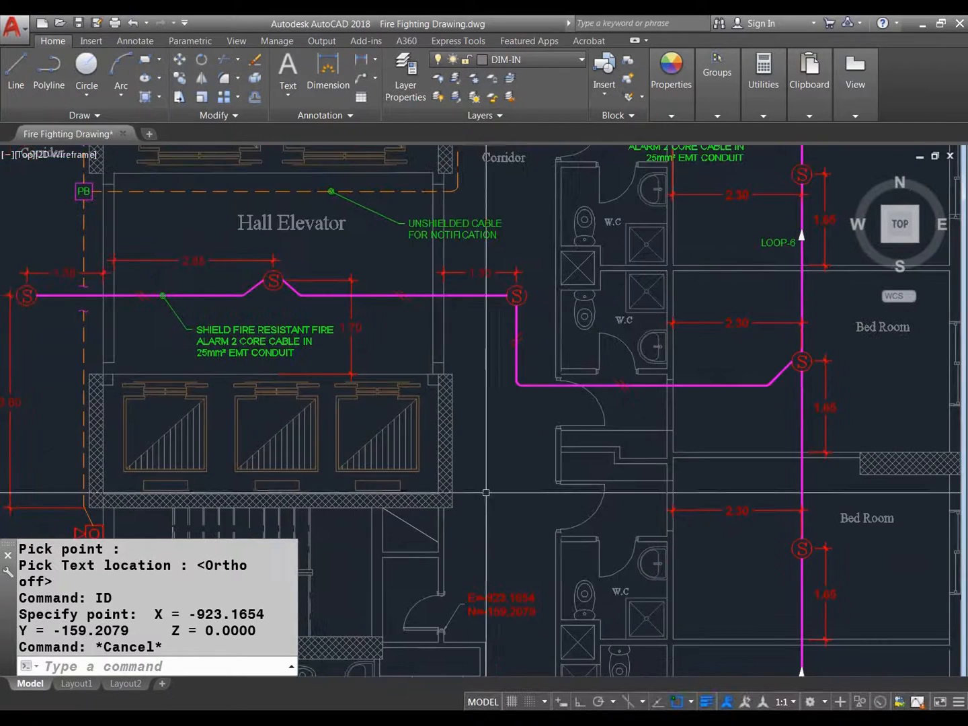
pyautogui.moveTo(464, 419); pyautogui.dragTo(464, 451, button='middle')
pyautogui.write('CD')
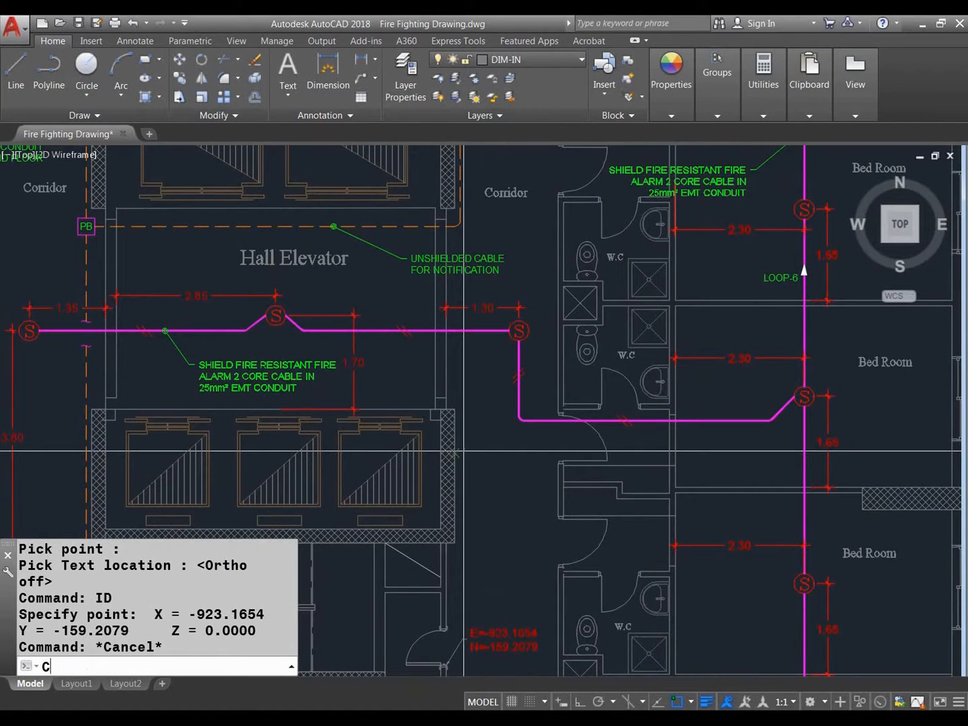
pyautogui.press('Return')
pyautogui.scroll(4, 460, 431)
pyautogui.click(457, 382)
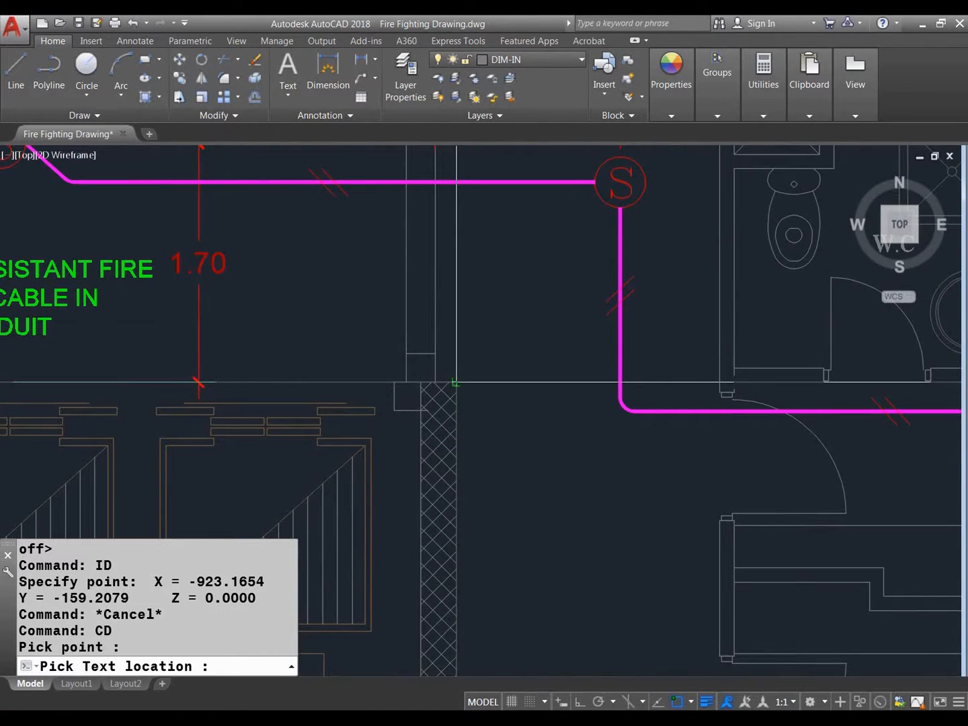
pyautogui.click(529, 493)
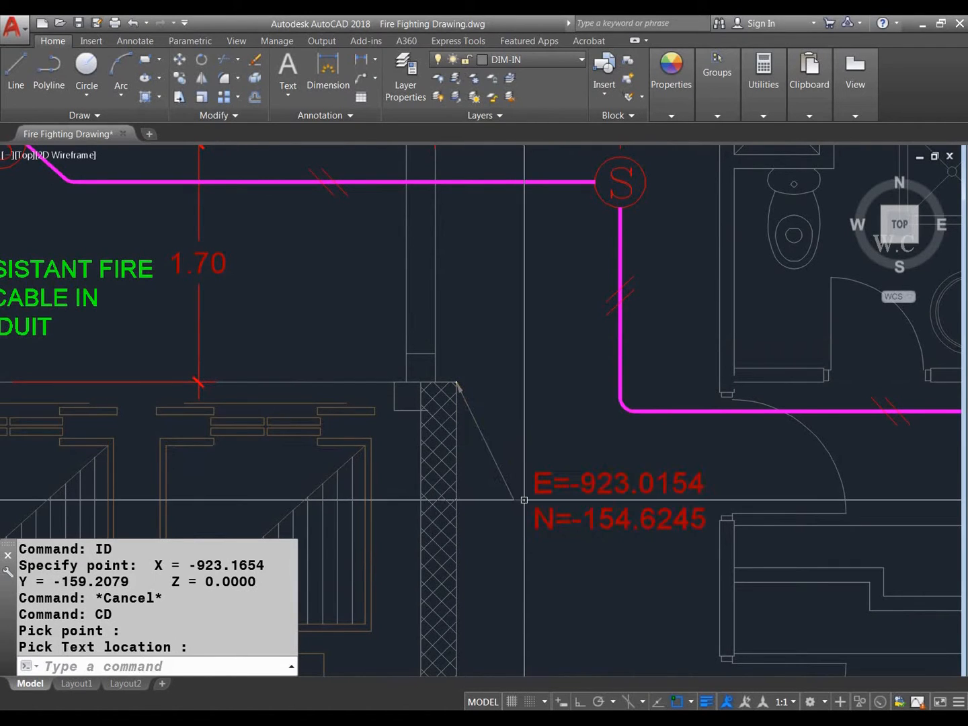
pyautogui.moveTo(563, 505); pyautogui.dragTo(552, 477, button='middle')
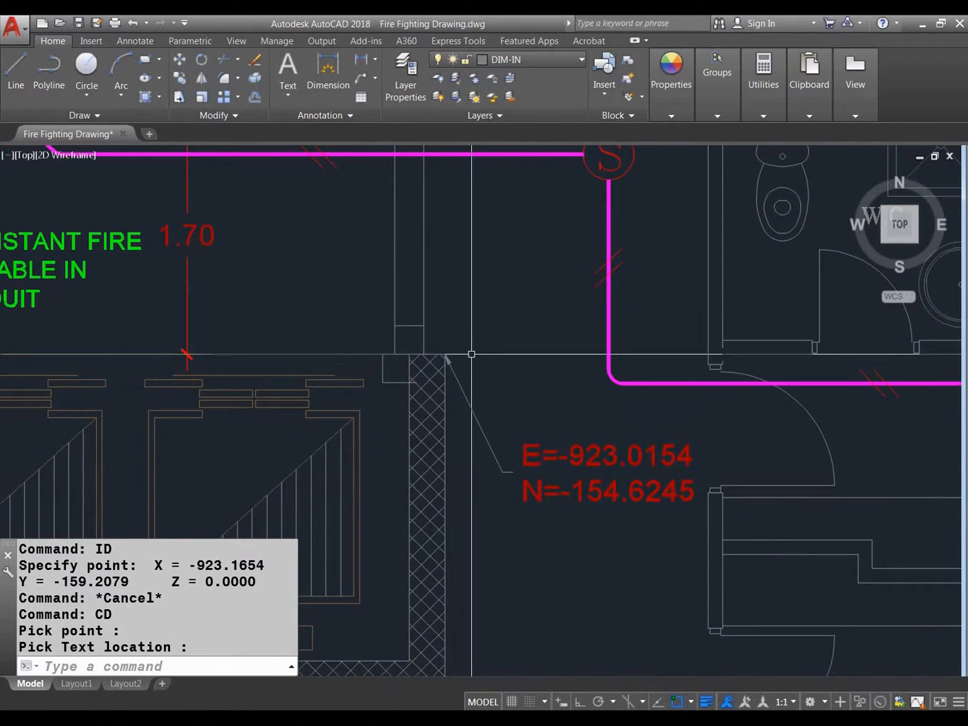
pyautogui.scroll(7, 454, 356)
pyautogui.scroll(-9, 571, 465)
pyautogui.moveTo(570, 466); pyautogui.dragTo(508, 461, button='middle')
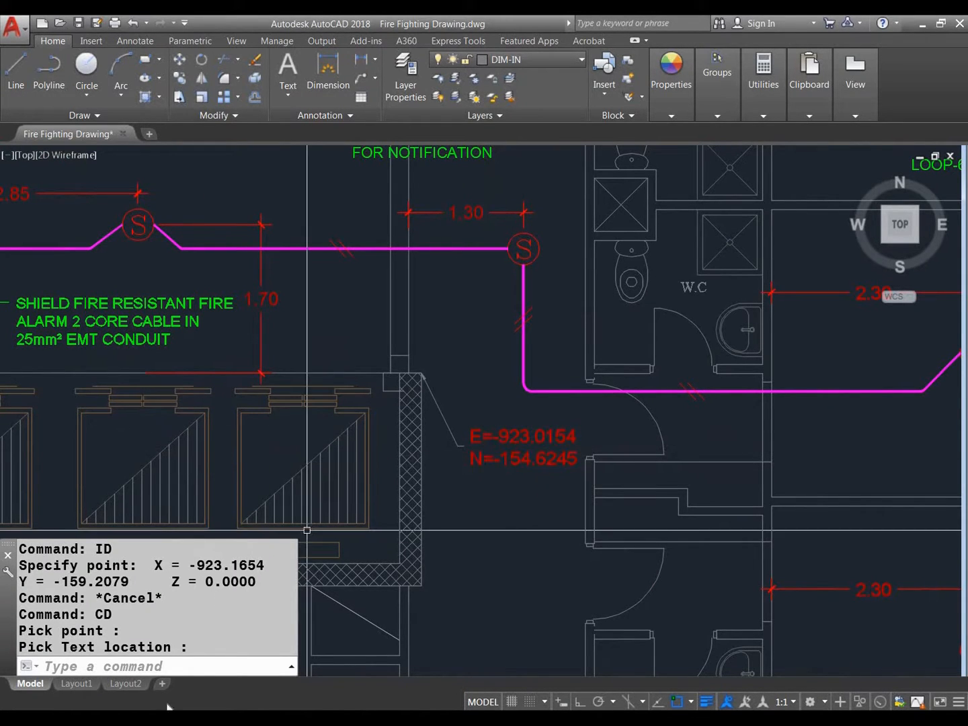
# Open 2cd.lsp from folder 6 in Notepad and change the "E=" prefix in the setq east line to "Y="
pyautogui.click(150, 672)
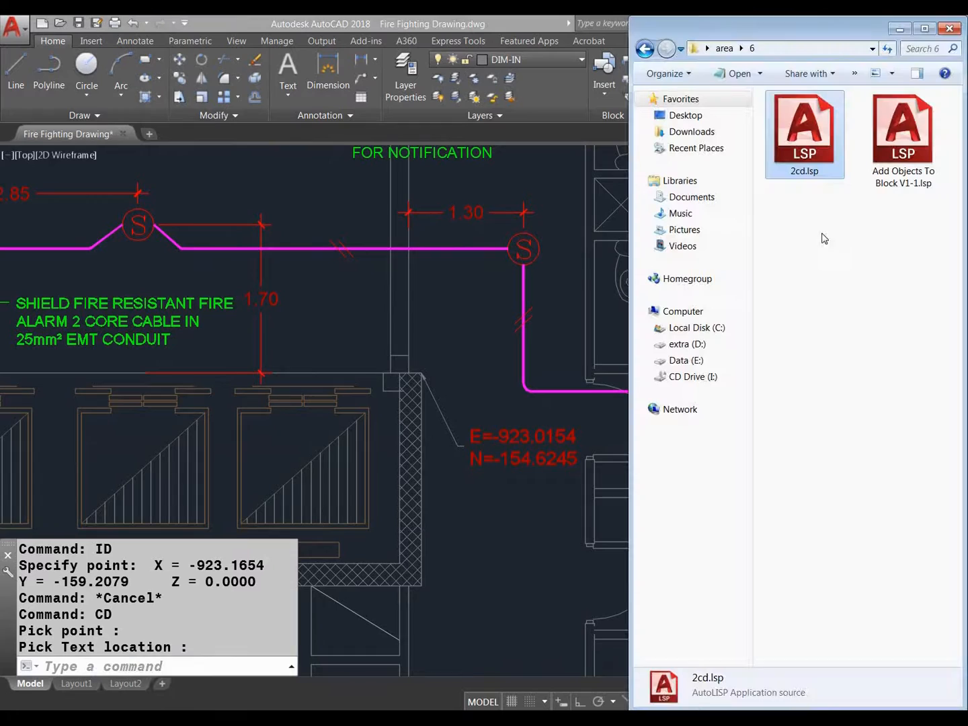
pyautogui.doubleClick(820, 140)
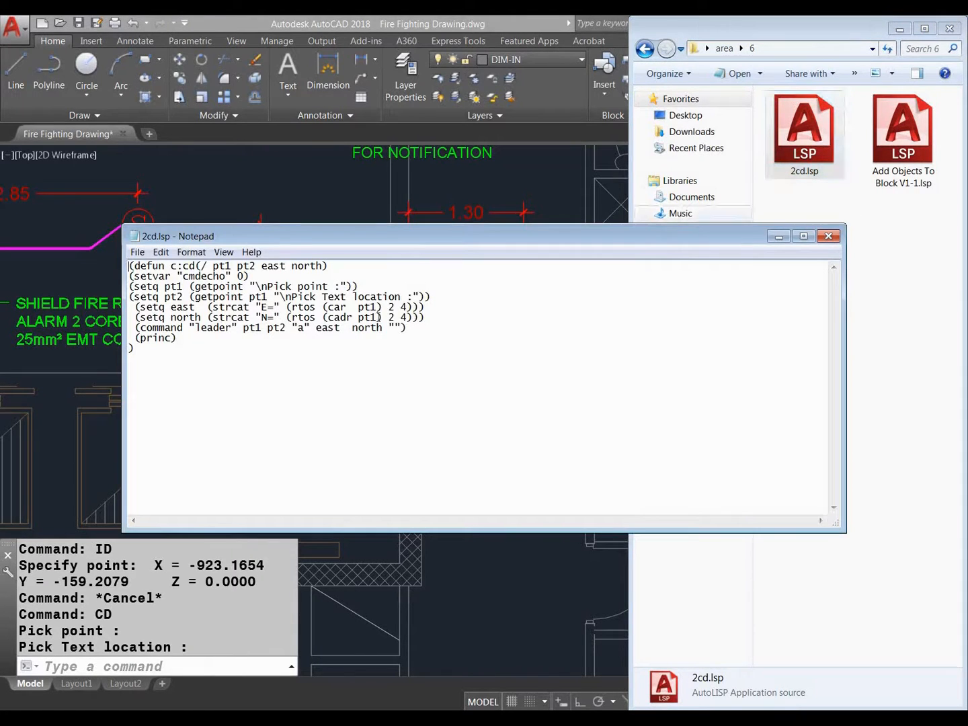
pyautogui.moveTo(262, 306)
pyautogui.mouseDown()
pyautogui.moveTo(274, 306)
pyautogui.moveTo(263, 316)
pyautogui.mouseUp()
pyautogui.click(271, 318)
pyautogui.click(269, 307)
pyautogui.moveTo(268, 306); pyautogui.dragTo(262, 306)
pyautogui.moveTo(314, 236)
pyautogui.mouseDown()
pyautogui.moveTo(397, 373)
pyautogui.moveTo(395, 450)
pyautogui.moveTo(334, 549)
pyautogui.moveTo(344, 492)
pyautogui.mouseUp()
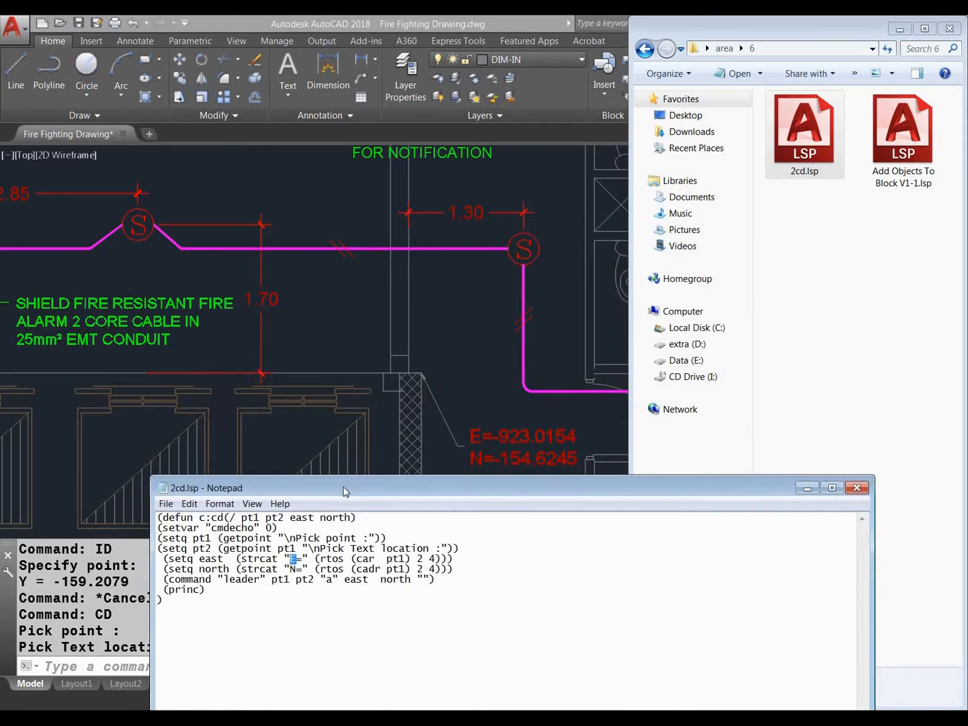
pyautogui.write('Y')
# Change the "N=" prefix in the setq north line to "X=", then close 2cd.lsp with the changes saved and return to the drawing
pyautogui.moveTo(297, 568); pyautogui.dragTo(289, 569)
pyautogui.moveTo(365, 490); pyautogui.dragTo(412, 433)
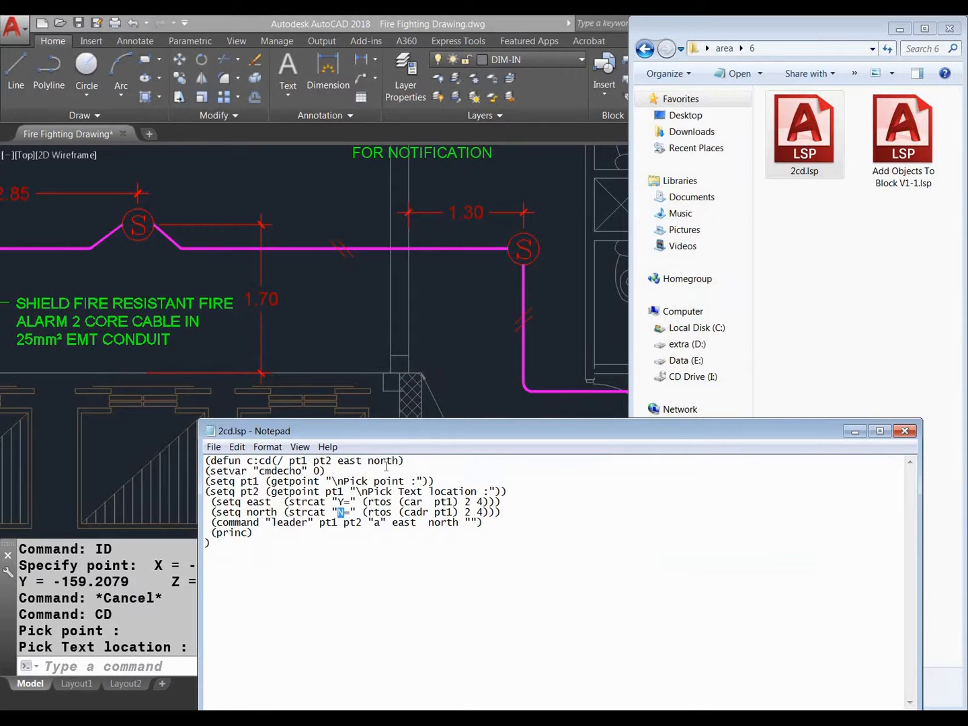
pyautogui.write('X')
pyautogui.moveTo(399, 418); pyautogui.dragTo(263, 336)
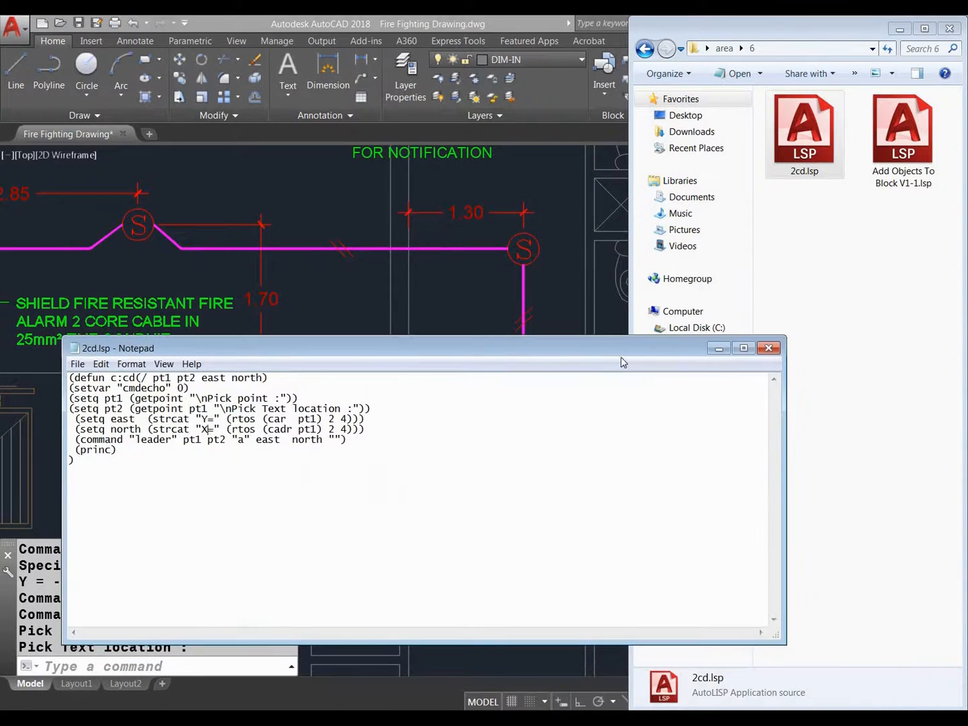
pyautogui.click(769, 348)
pyautogui.click(464, 379)
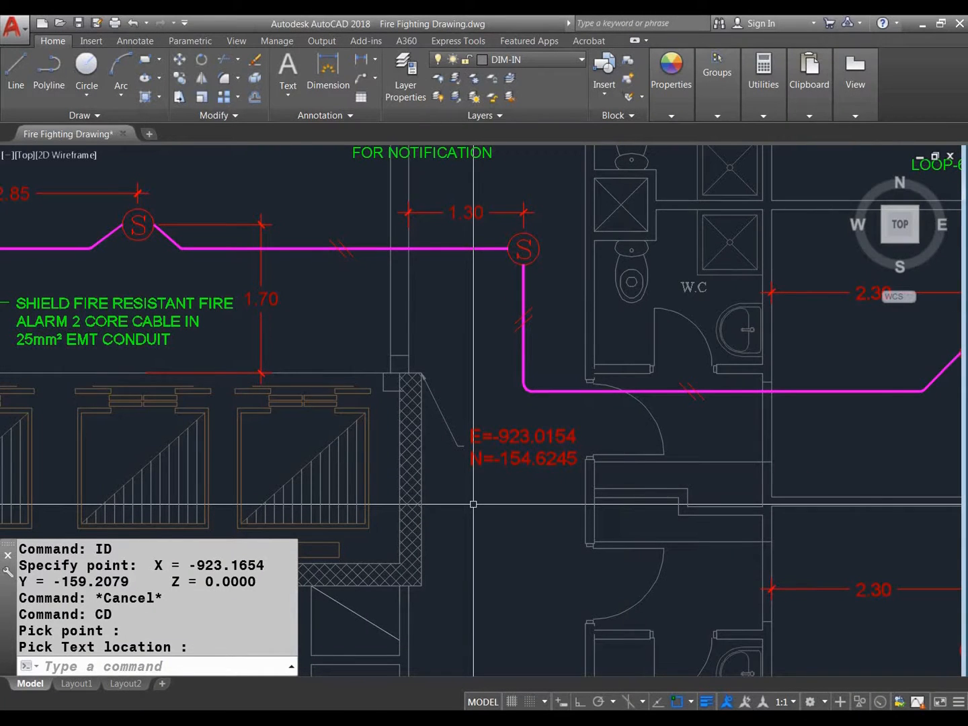
# Run CD again at the elevator shaft wall's upper corner, placing the text below the existing label there
pyautogui.write('CD')
pyautogui.press('Return')
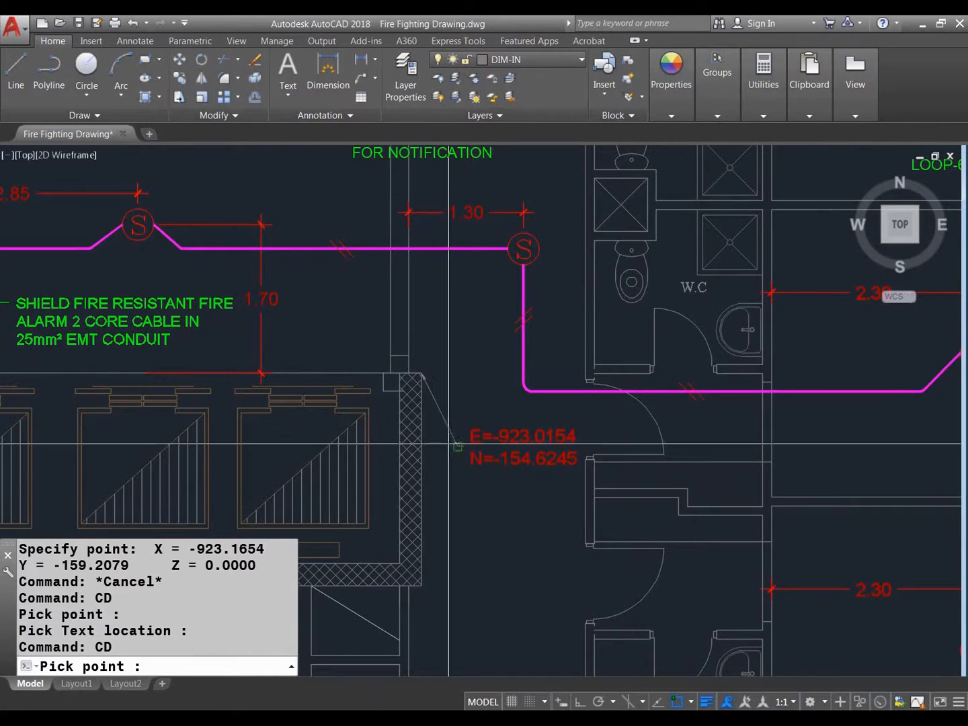
pyautogui.click(421, 380)
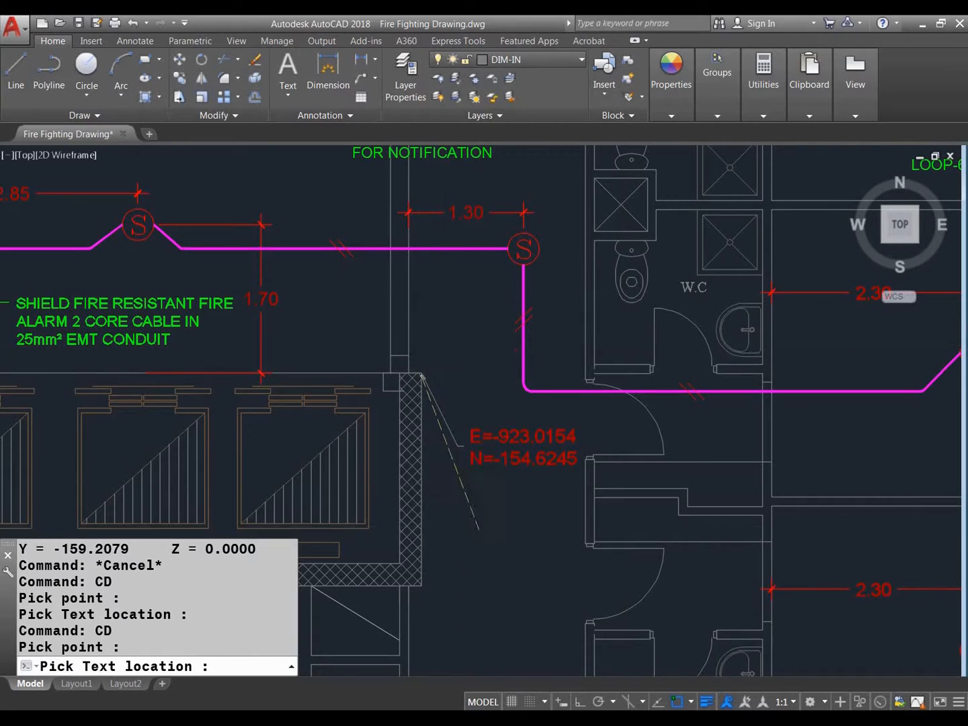
pyautogui.click(481, 538)
pyautogui.moveTo(505, 579); pyautogui.dragTo(507, 529, button='middle')
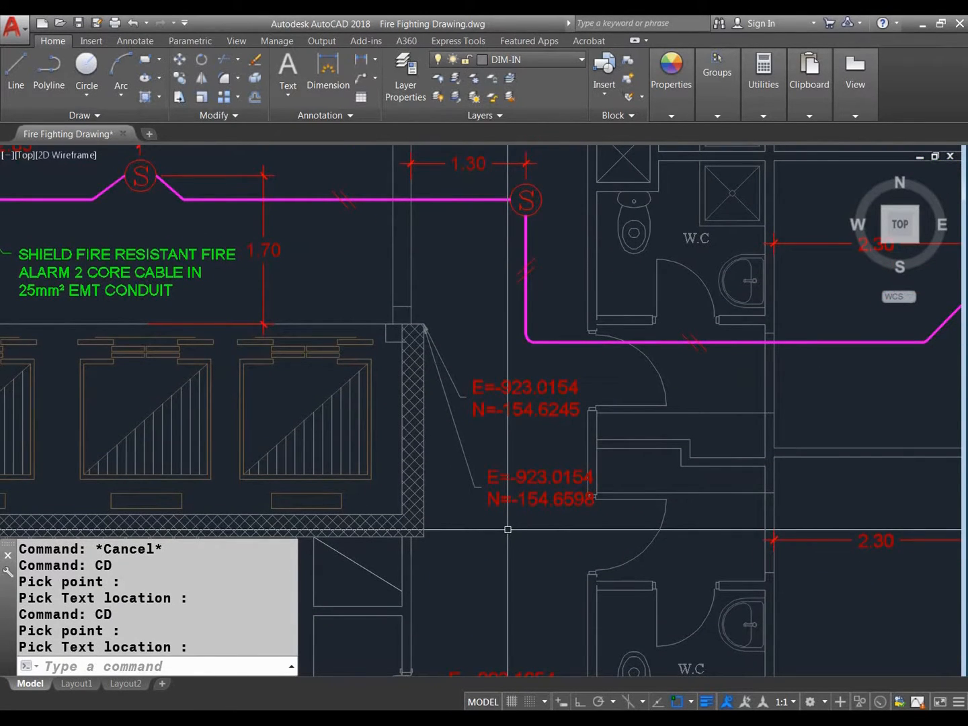
# Reload the edited 2cd.lsp from folder 6 with APPLOAD and close the loading dialog
pyautogui.write('AP')
pyautogui.press('Return')
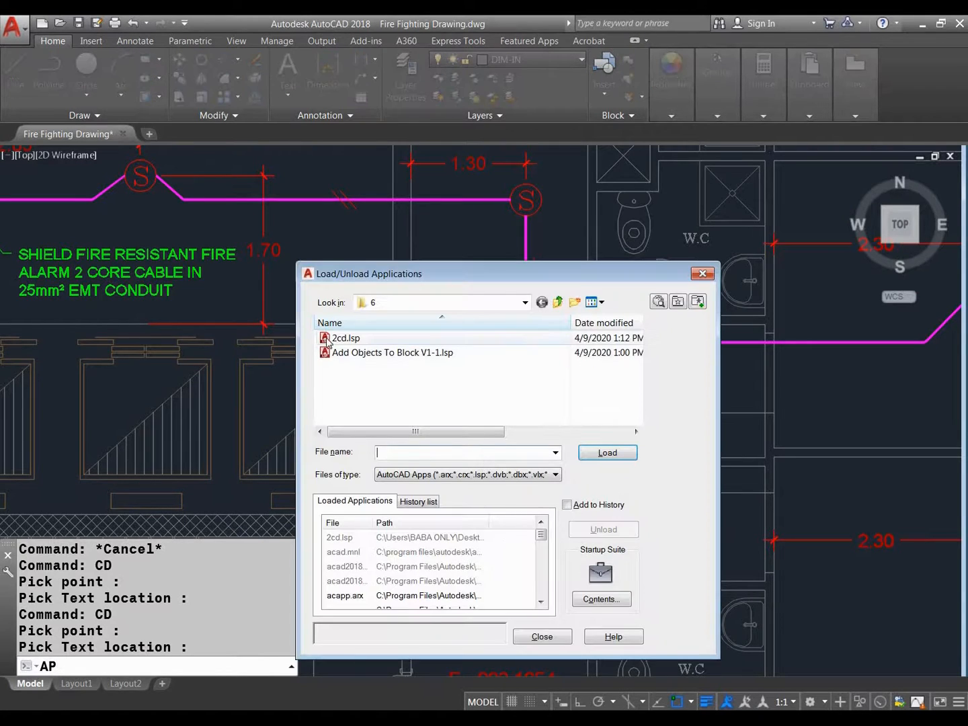
pyautogui.click(342, 338)
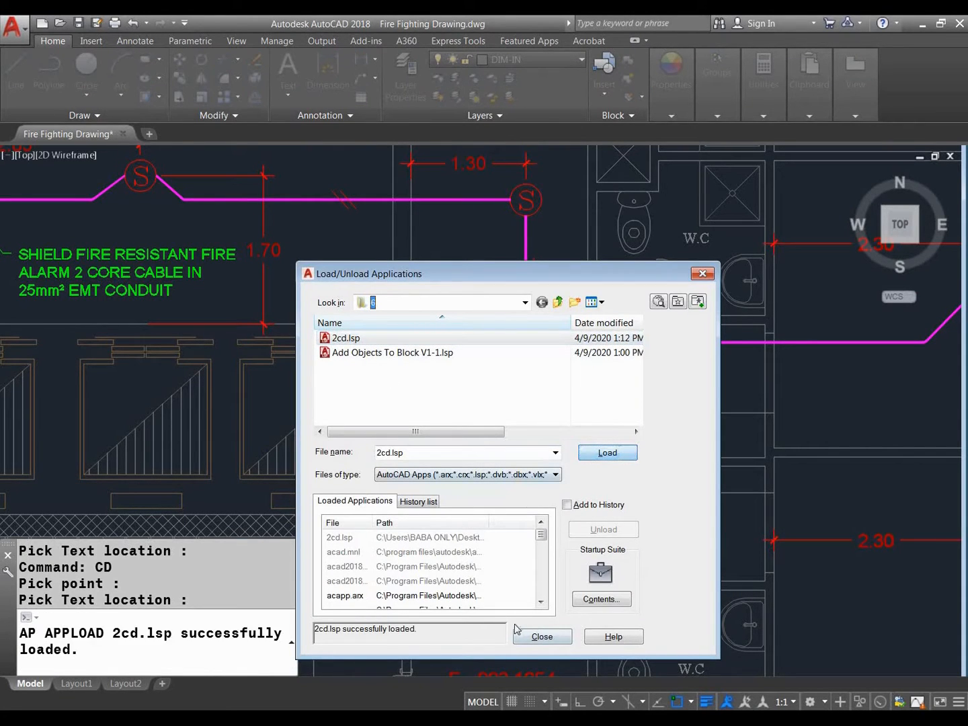
pyautogui.click(535, 637)
pyautogui.press('Escape')
# Run the reloaded CD command to label the elevator shaft wall's lower corridor-side corner and check the label's prefixes
pyautogui.moveTo(506, 544); pyautogui.dragTo(476, 429, button='middle')
pyautogui.write('CD')
pyautogui.press('Return')
pyautogui.click(392, 419)
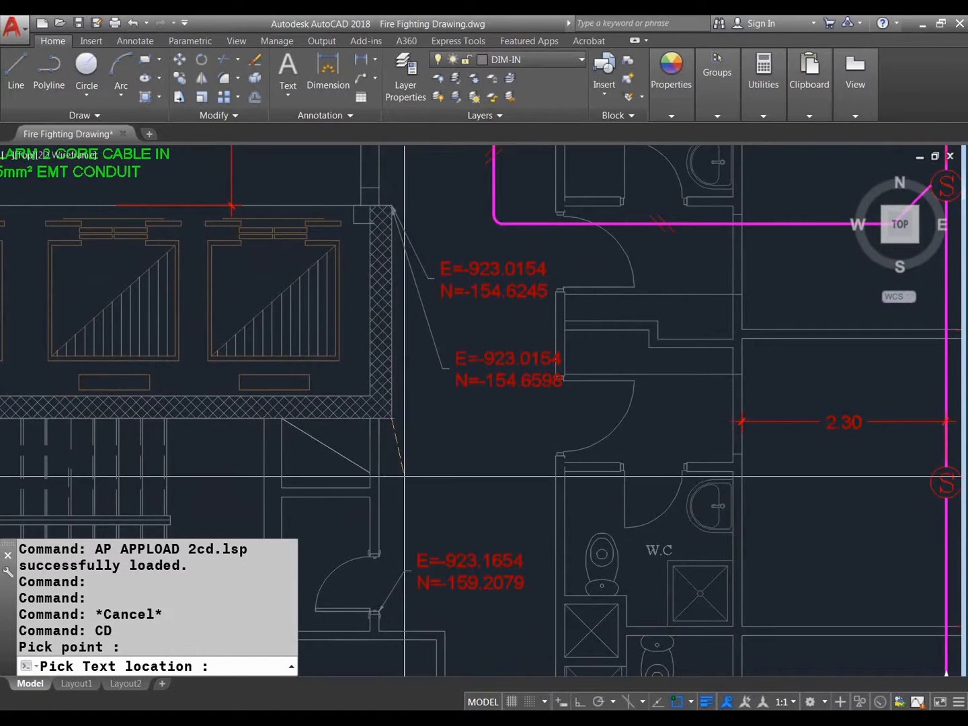
pyautogui.click(422, 474)
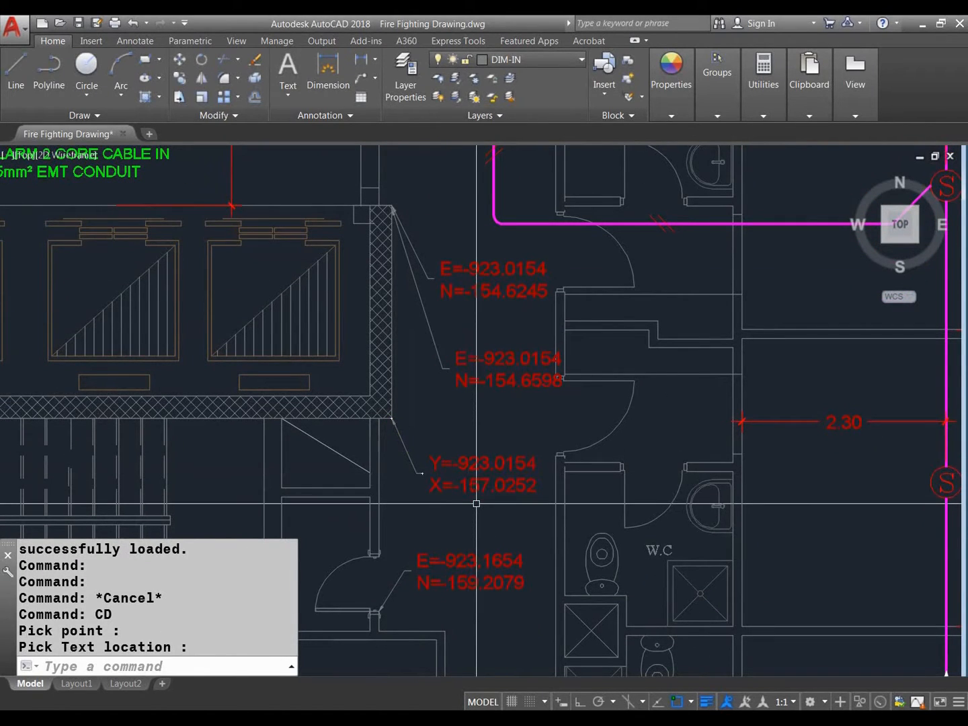
pyautogui.moveTo(475, 503)
pyautogui.mouseDown(button='middle')
pyautogui.moveTo(482, 491)
pyautogui.moveTo(511, 517)
pyautogui.mouseUp(button='middle')
pyautogui.scroll(2, 426, 436)
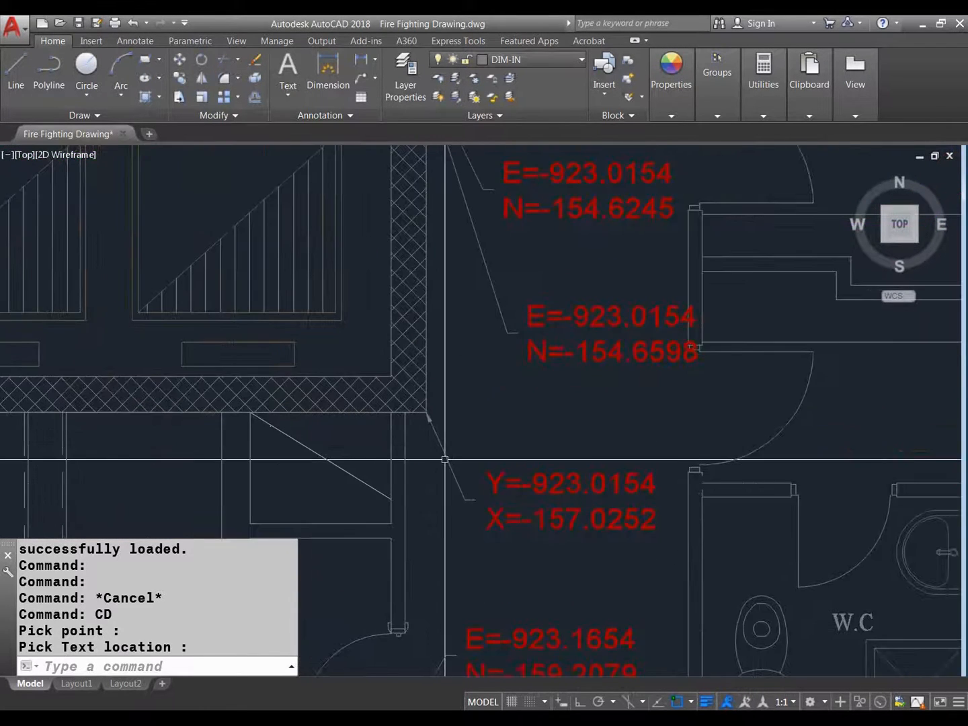
pyautogui.moveTo(447, 458); pyautogui.dragTo(488, 441, button='middle')
pyautogui.scroll(-4, 512, 440)
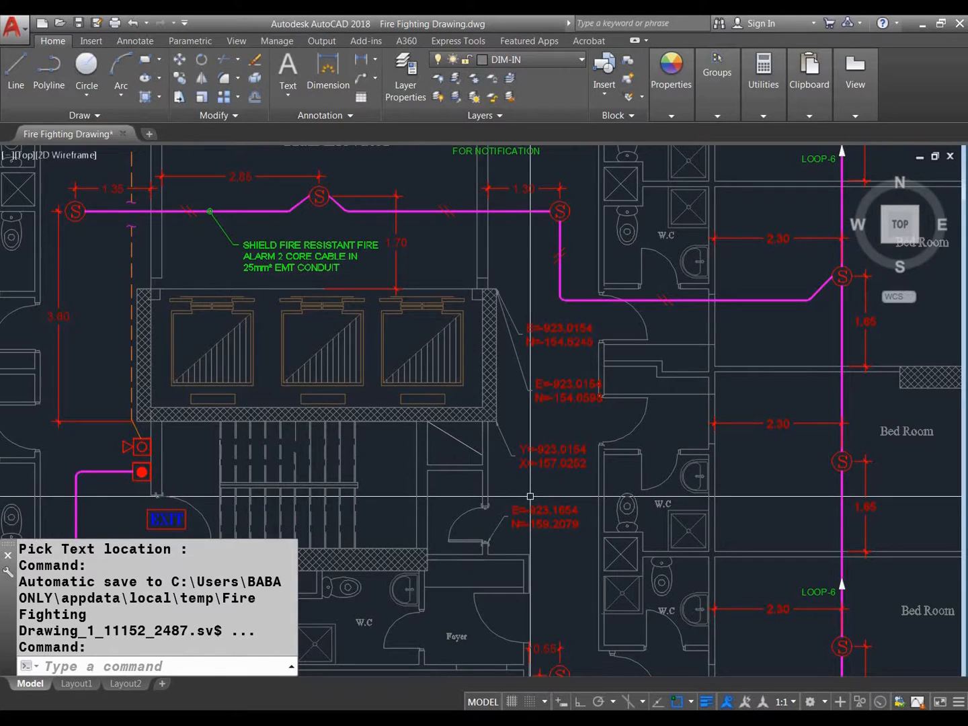
# Locate the Add Objects To Block V1-1.lsp file in folder 6 and return to the drawing
pyautogui.click(148, 719)
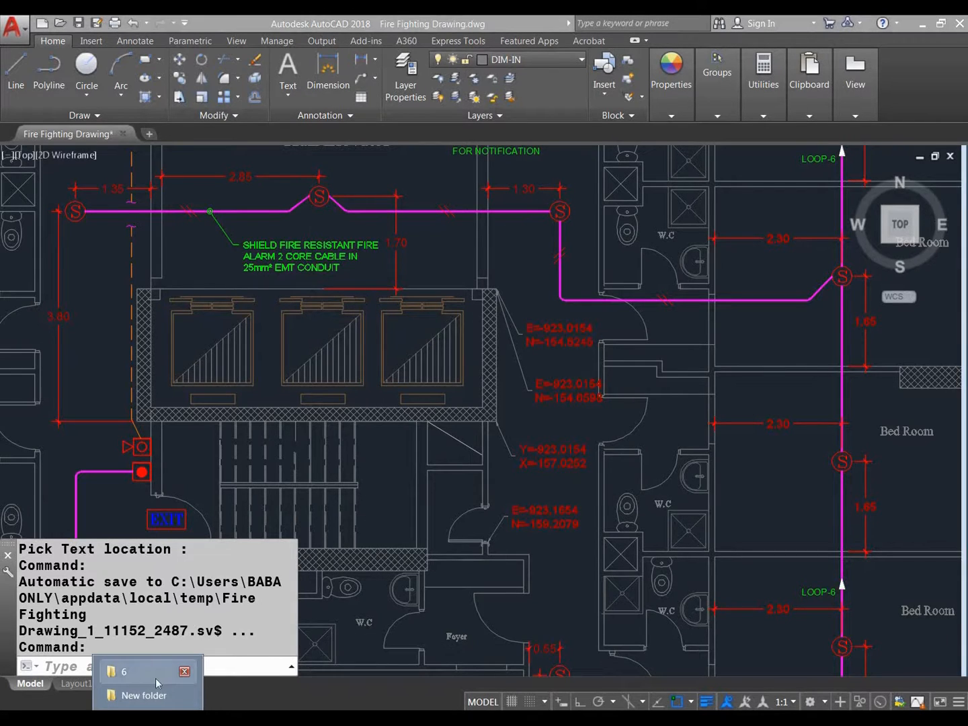
pyautogui.click(155, 672)
pyautogui.click(898, 178)
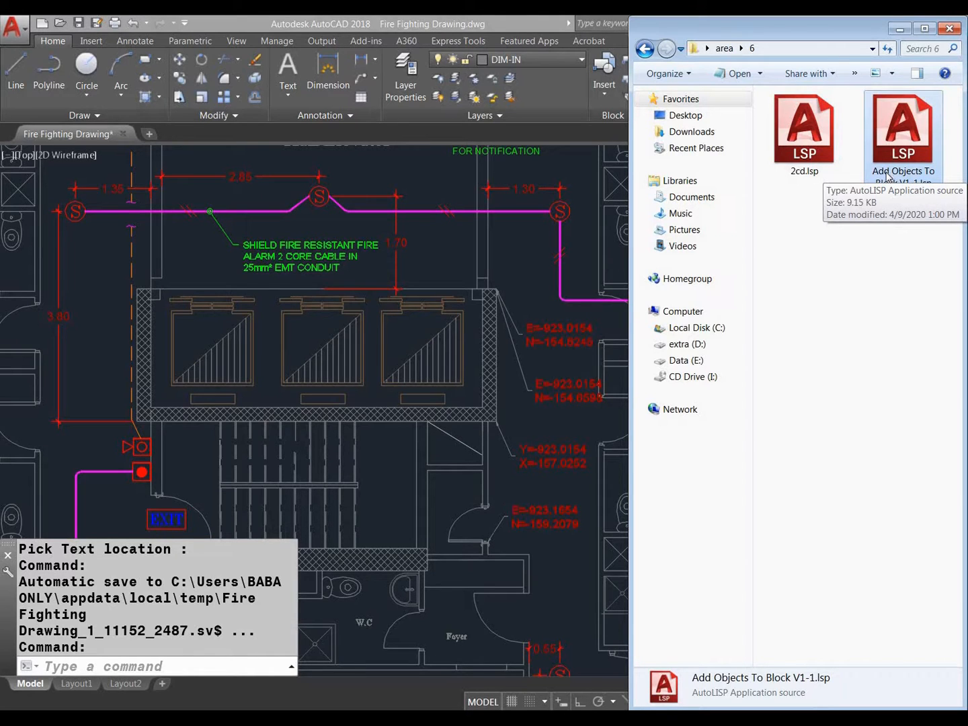
pyautogui.click(465, 265)
# Load Add Objects To Block V1-1.lsp from folder 6 with APPLOAD and close the loading dialog
pyautogui.moveTo(464, 285); pyautogui.dragTo(463, 339, button='middle')
pyautogui.press('Escape')
pyautogui.press('Escape')
pyautogui.write('AP')
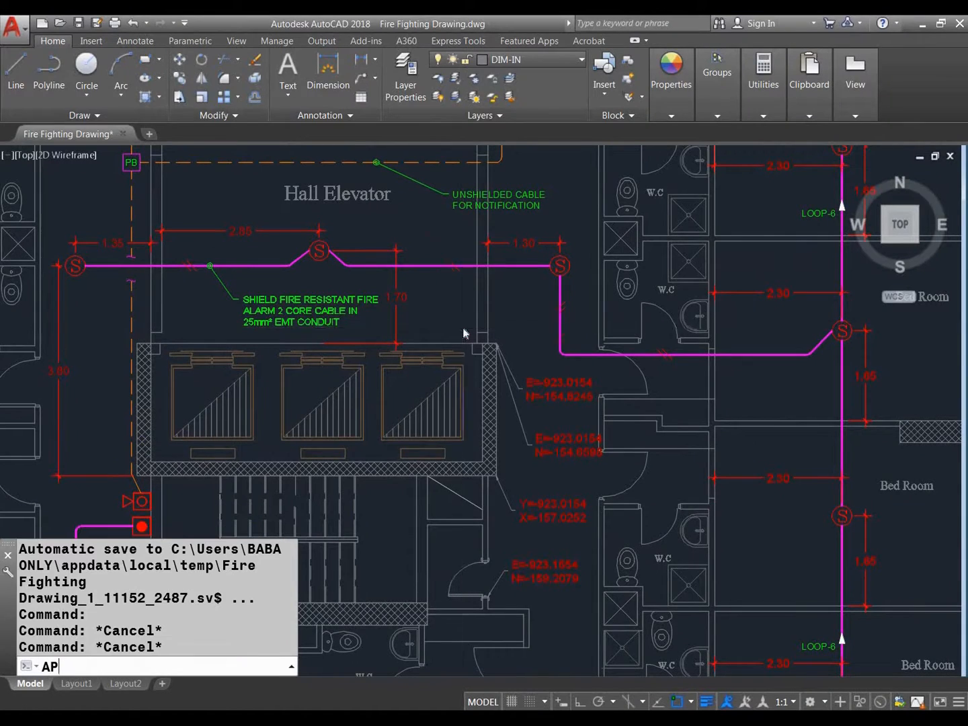
pyautogui.press('Return')
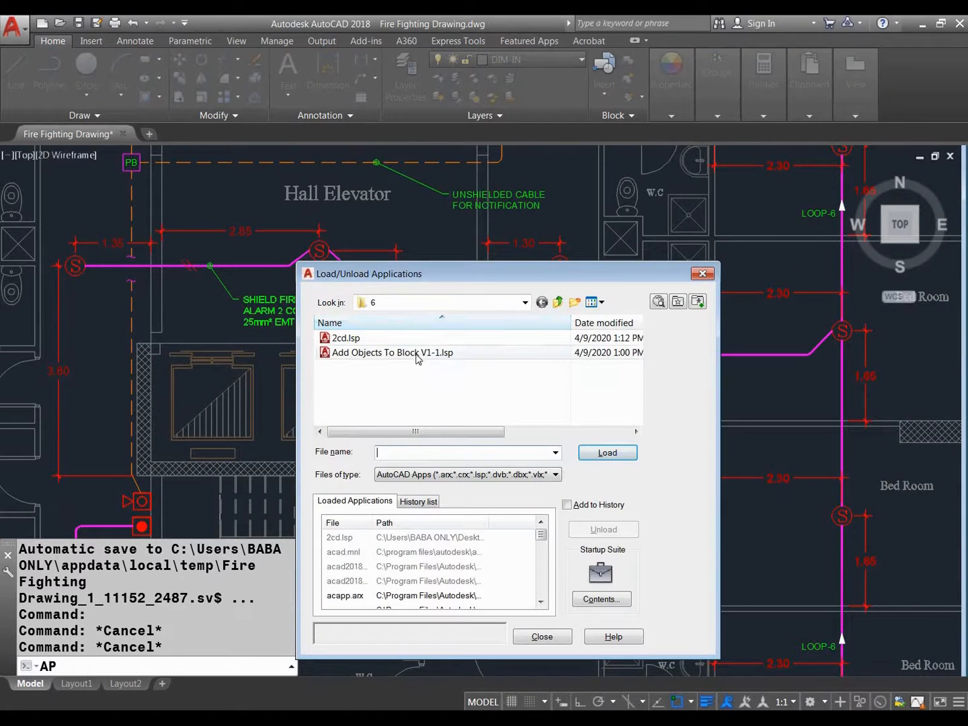
pyautogui.click(433, 352)
pyautogui.click(608, 452)
pyautogui.click(521, 410)
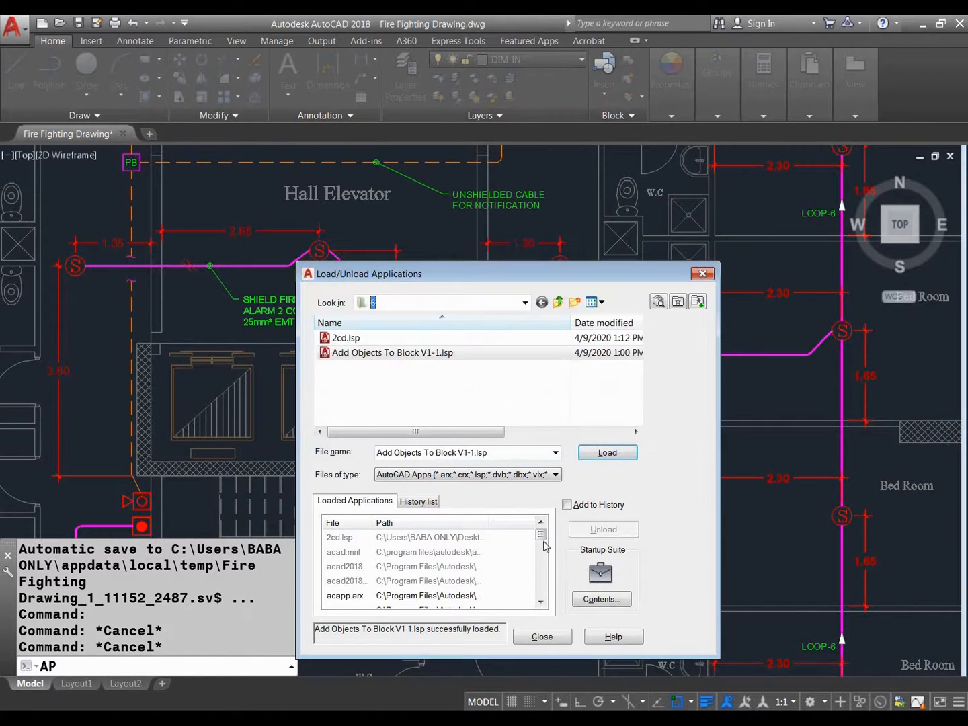
pyautogui.click(542, 637)
# Open the smo det block of the corridor smoke detector in the Block Editor, examine its geometry and close the editor
pyautogui.moveTo(477, 458); pyautogui.dragTo(441, 459, button='middle')
pyautogui.scroll(-5, 444, 457)
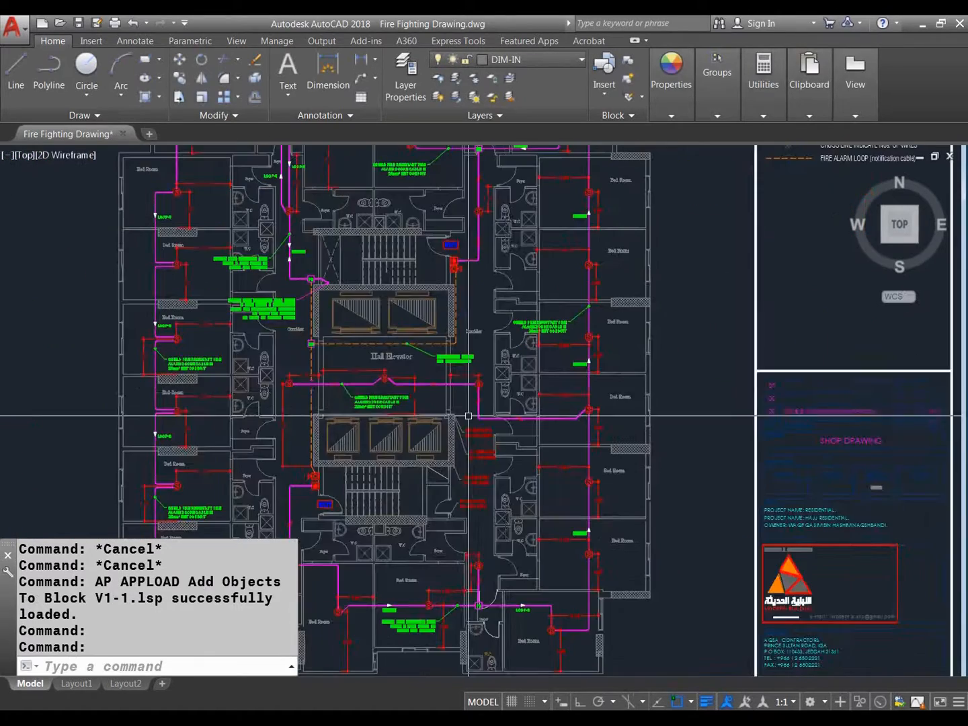
pyautogui.moveTo(459, 380)
pyautogui.mouseDown(button='middle')
pyautogui.moveTo(439, 426)
pyautogui.moveTo(427, 424)
pyautogui.moveTo(441, 426)
pyautogui.mouseUp(button='middle')
pyautogui.scroll(5, 439, 426)
pyautogui.scroll(4, 444, 447)
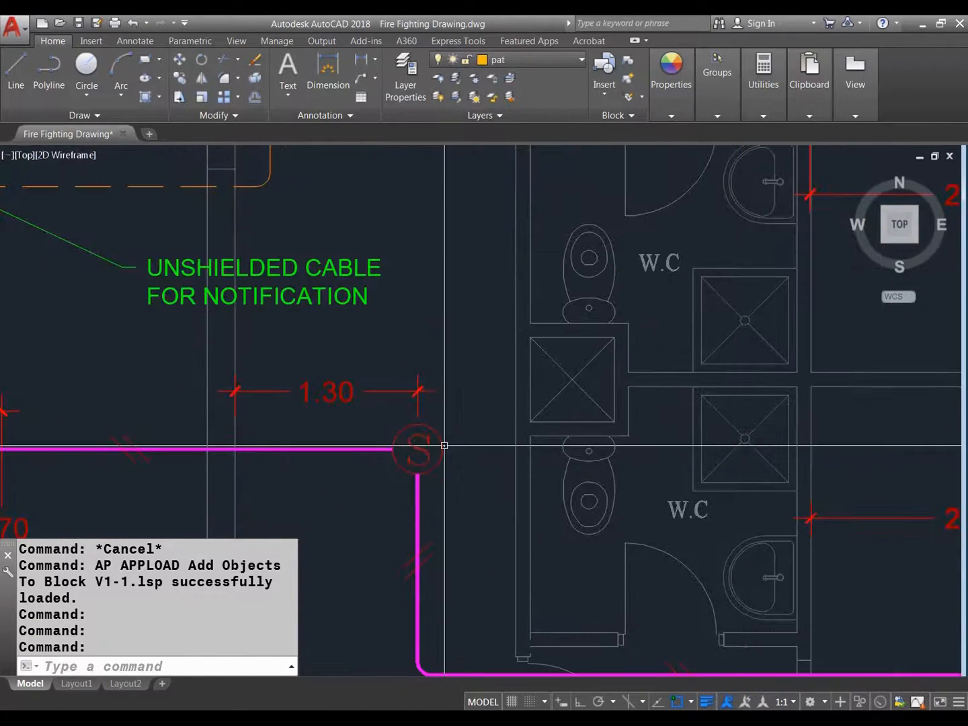
pyautogui.press('Escape')
pyautogui.doubleClick(440, 453)
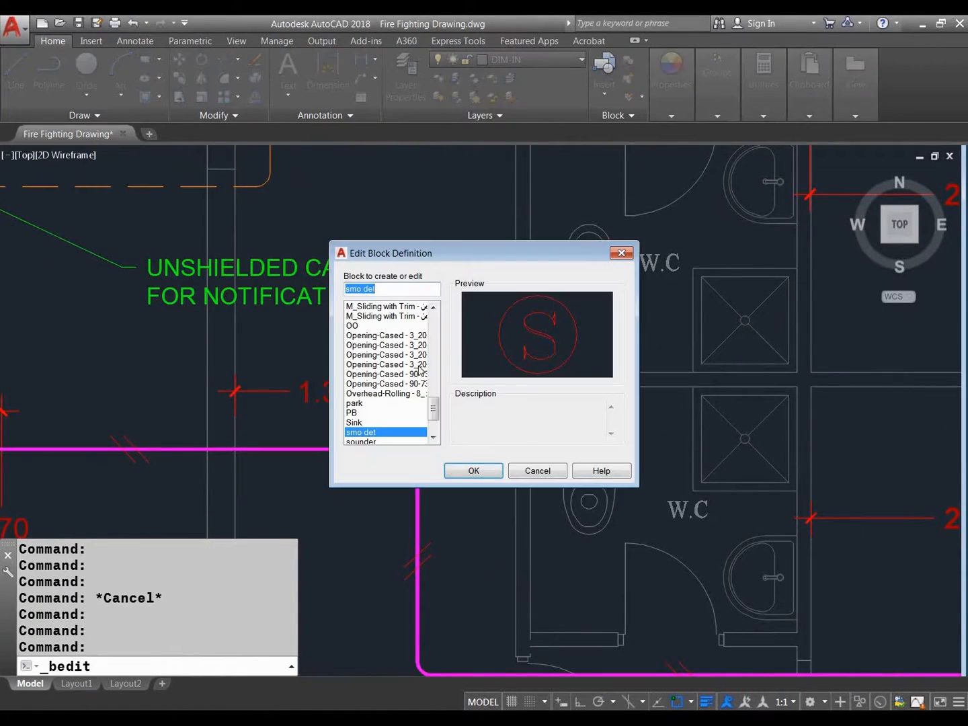
pyautogui.click(395, 290)
pyautogui.click(478, 472)
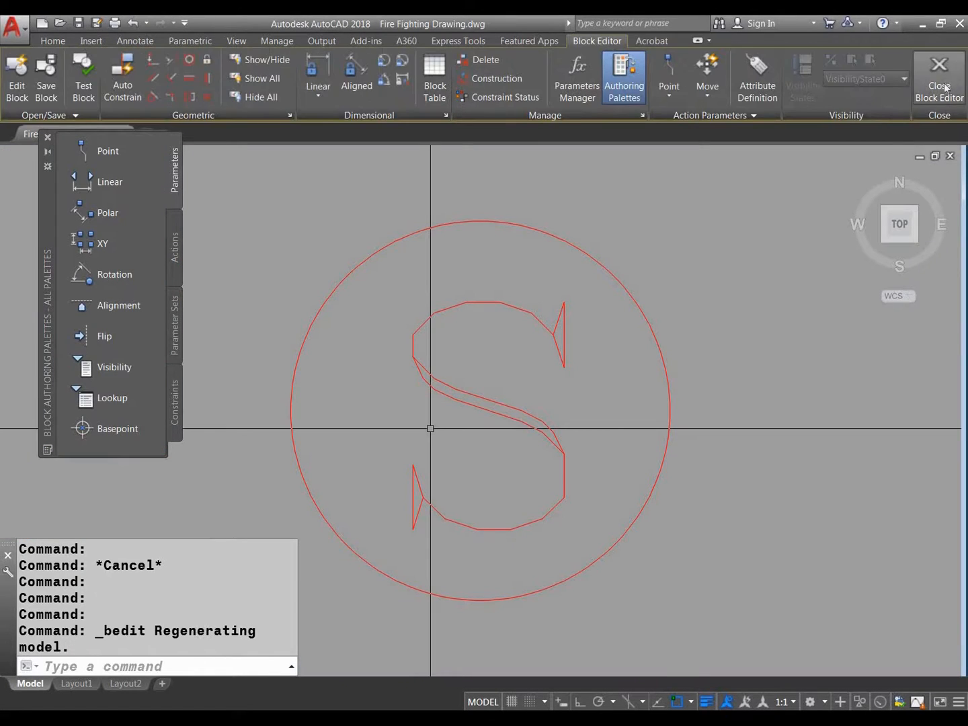
pyautogui.click(943, 86)
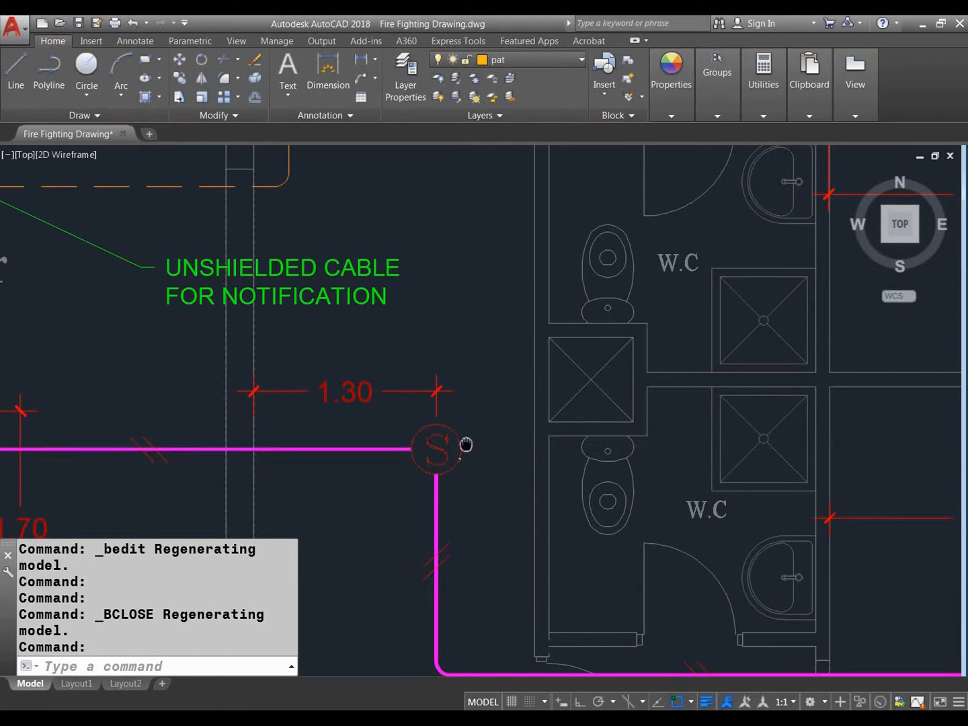
pyautogui.press('Escape')
pyautogui.press('Escape')
pyautogui.moveTo(461, 451); pyautogui.dragTo(444, 451, button='middle')
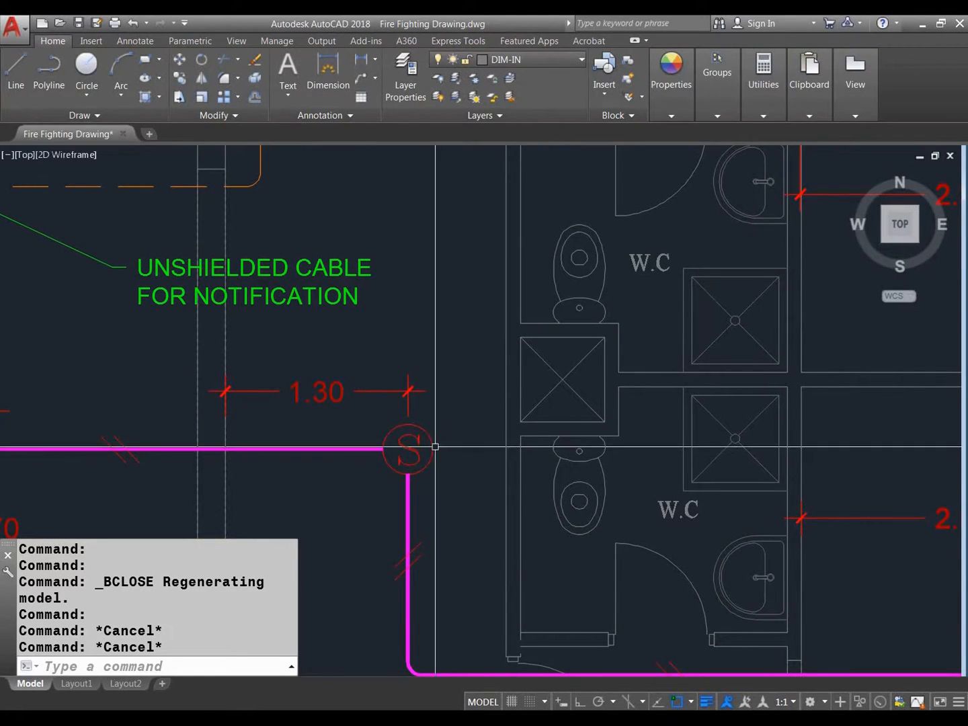
pyautogui.moveTo(435, 447)
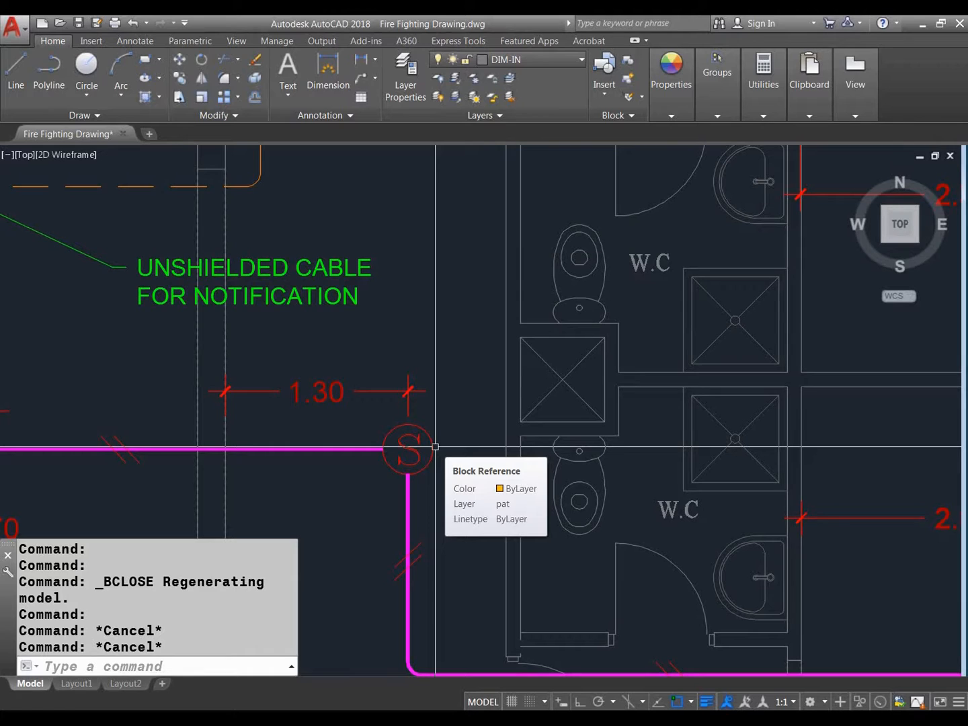
pyautogui.moveTo(435, 446); pyautogui.dragTo(364, 447, button='middle')
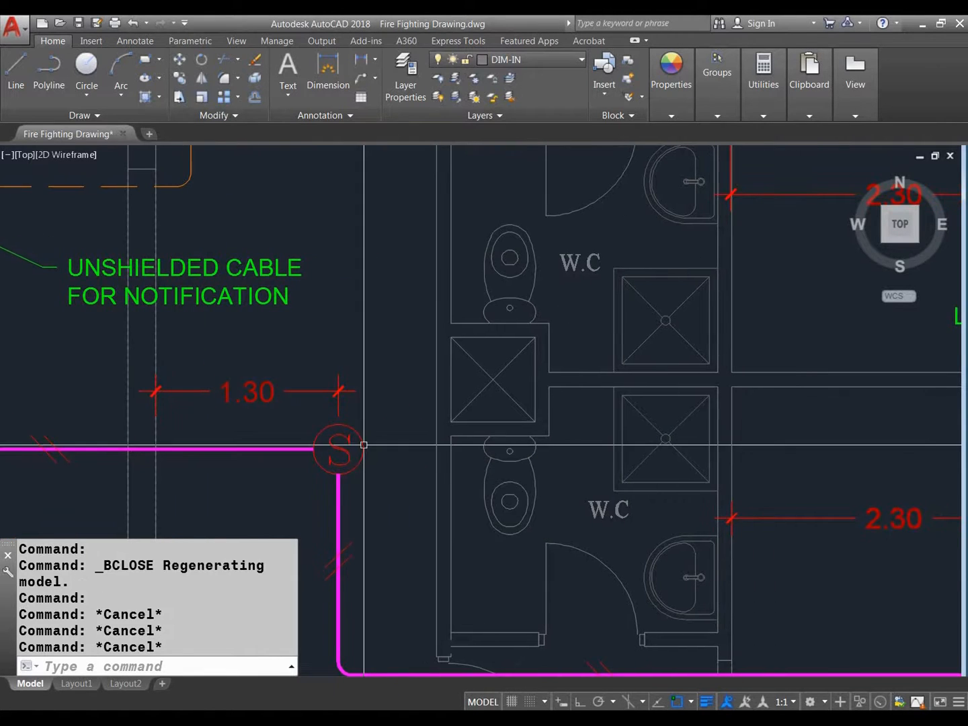
# Draw a horizontal line about 0.24 long outward from the east quadrant of the corridor smoke detector's circle, with Ortho on
pyautogui.write('L')
pyautogui.press('Return')
pyautogui.scroll(4, 364, 447)
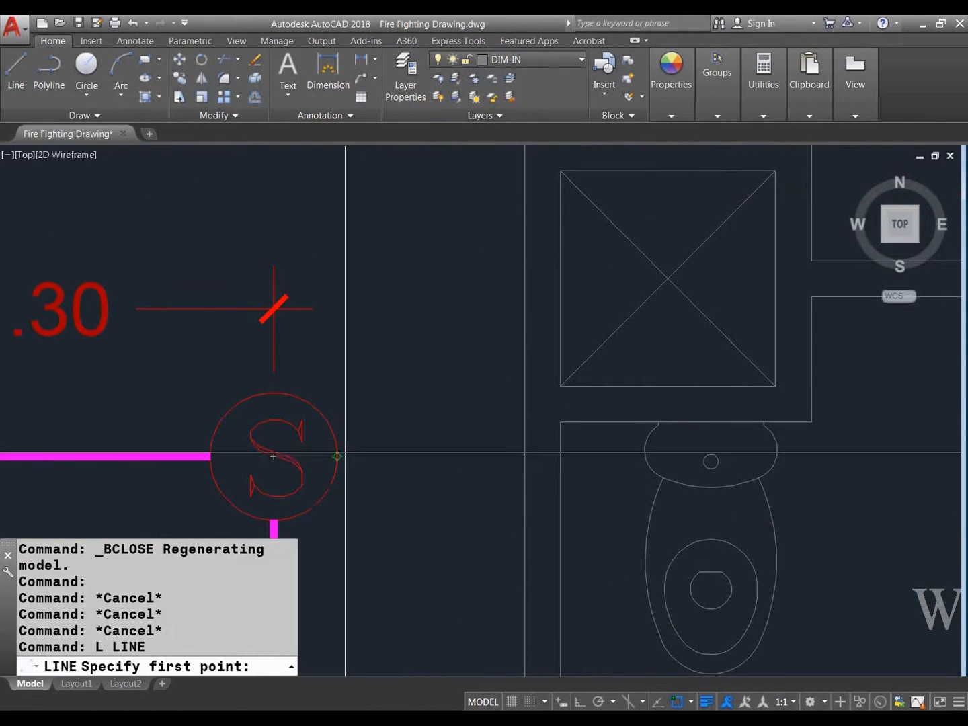
pyautogui.click(363, 449)
pyautogui.press('F8')
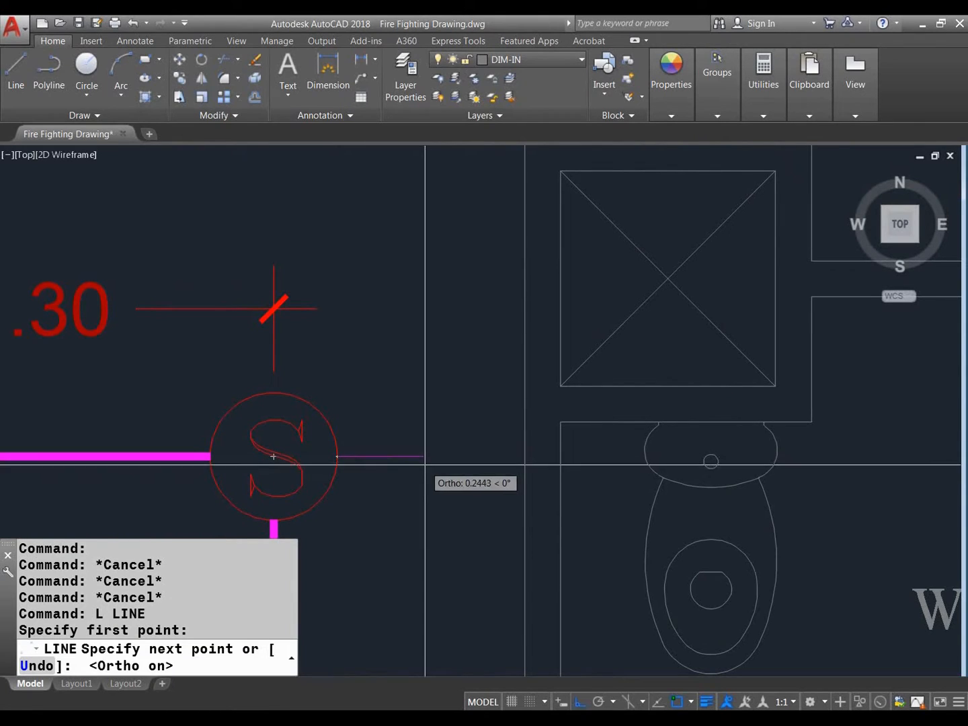
pyautogui.click(421, 458)
pyautogui.press('Escape')
pyautogui.press('Return')
pyautogui.click(279, 391)
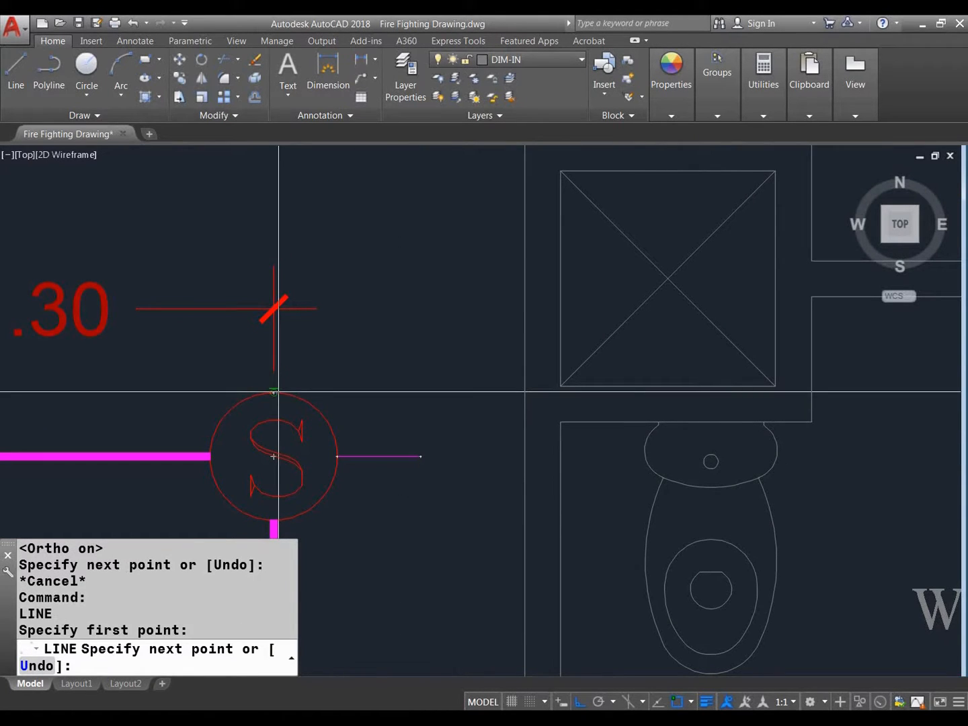
pyautogui.press('Escape')
pyautogui.press('Return')
pyautogui.press('Escape')
pyautogui.click(411, 458)
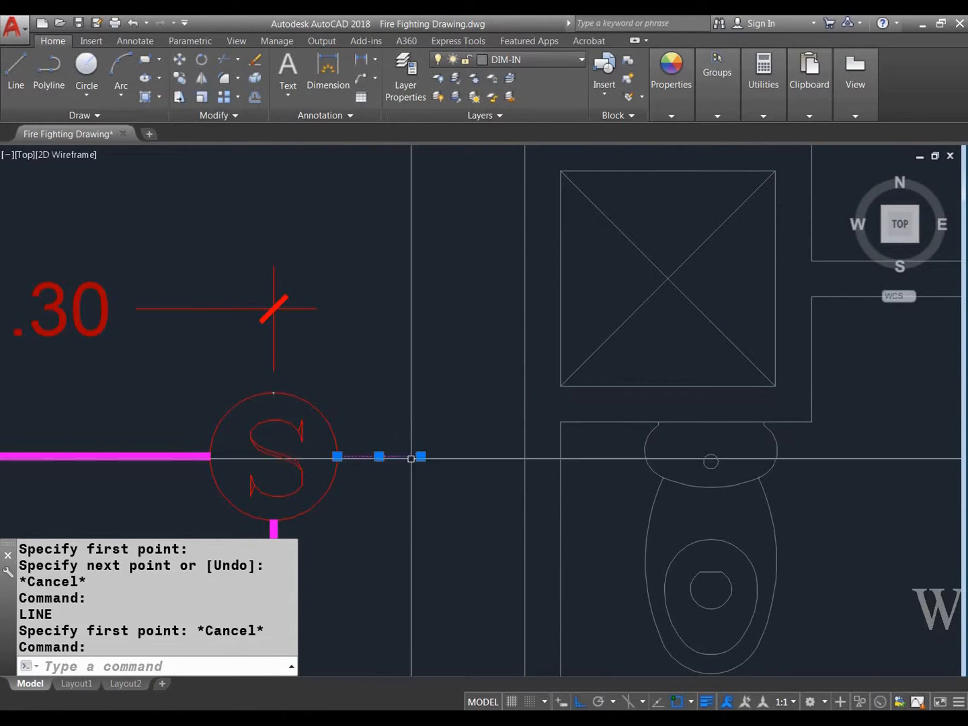
pyautogui.click(420, 457)
pyautogui.press('Escape')
# Compare the nearby smoke detectors, preview the corridor detector's smo det block in the Edit Block Definition dialog and cancel it
pyautogui.scroll(-5, 403, 449)
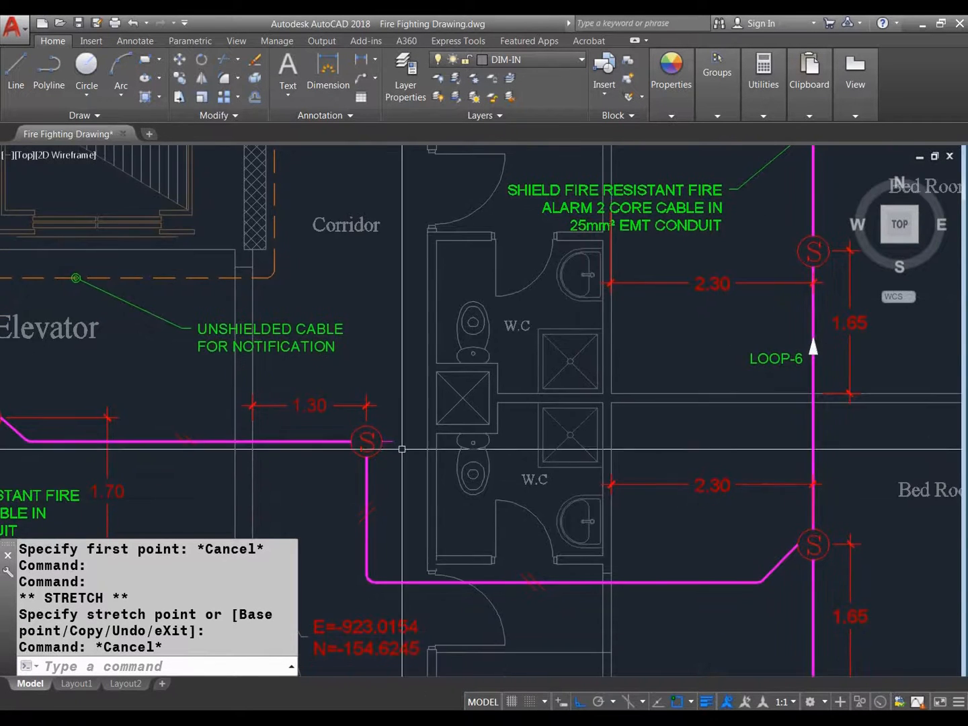
pyautogui.moveTo(403, 449); pyautogui.dragTo(234, 406, button='middle')
pyautogui.moveTo(586, 251); pyautogui.dragTo(613, 372, button='middle')
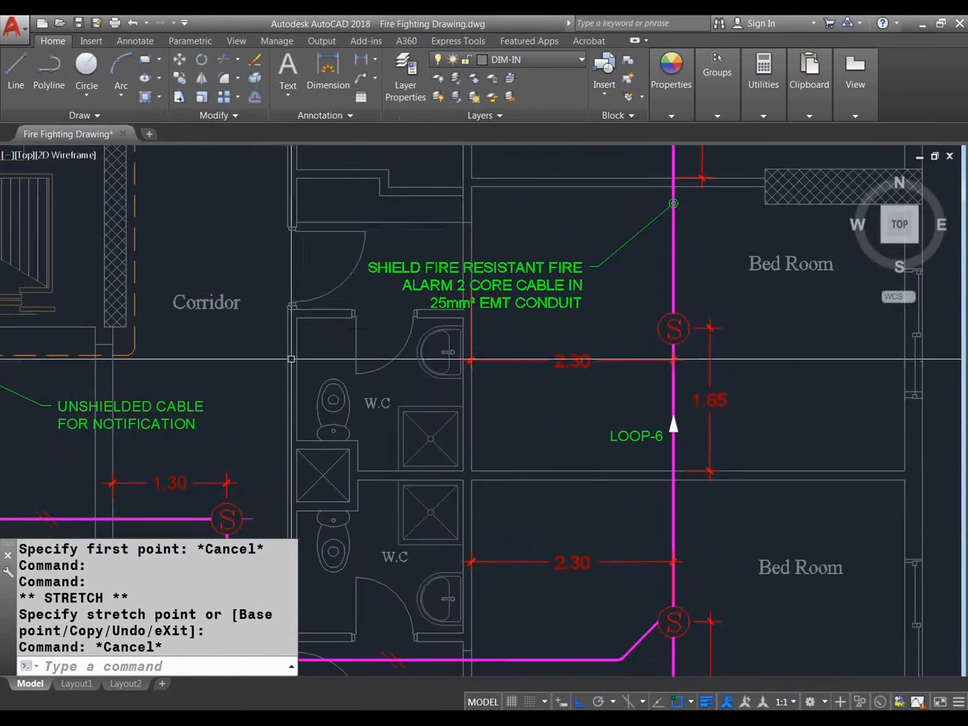
pyautogui.moveTo(292, 359); pyautogui.dragTo(378, 262, button='middle')
pyautogui.doubleClick(314, 421)
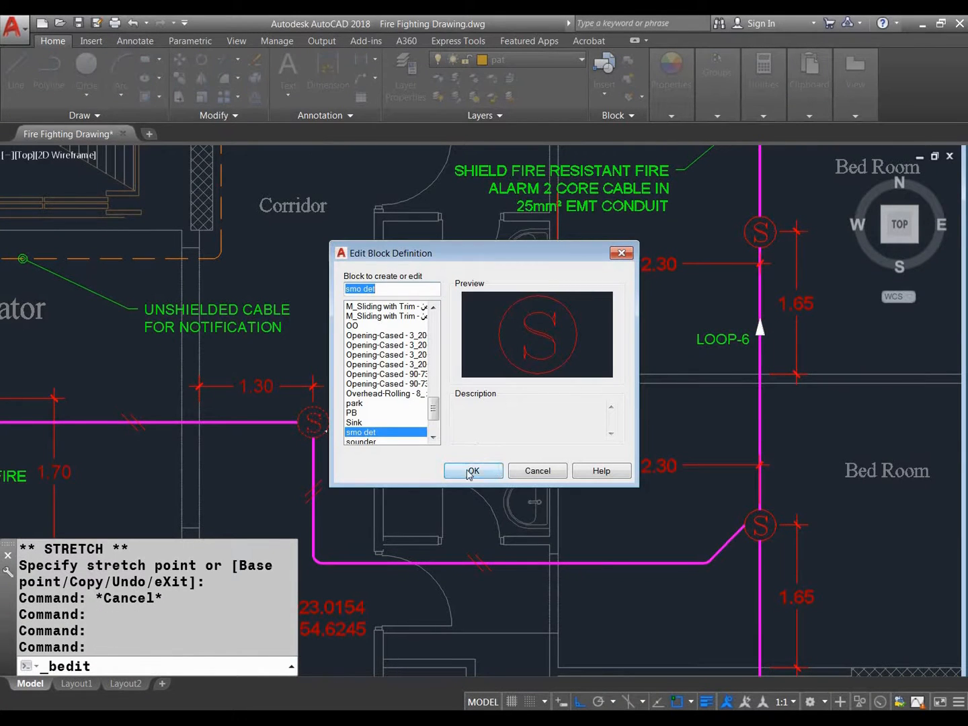
pyautogui.press('Escape')
pyautogui.press('Escape')
pyautogui.moveTo(333, 465); pyautogui.dragTo(357, 476, button='middle')
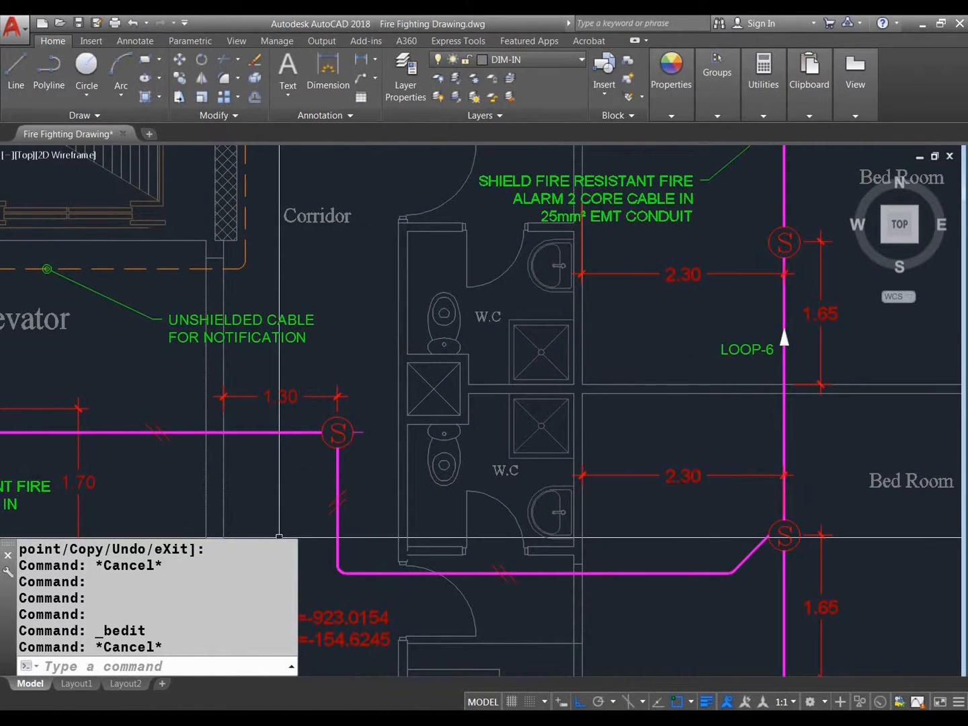
# Switch to folder 6 and open Add Objects To Block V1-1.lsp to check its command name
pyautogui.moveTo(154, 698)
pyautogui.click(145, 673)
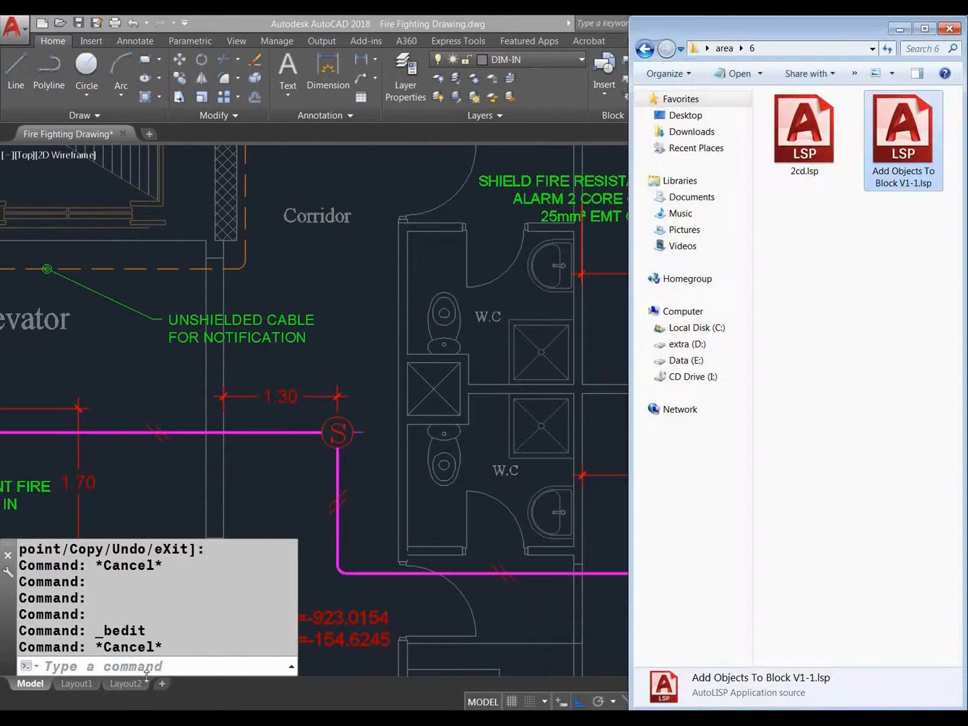
pyautogui.doubleClick(905, 134)
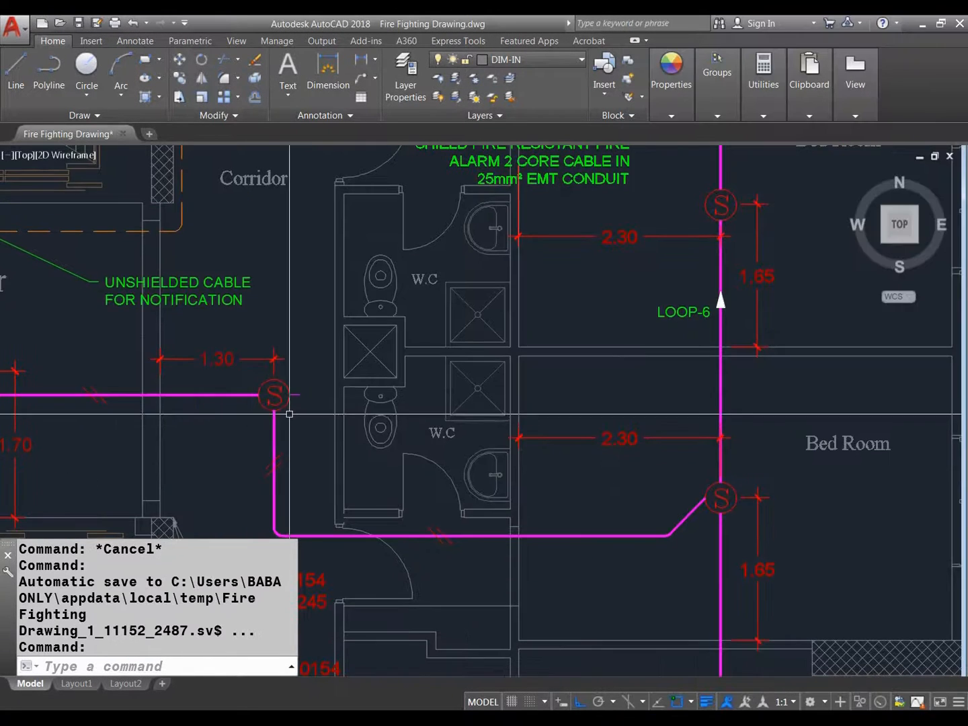
pyautogui.scroll(4, 270, 390)
pyautogui.scroll(2, 313, 372)
pyautogui.click(308, 362)
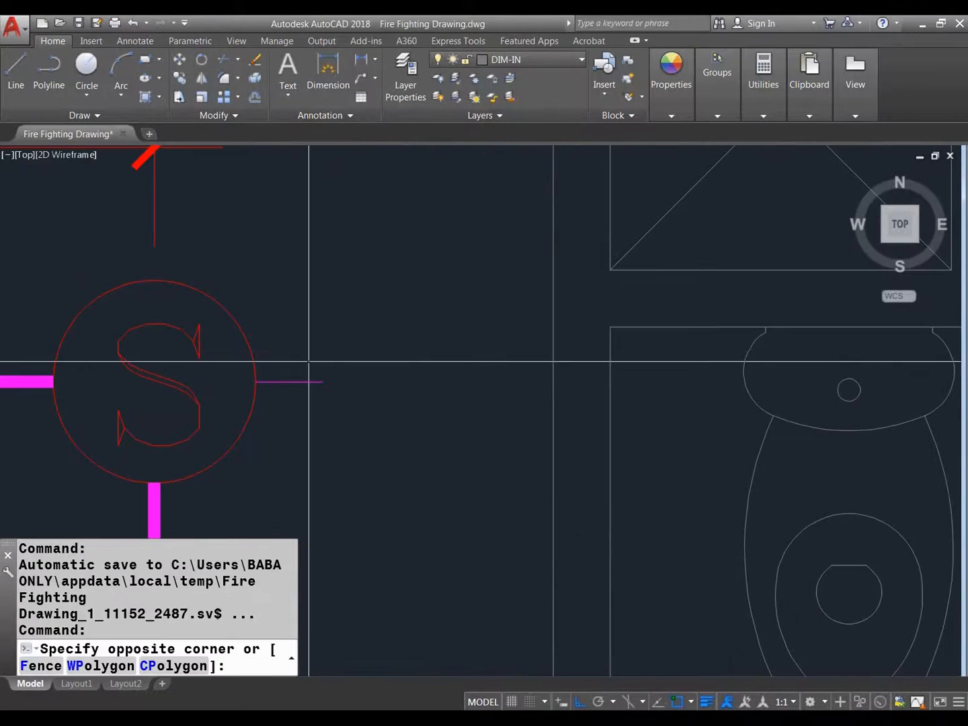
pyautogui.click(293, 408)
pyautogui.press('Escape')
pyautogui.click(244, 420)
pyautogui.click(261, 418)
pyautogui.click(239, 410)
pyautogui.click(260, 408)
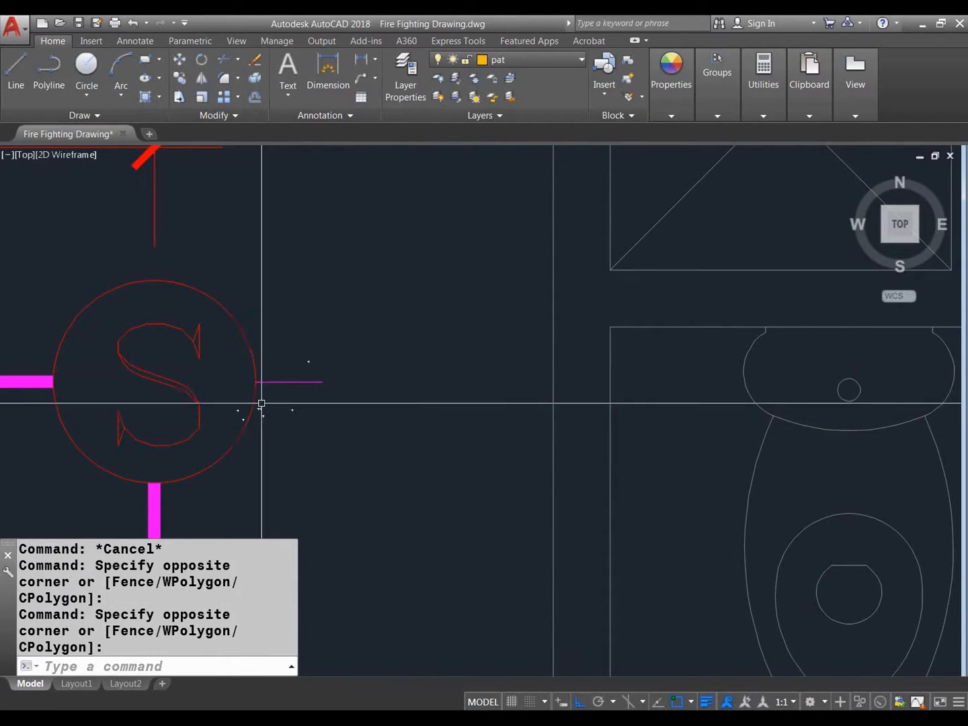
pyautogui.press('Escape')
pyautogui.click(299, 367)
pyautogui.click(290, 408)
pyautogui.press('Escape')
pyautogui.press('Escape')
pyautogui.press('Escape')
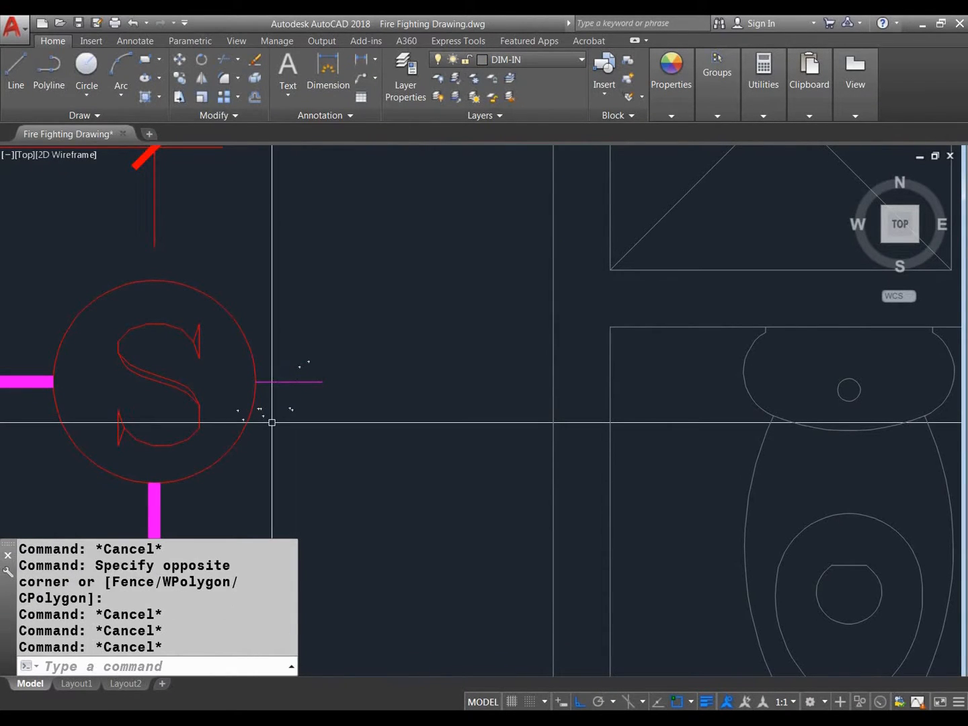
# Add the short horizontal line to the corridor smoke detector's block with the ADD2BLOCK command
pyautogui.write('ADD2BLOCK')
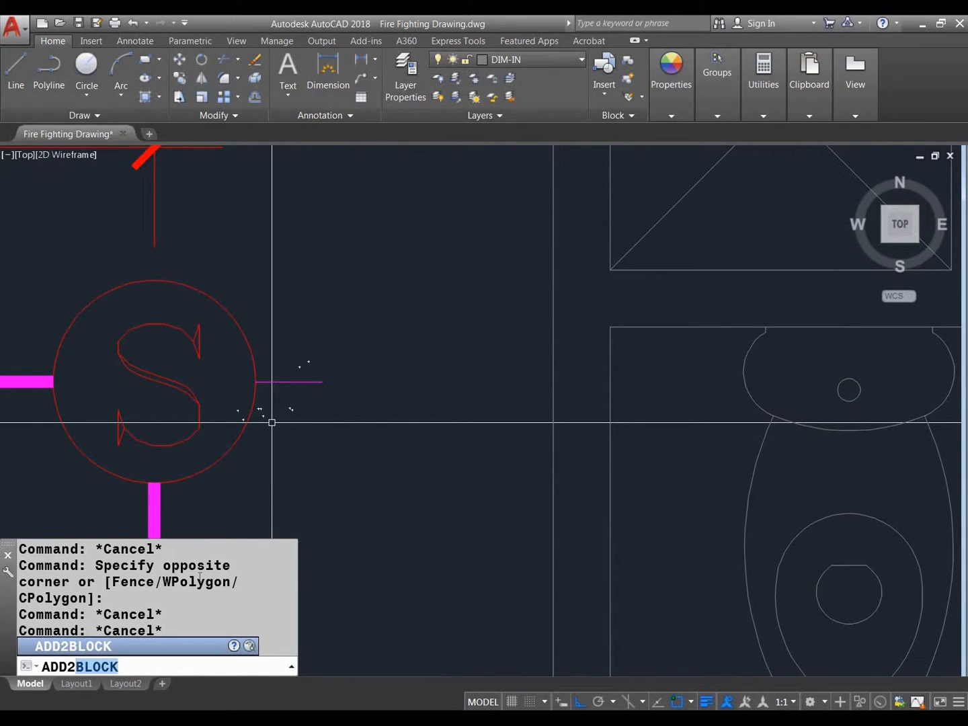
pyautogui.press('Return')
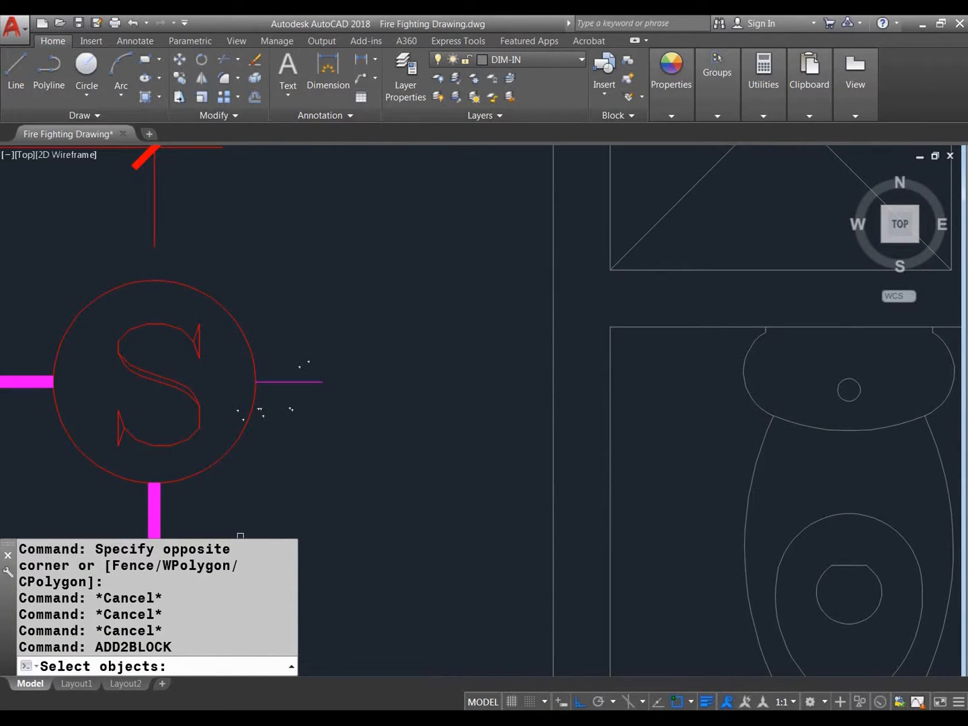
pyautogui.moveTo(314, 455); pyautogui.dragTo(333, 417, button='middle')
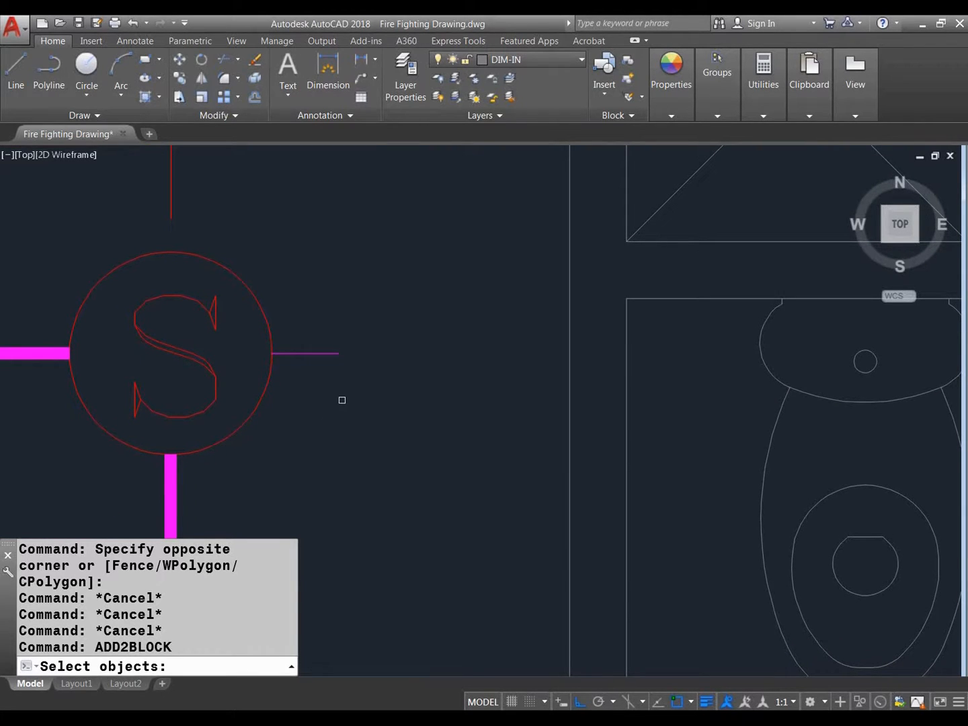
pyautogui.click(341, 326)
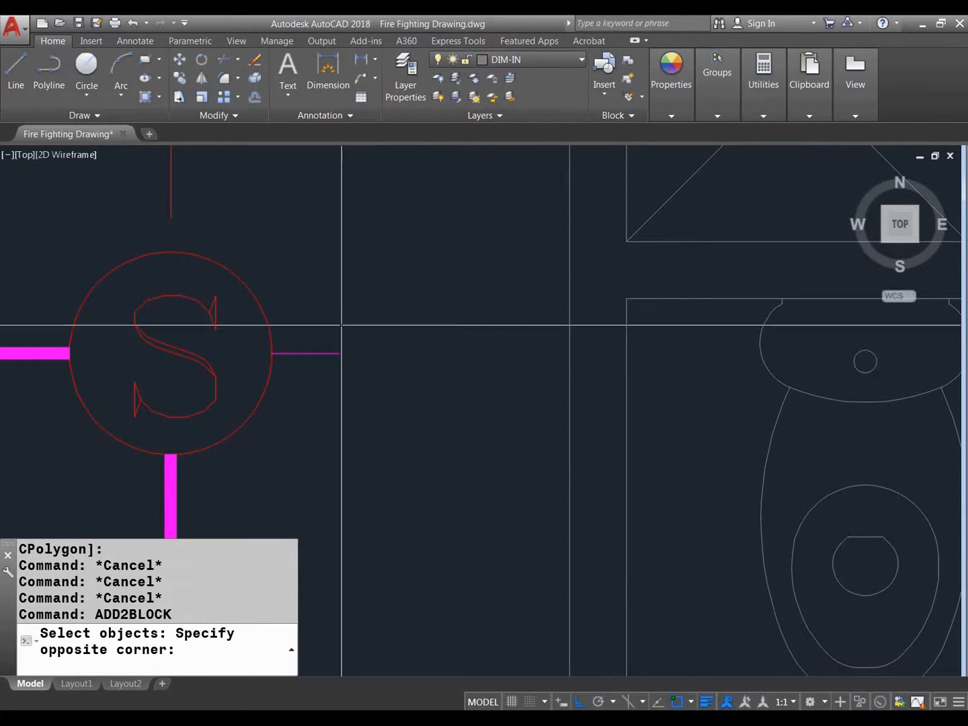
pyautogui.click(310, 377)
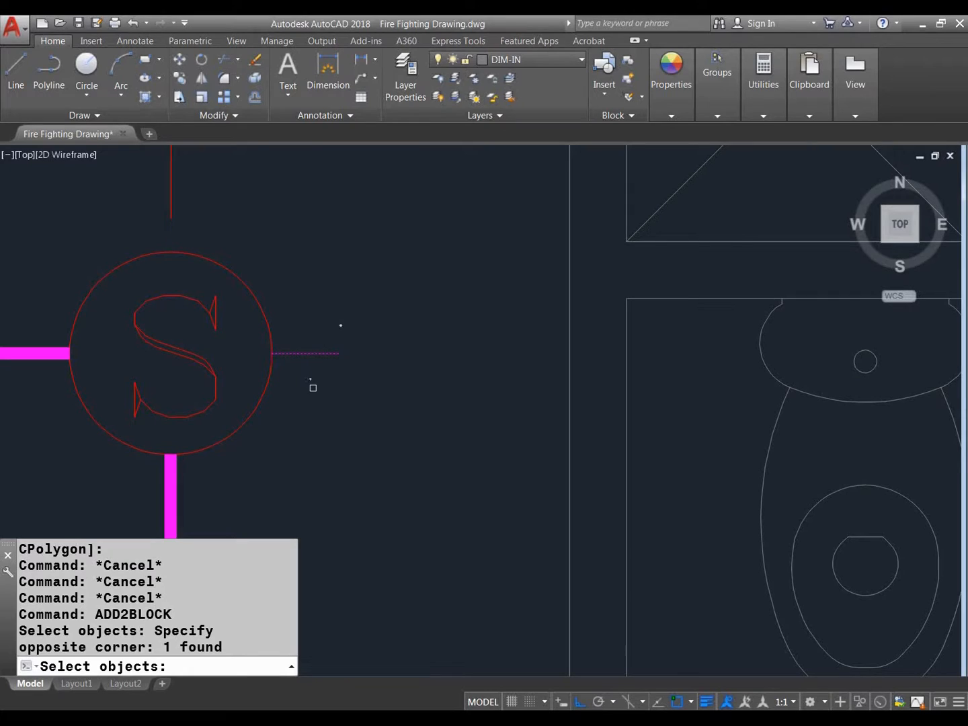
pyautogui.press('Return')
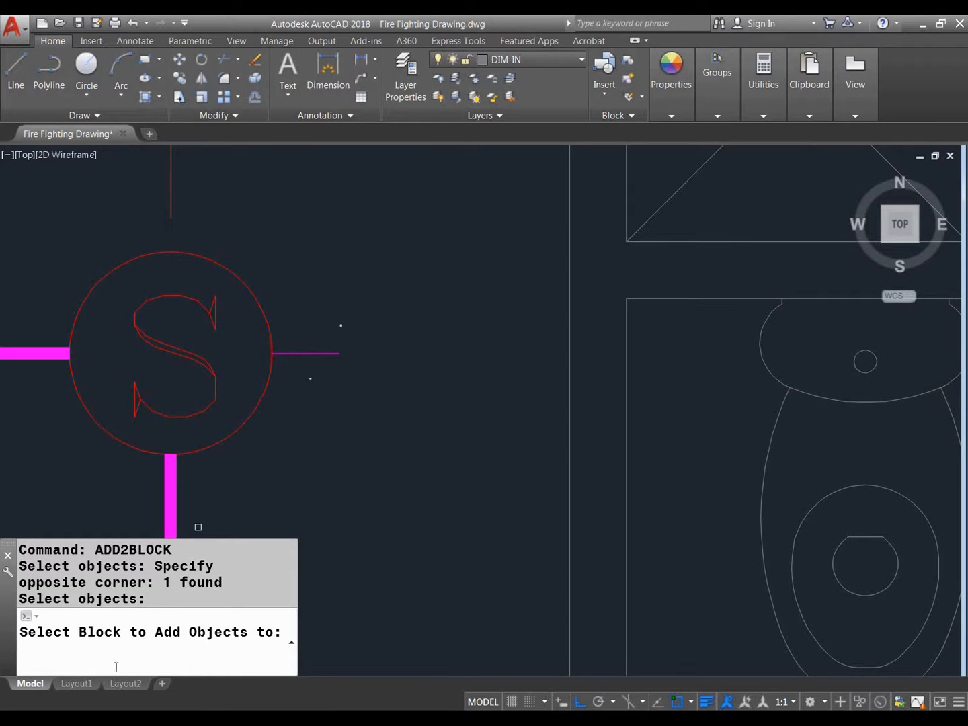
pyautogui.moveTo(298, 618); pyautogui.dragTo(385, 617)
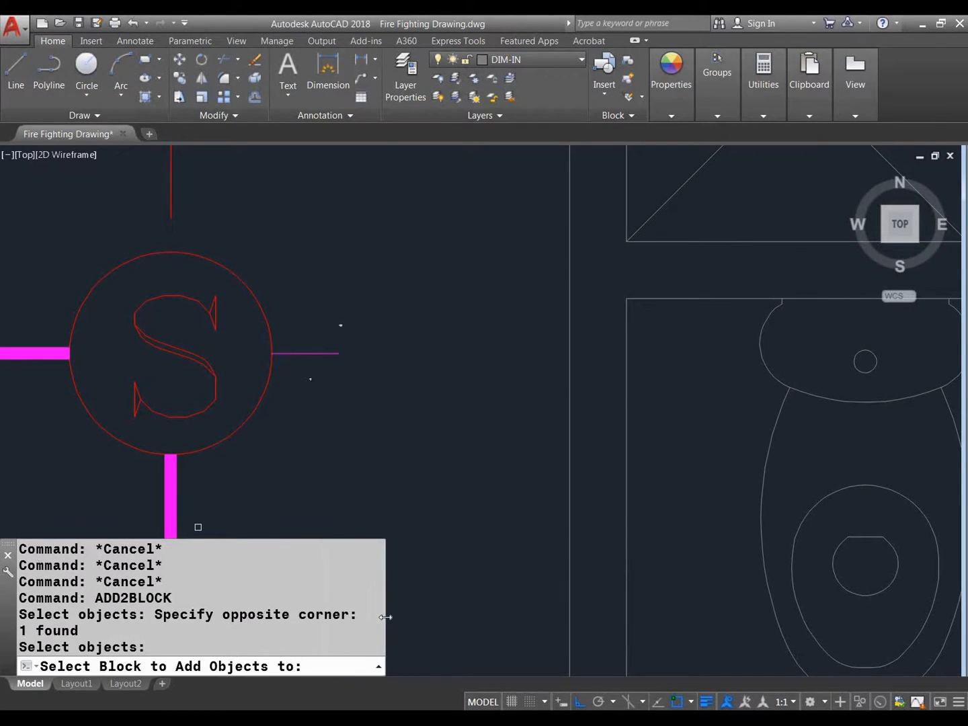
pyautogui.click(239, 424)
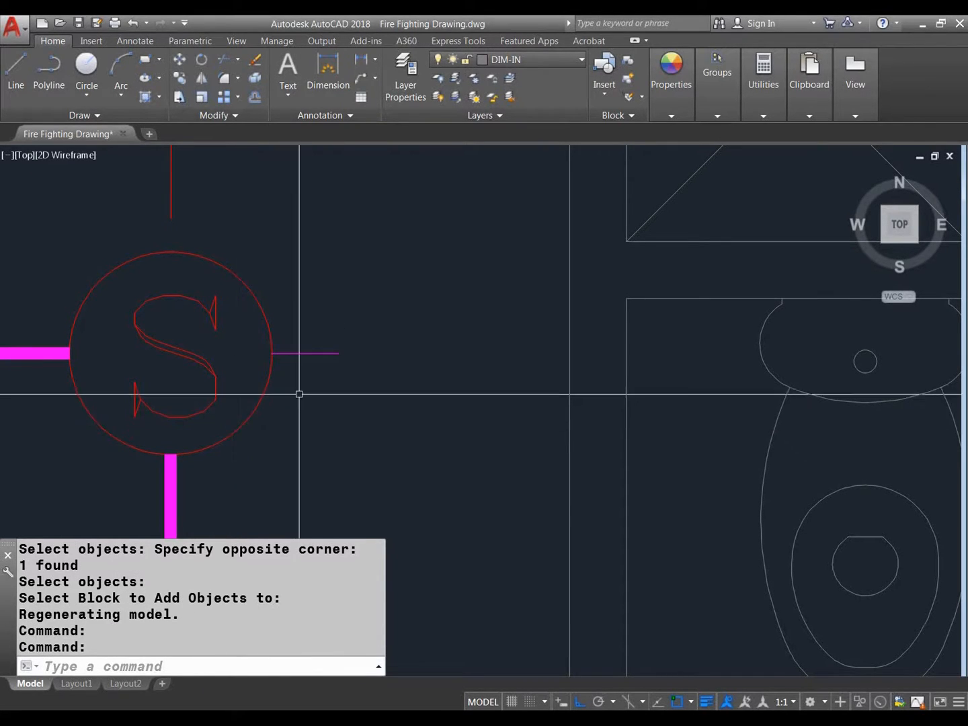
# Examine the other smoke detectors along LOOP-6 for the line added to their block
pyautogui.scroll(-8, 302, 396)
pyautogui.moveTo(506, 419); pyautogui.dragTo(333, 434, button='middle')
pyautogui.scroll(10, 563, 538)
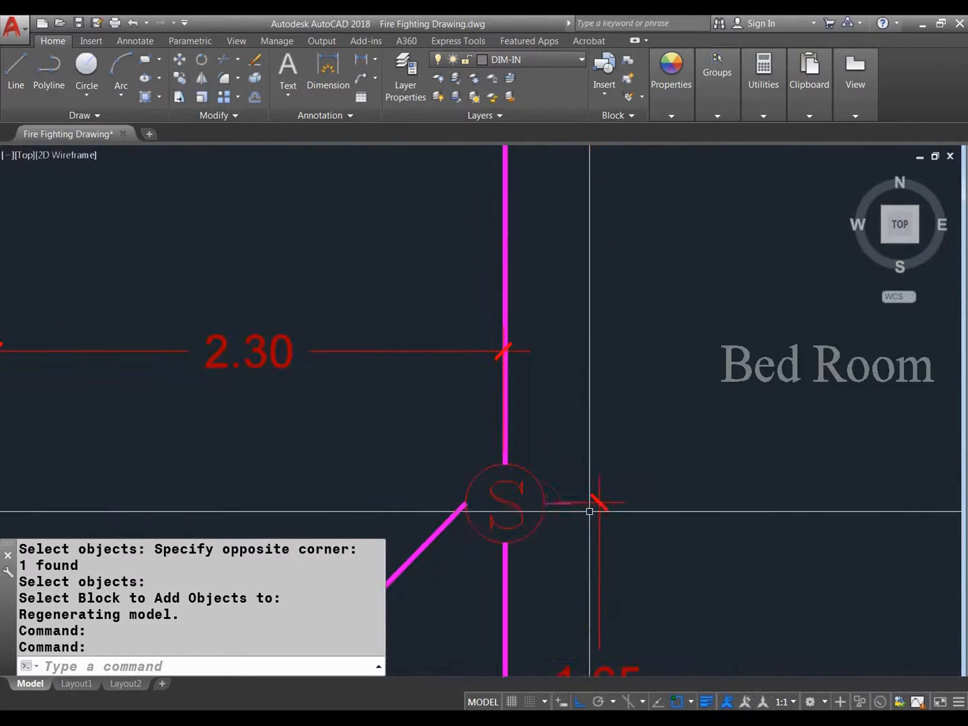
pyautogui.scroll(-15, 523, 370)
pyautogui.moveTo(523, 370); pyautogui.dragTo(523, 500, button='middle')
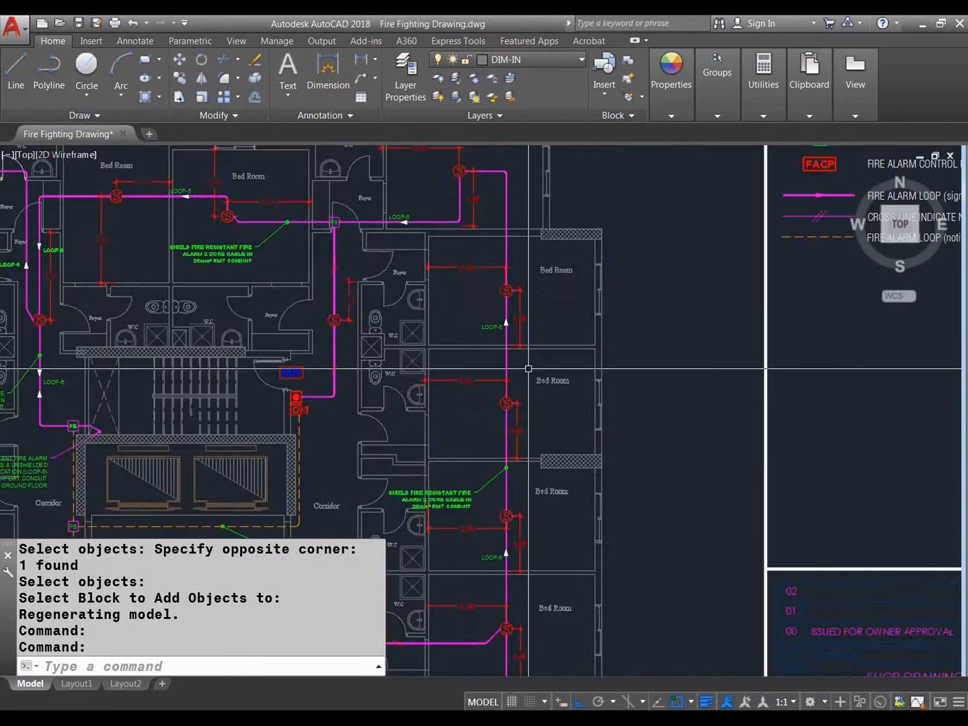
pyautogui.scroll(3, 517, 333)
pyautogui.moveTo(517, 332); pyautogui.dragTo(529, 521, button='middle')
pyautogui.moveTo(462, 329); pyautogui.dragTo(547, 391, button='middle')
pyautogui.moveTo(431, 363); pyautogui.dragTo(502, 311, button='middle')
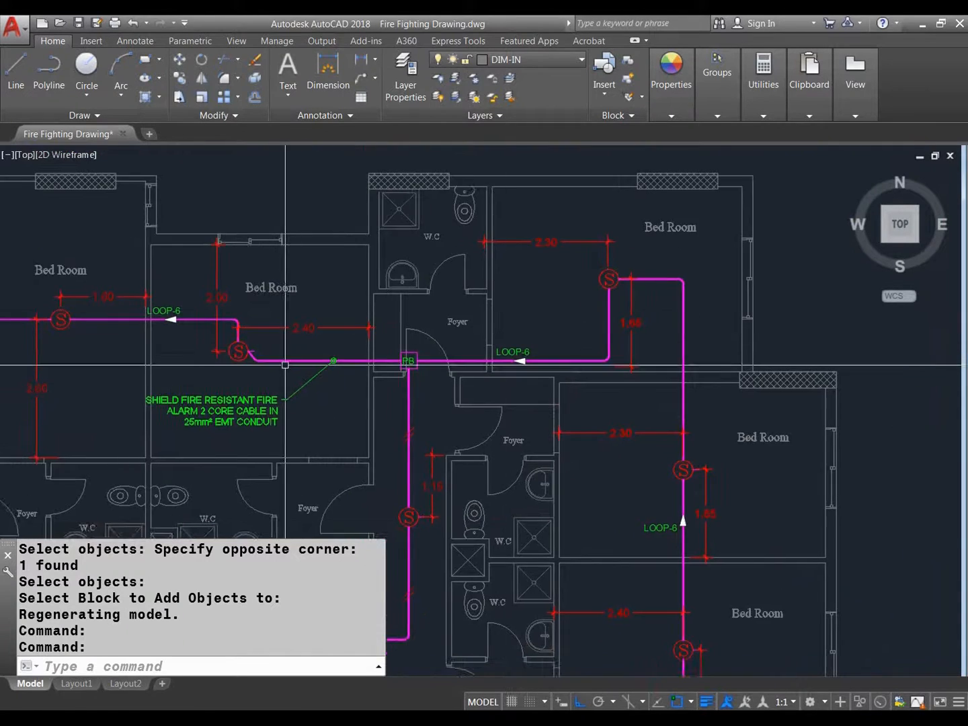
pyautogui.scroll(8, 201, 368)
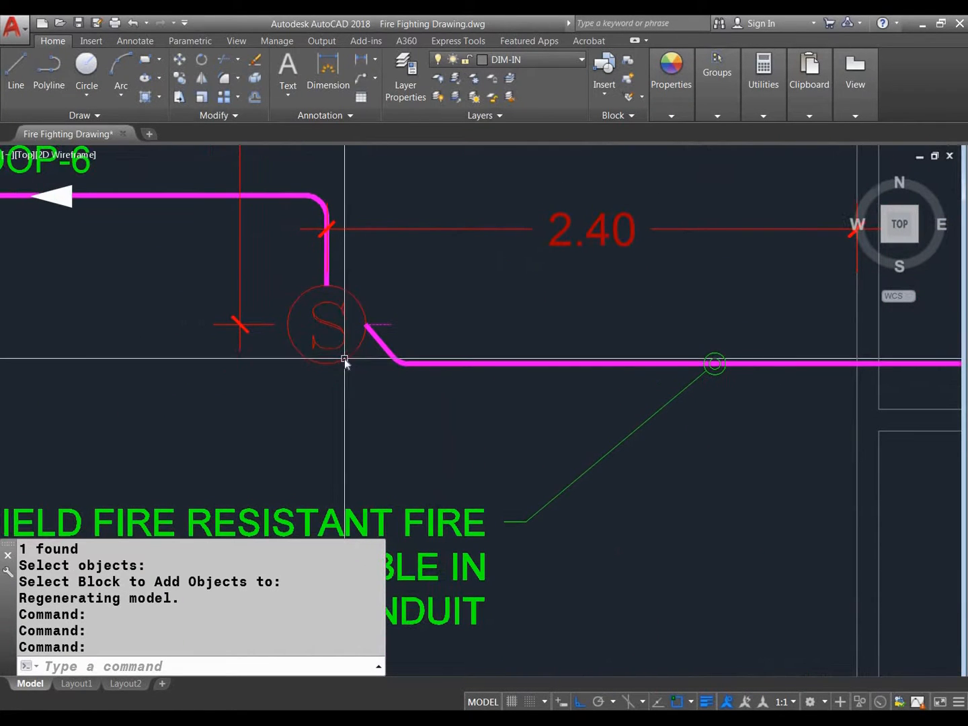
# Open the block definition dialog for the bedroom smoke detector, cancel it and return to the Hall Elevator detector
pyautogui.doubleClick(344, 360)
pyautogui.click(537, 471)
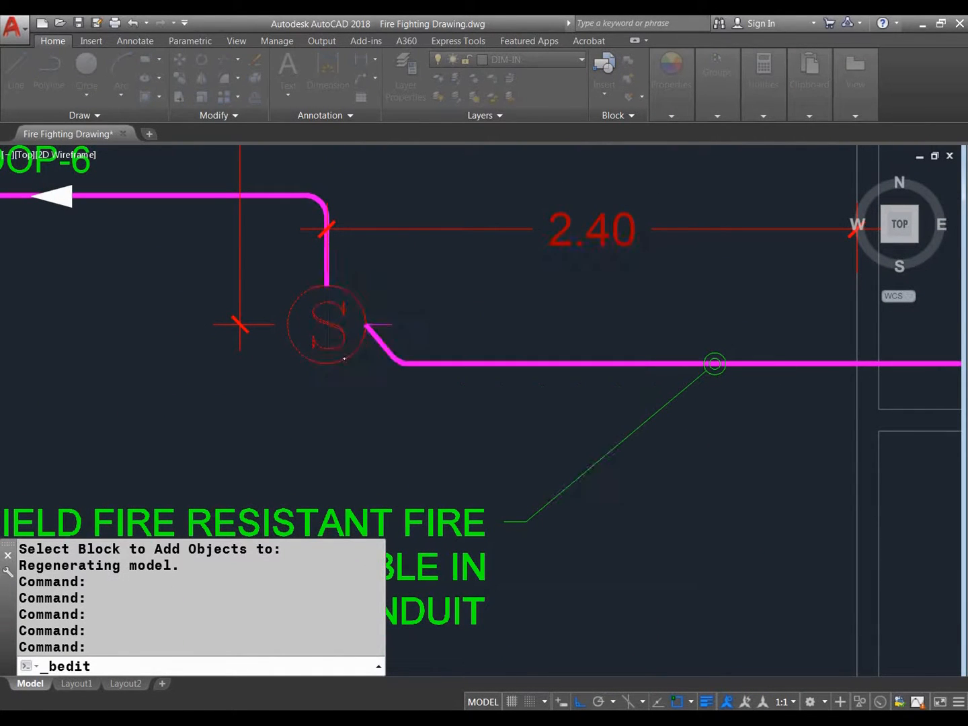
pyautogui.scroll(-10, 398, 311)
pyautogui.scroll(2, 398, 311)
pyautogui.scroll(8, 398, 311)
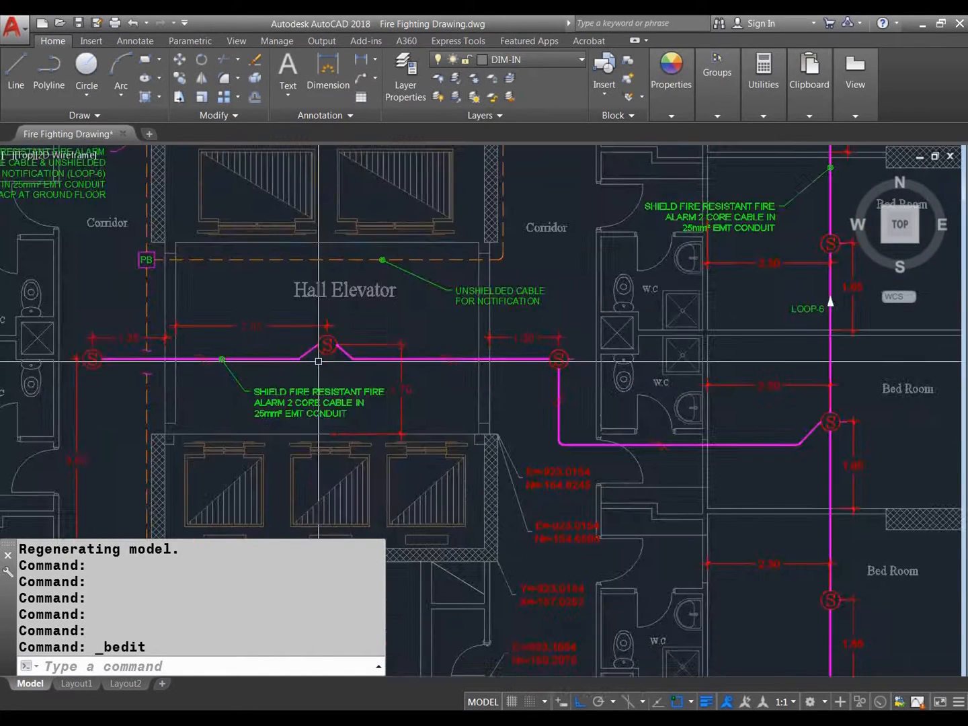
pyautogui.moveTo(357, 368); pyautogui.dragTo(362, 464, button='middle')
pyautogui.press('Escape')
pyautogui.press('Escape')
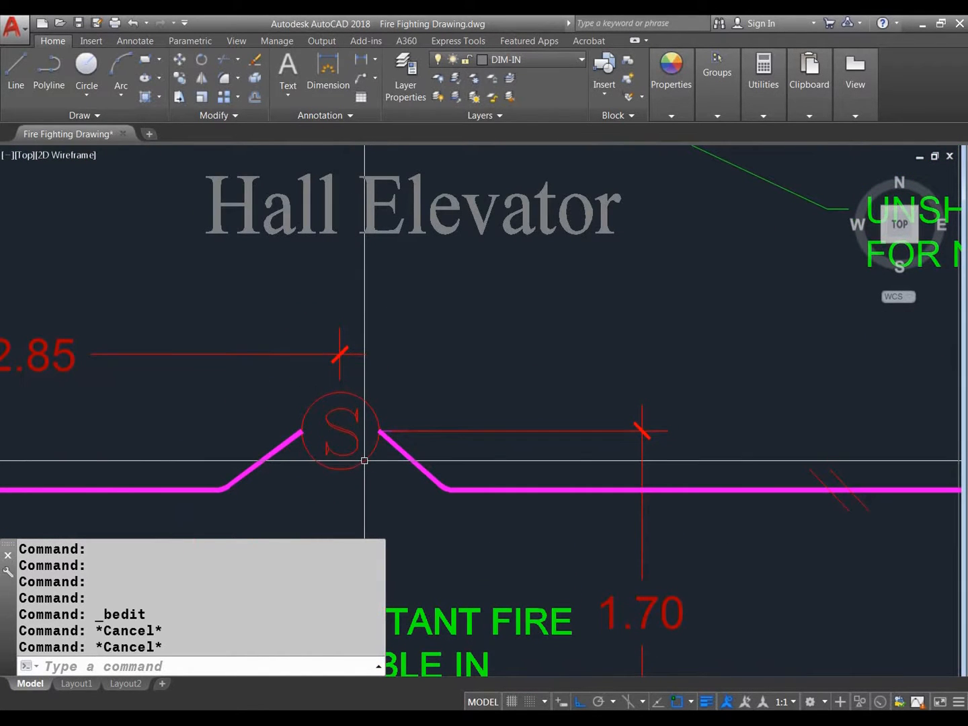
pyautogui.write('C')
pyautogui.press('Return')
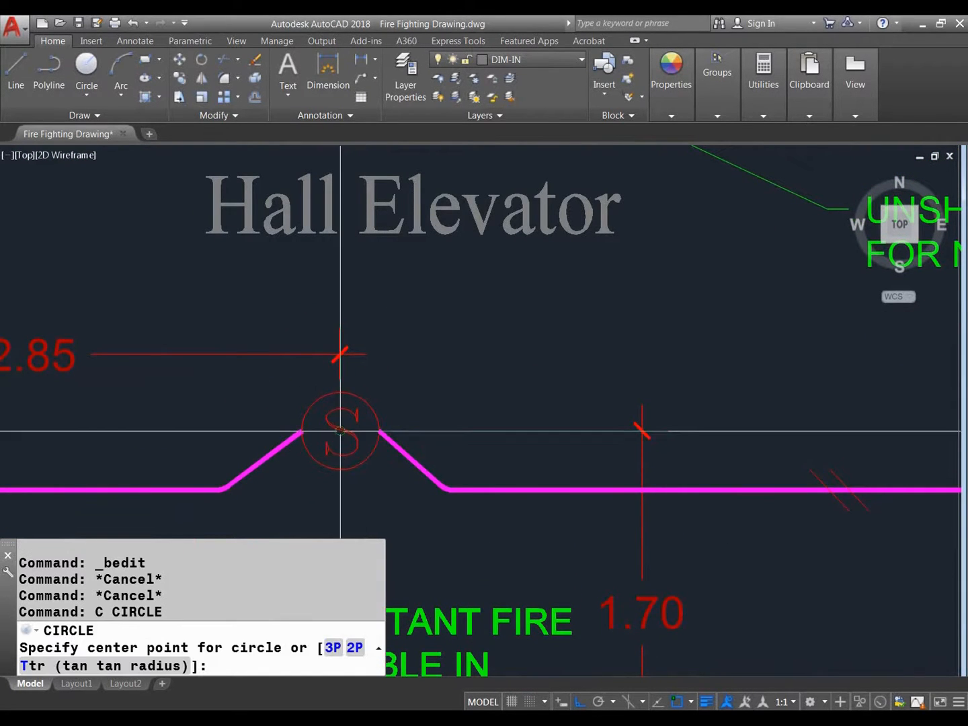
pyautogui.press('Escape')
pyautogui.press('Escape')
pyautogui.write('RC')
pyautogui.press('Return')
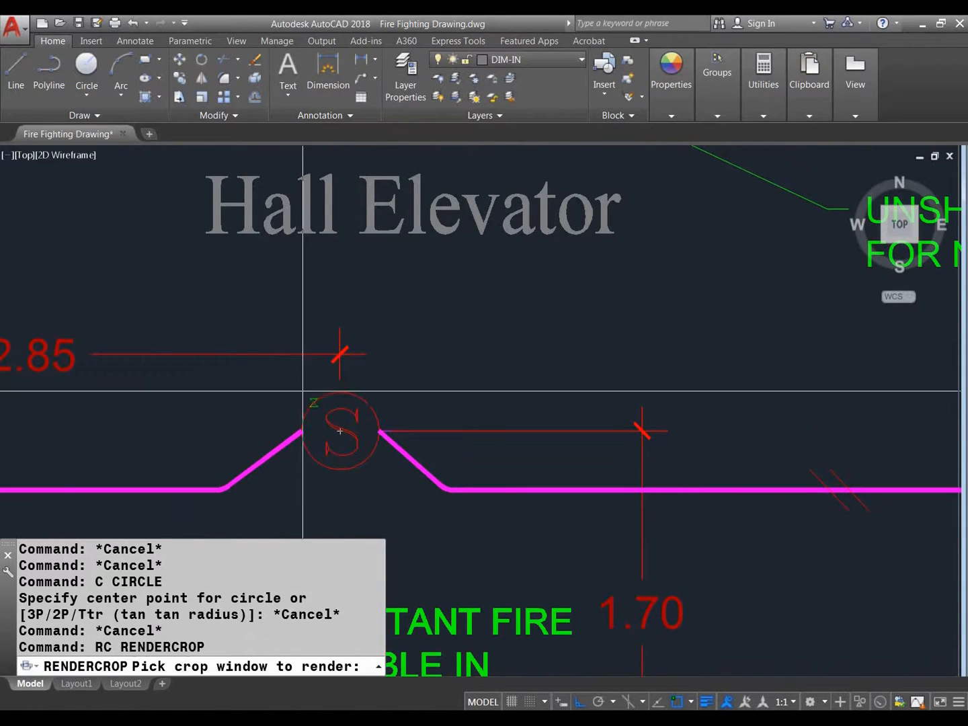
pyautogui.click(291, 386)
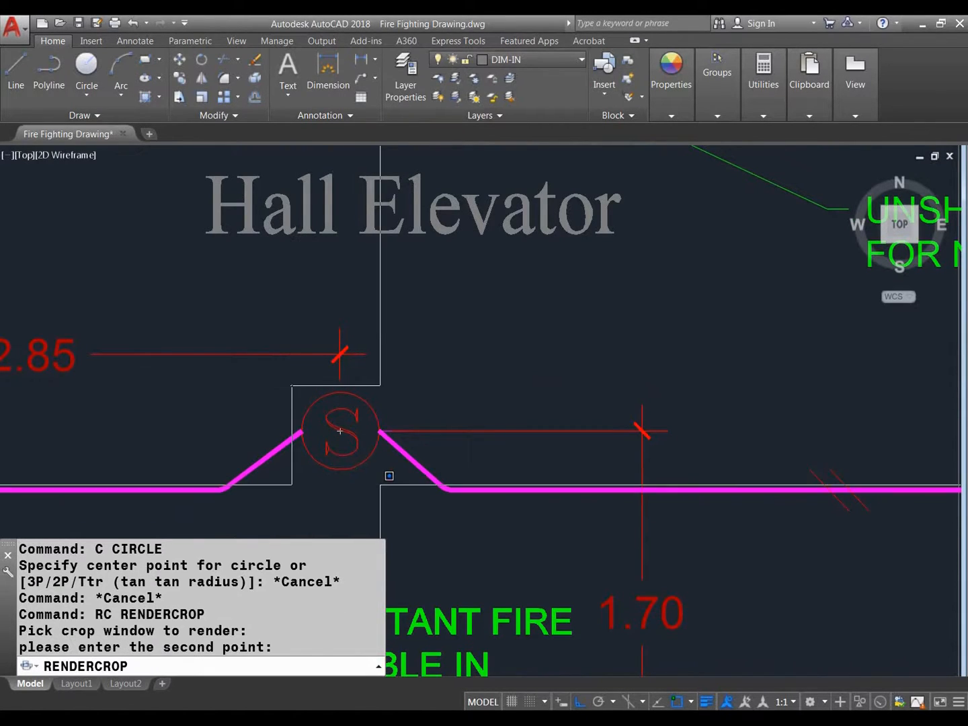
pyautogui.click(380, 477)
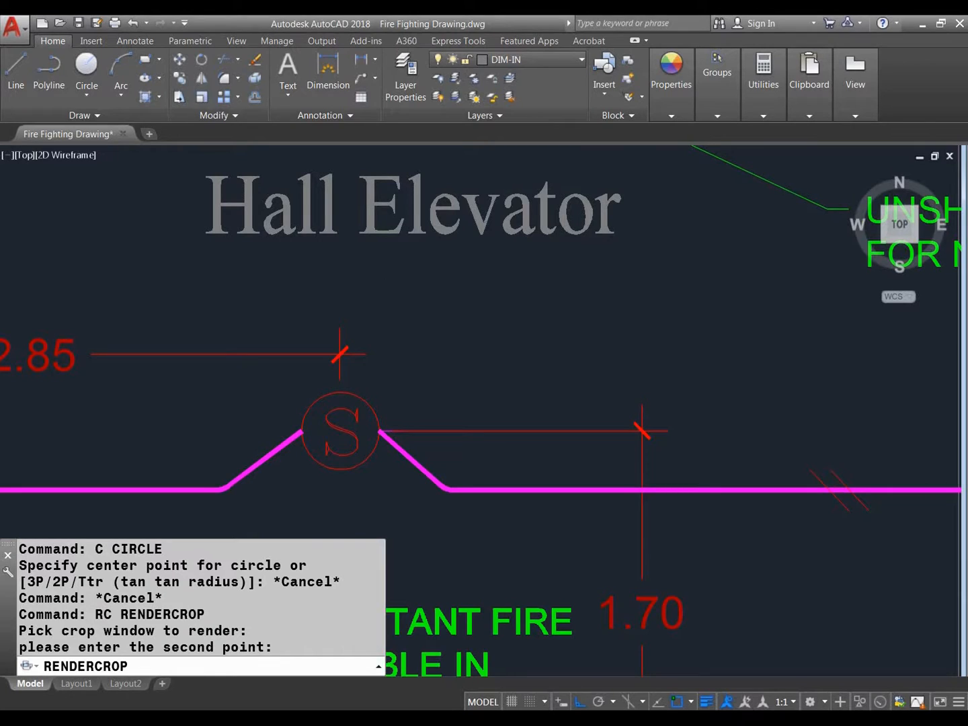
pyautogui.press('Escape')
pyautogui.press('Escape')
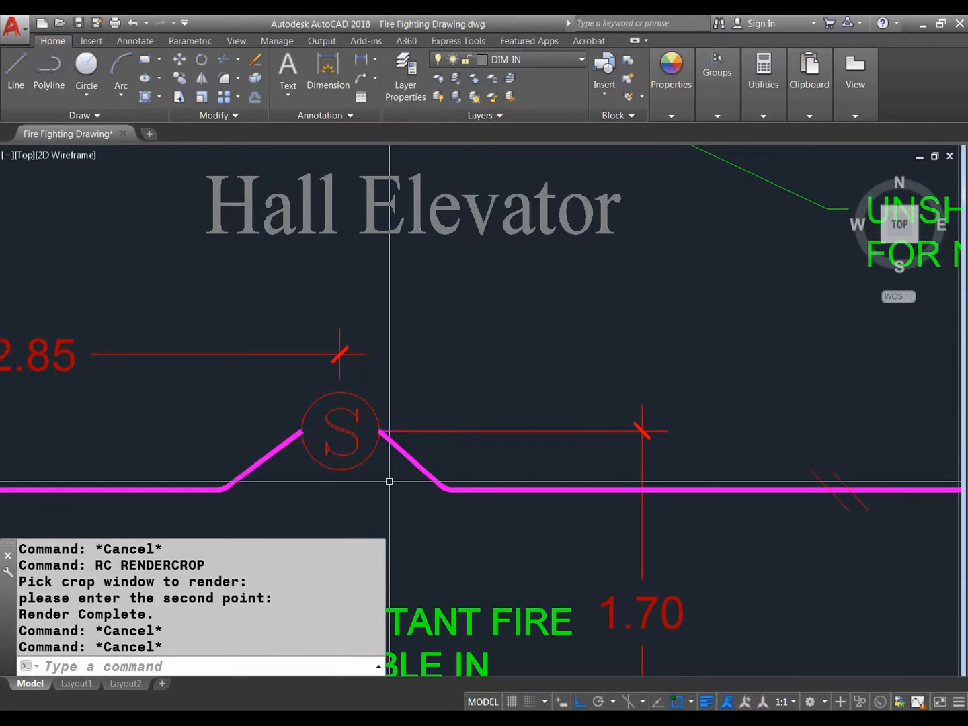
# Draw a rectangle closely around the Hall Elevator smoke detector symbol
pyautogui.write('RECT')
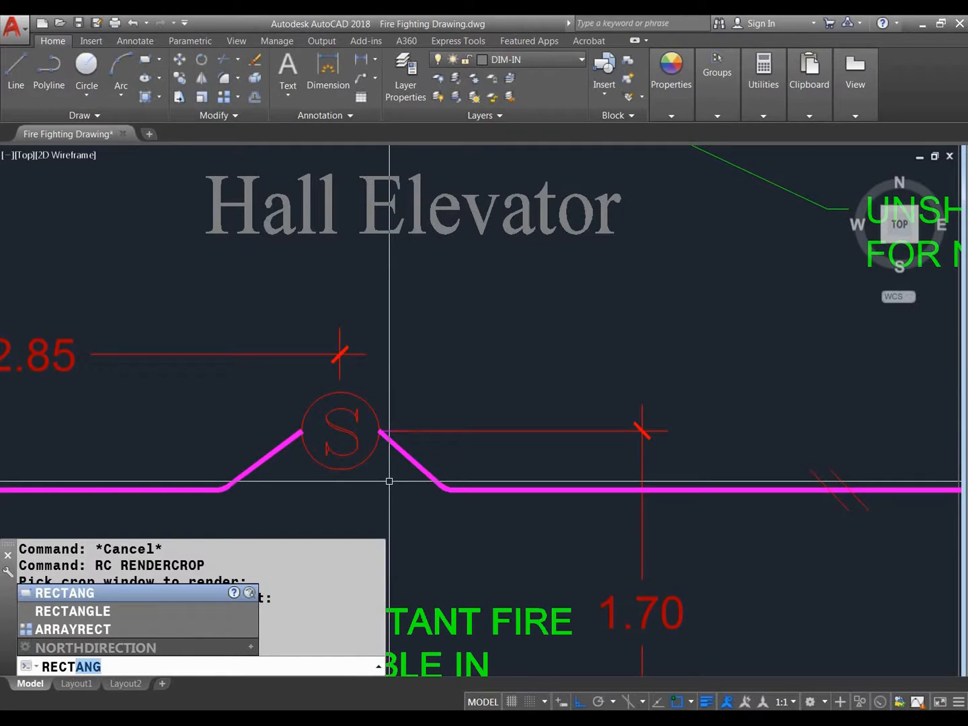
pyautogui.press('Return')
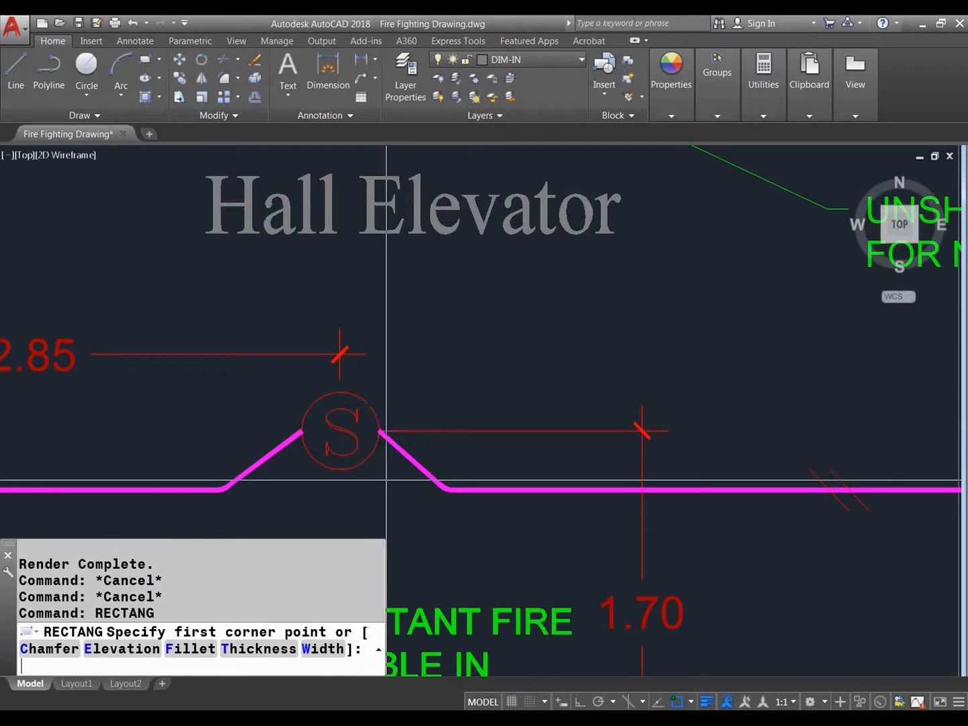
pyautogui.click(296, 389)
pyautogui.click(383, 475)
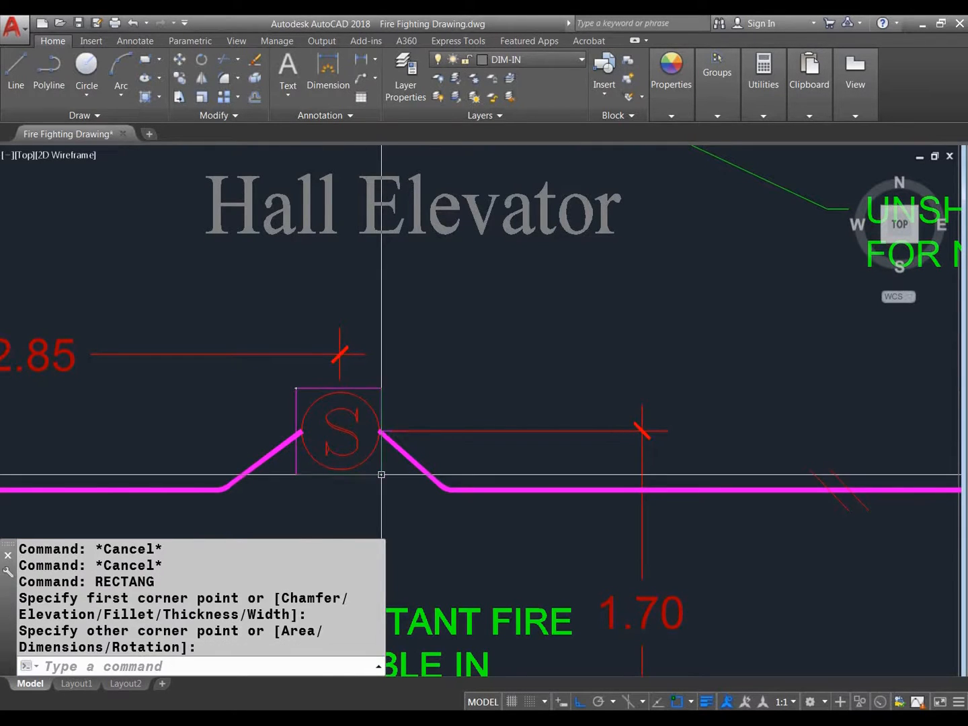
pyautogui.moveTo(385, 487); pyautogui.dragTo(387, 450, button='middle')
pyautogui.scroll(-2, 388, 449)
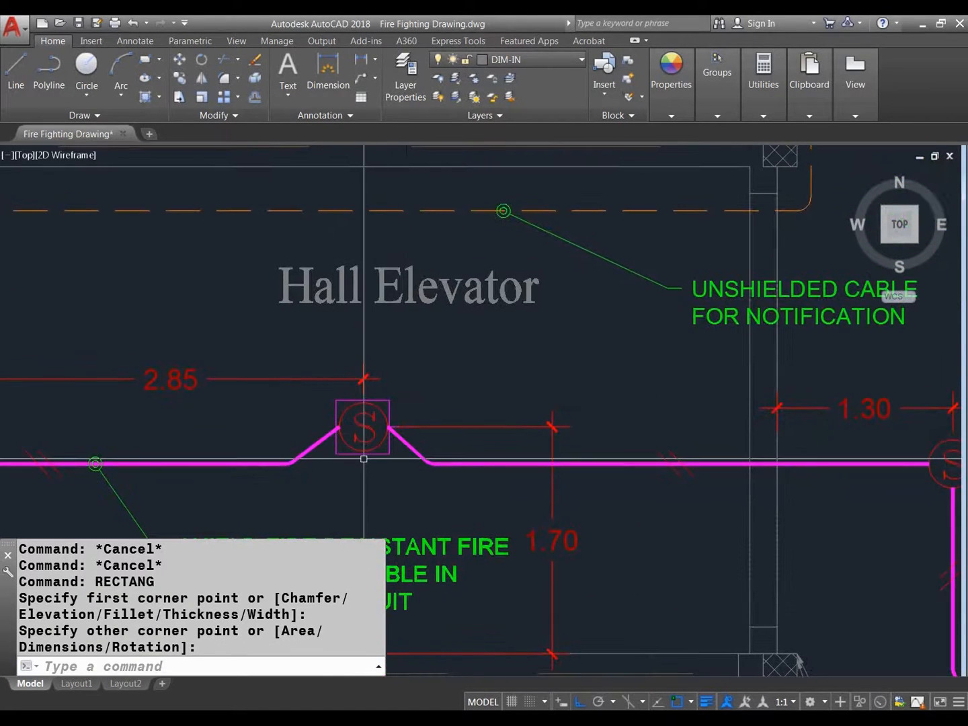
pyautogui.press('Escape')
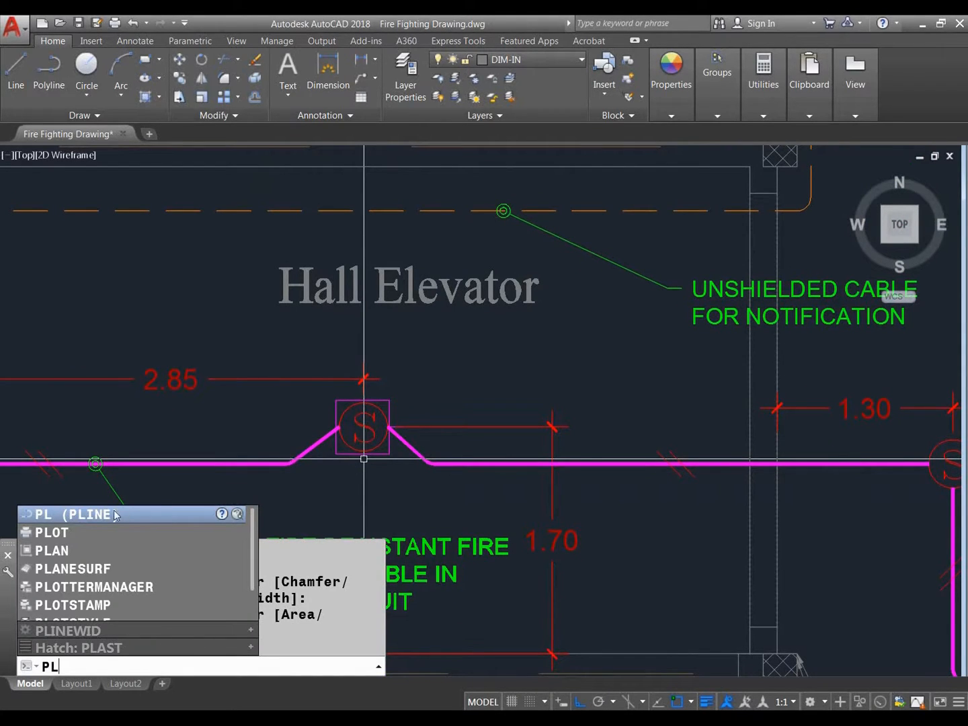
# Draw two crossing diagonal polylines between the opposite corners of the rectangle around the Hall Elevator smoke detector
pyautogui.press('Return')
pyautogui.click(350, 461)
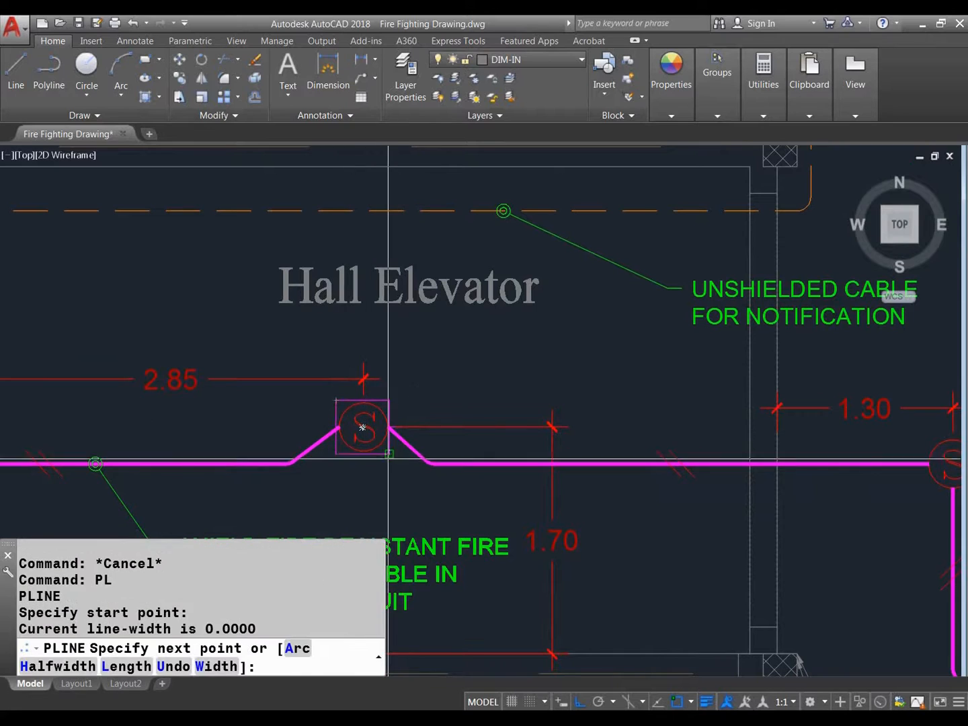
pyautogui.press('Escape')
pyautogui.press('Return')
pyautogui.click(385, 461)
pyautogui.click(389, 431)
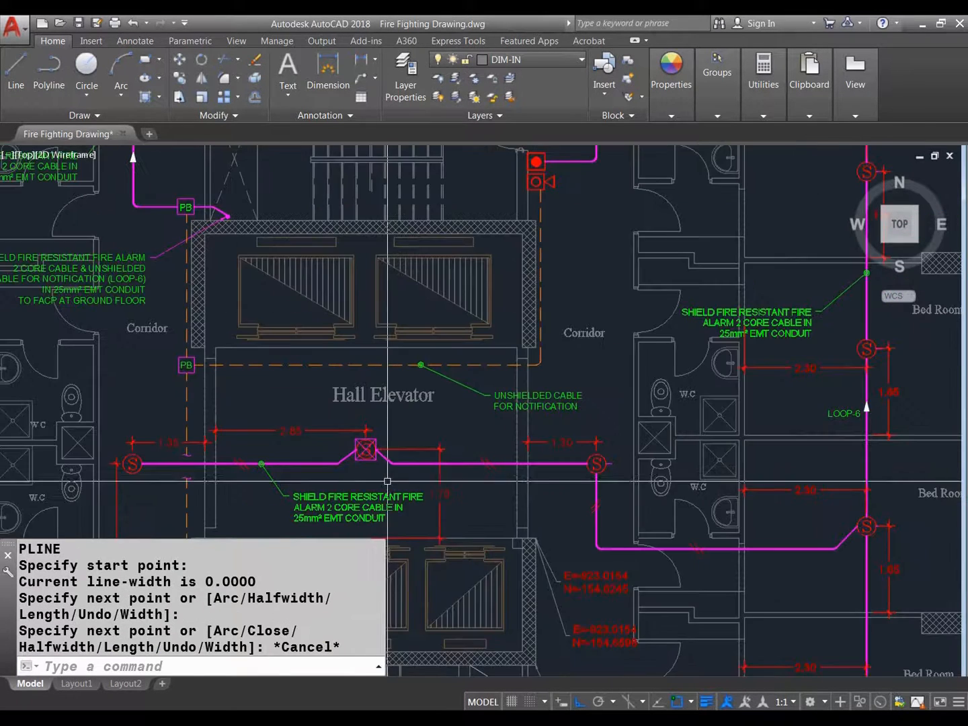
pyautogui.moveTo(387, 482); pyautogui.dragTo(355, 482, button='middle')
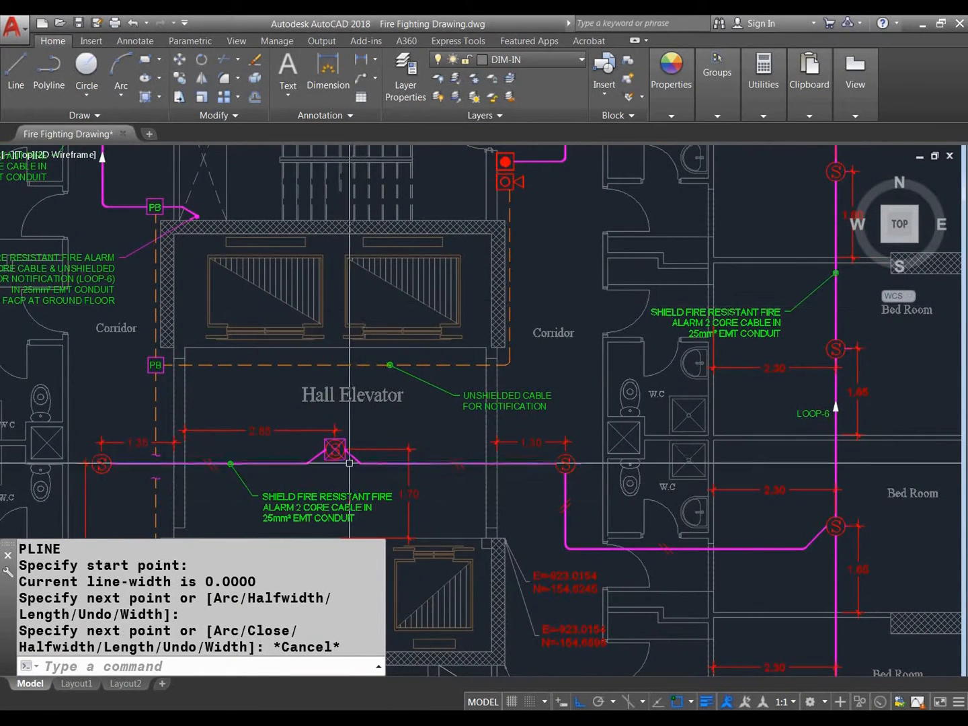
pyautogui.scroll(8, 345, 460)
pyautogui.click(323, 451)
pyautogui.press('Escape')
pyautogui.press('Escape')
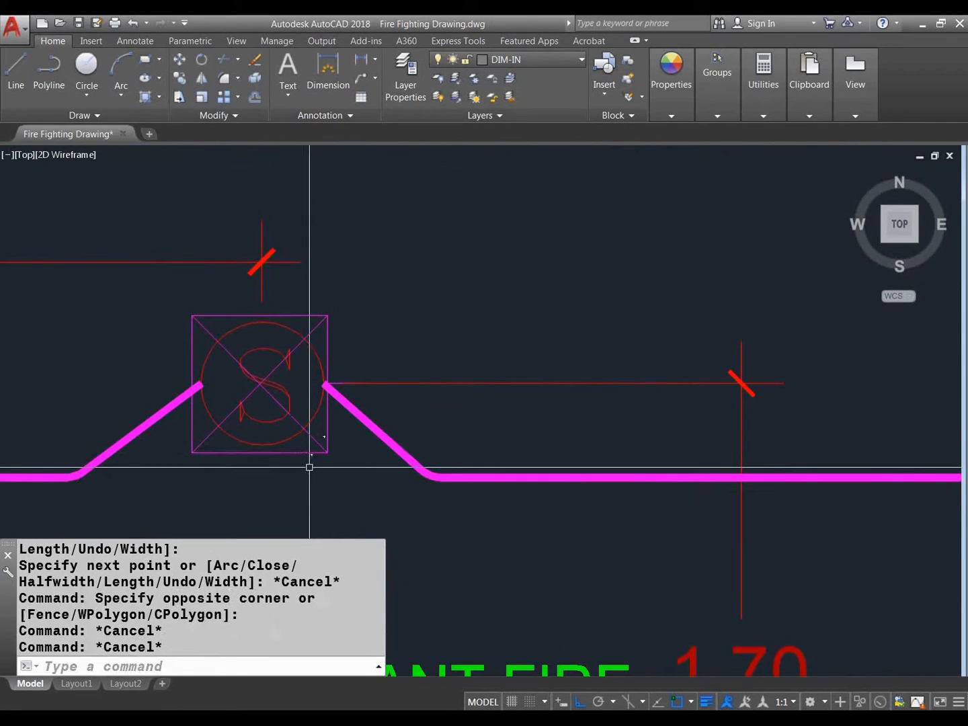
pyautogui.write('A')
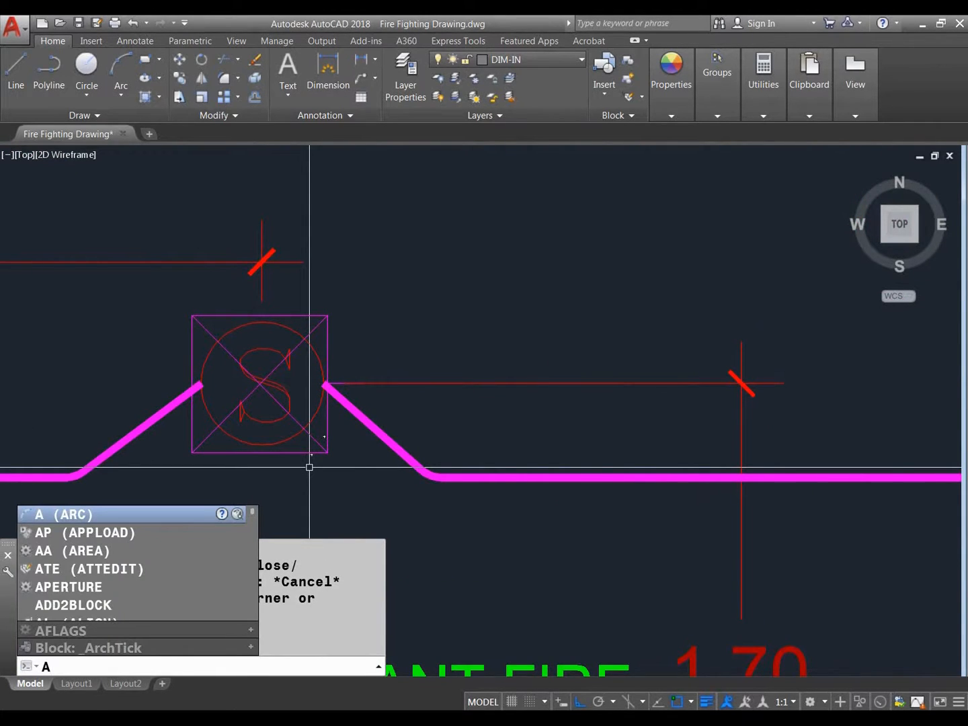
pyautogui.write('DD')
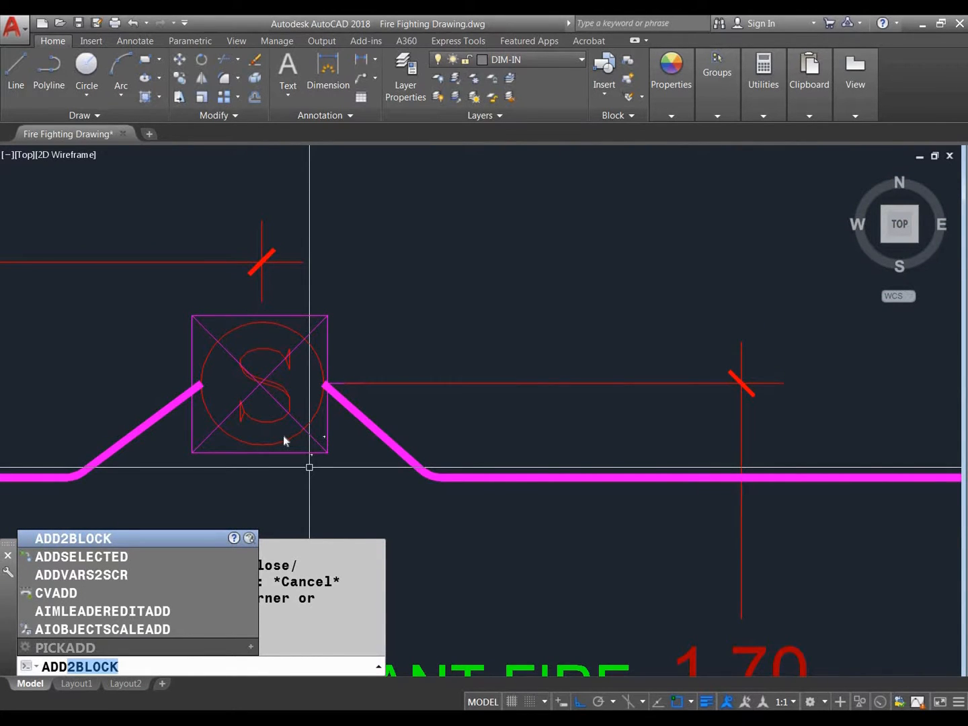
pyautogui.press('Escape')
pyautogui.click(301, 452)
pyautogui.press('Escape')
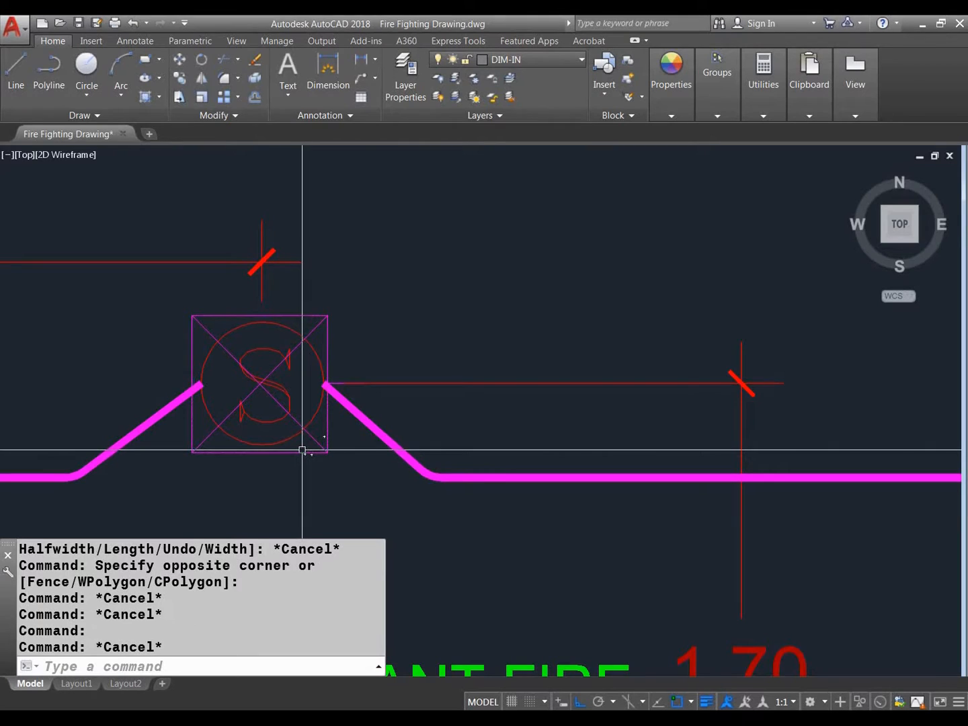
pyautogui.moveTo(303, 451)
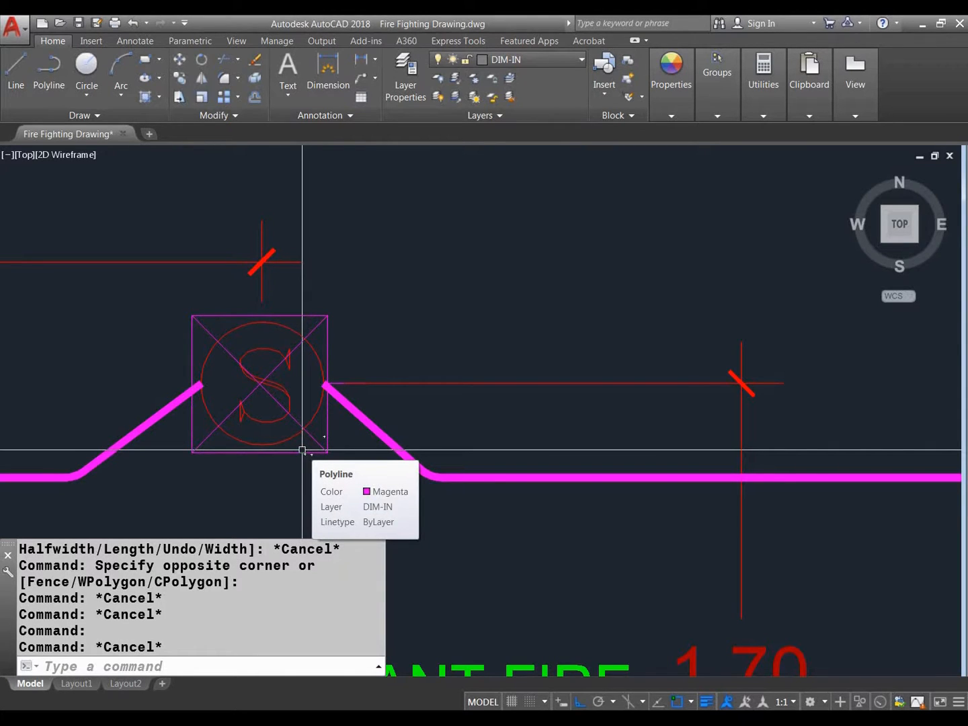
pyautogui.press('Escape')
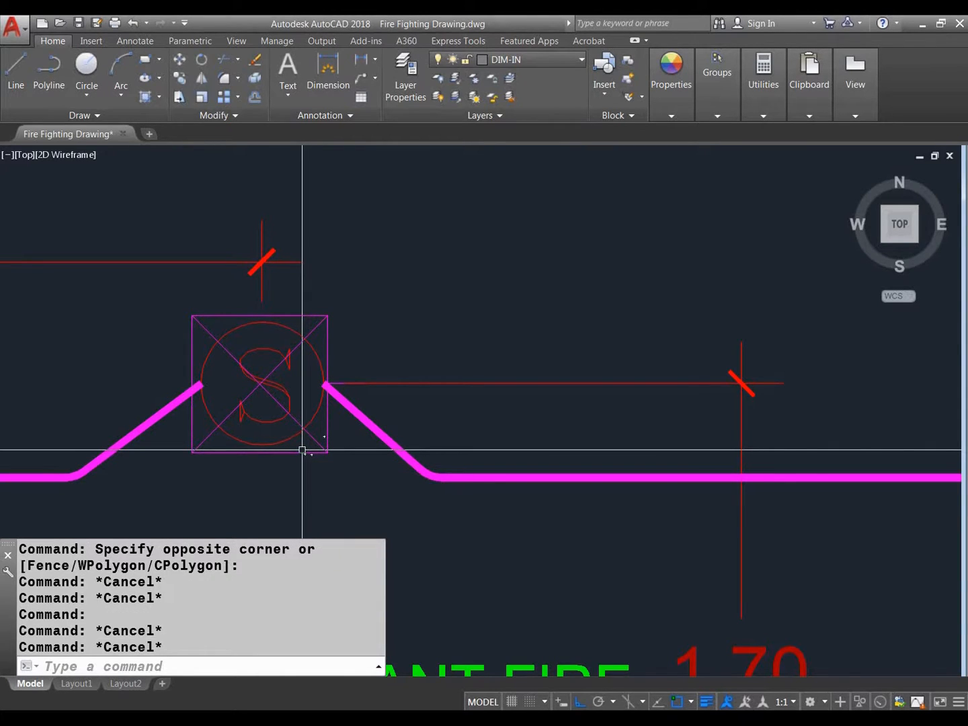
# Add the rectangle and both diagonals to the Hall Elevator smoke detector's block with the ADD2BLOCK command
pyautogui.write('ADD2BLOCK')
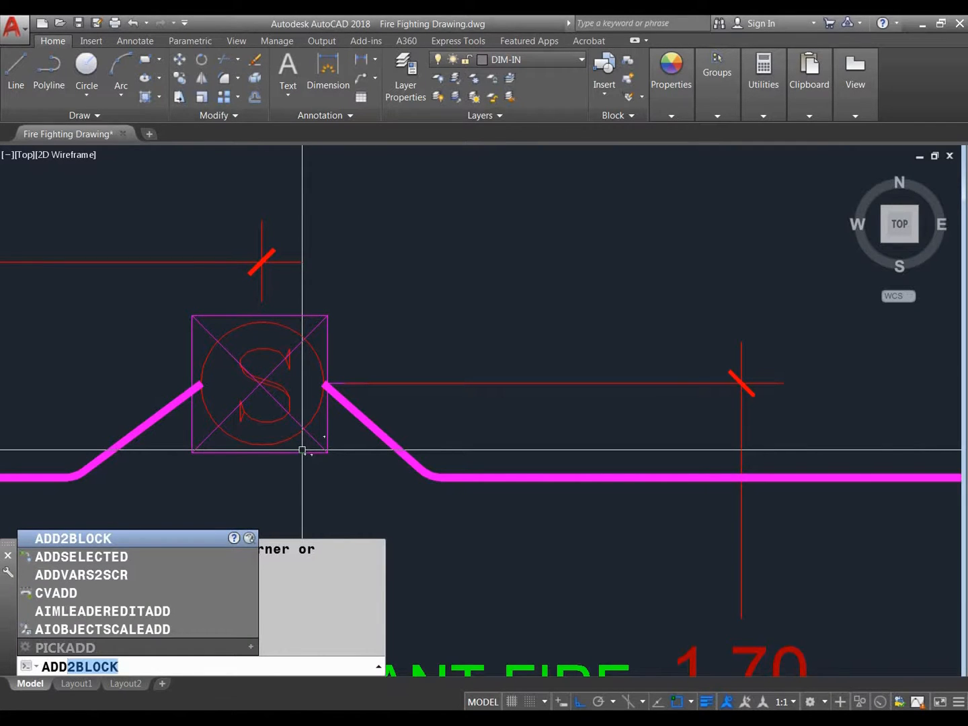
pyautogui.press('Return')
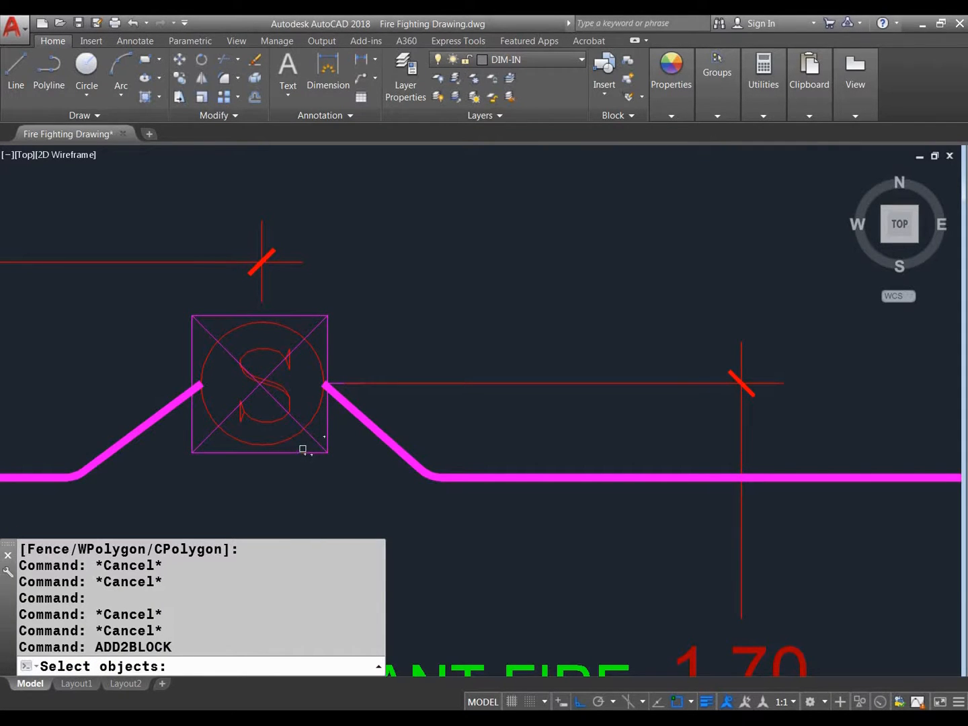
pyautogui.scroll(3, 326, 445)
pyautogui.click(351, 480)
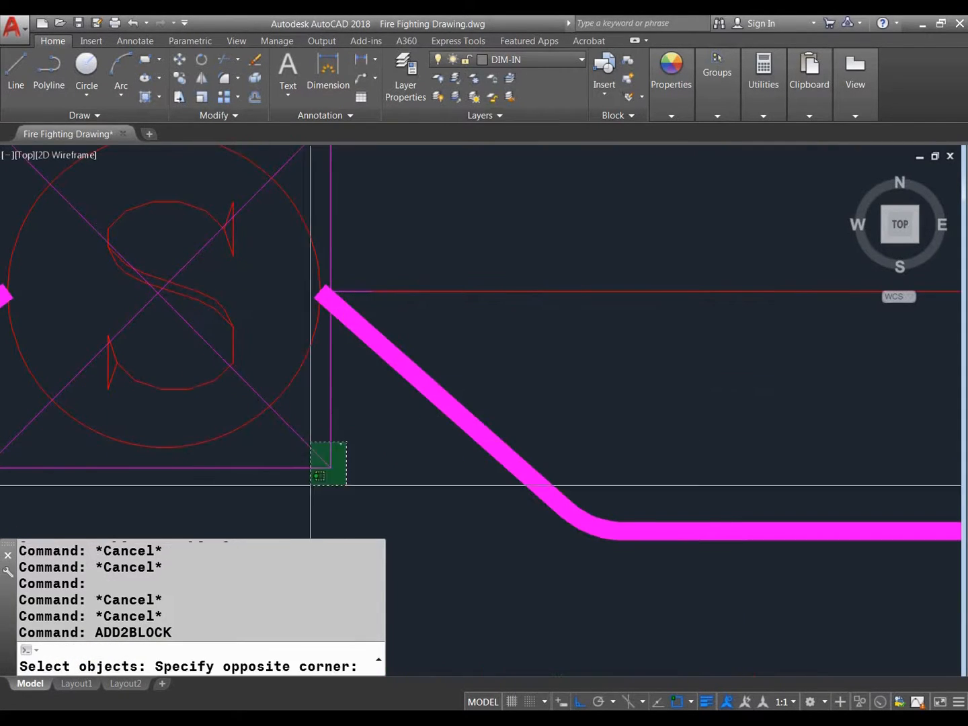
pyautogui.click(309, 443)
pyautogui.scroll(-3, 241, 462)
pyautogui.click(145, 452)
pyautogui.click(141, 465)
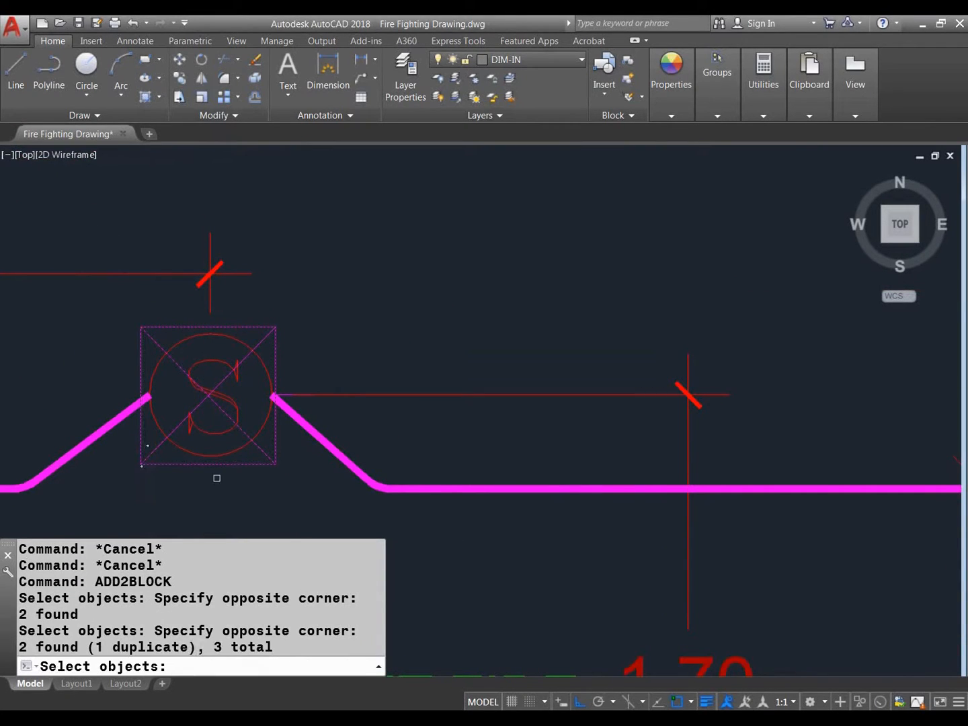
pyautogui.press('Return')
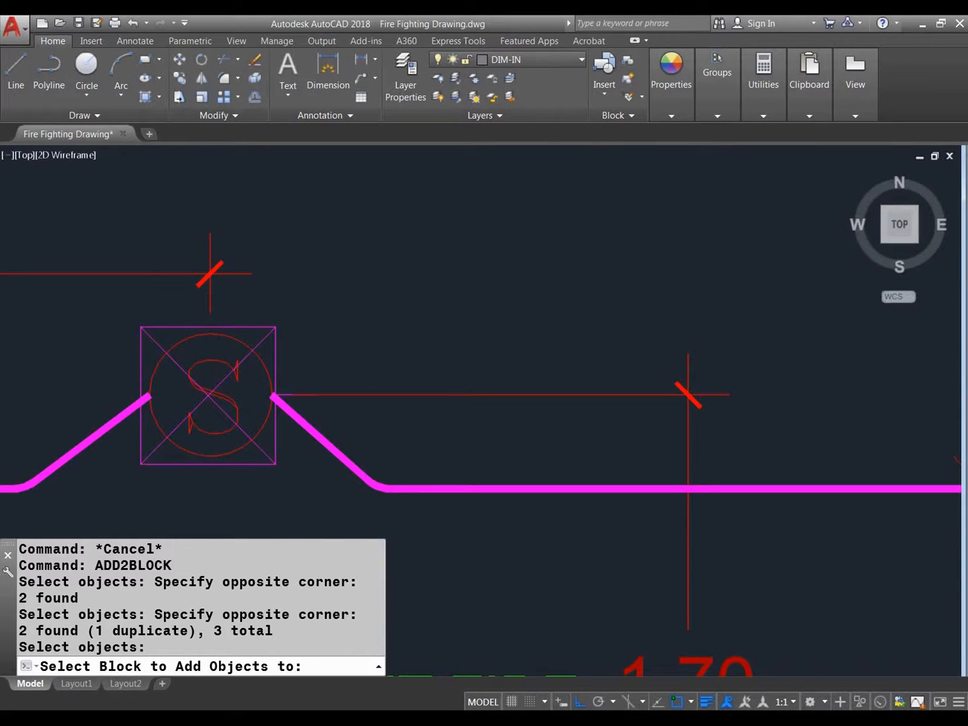
pyautogui.click(220, 467)
# Examine the smoke detectors across the different floor plans for the rectangle and diagonals added to their block
pyautogui.scroll(-10, 220, 466)
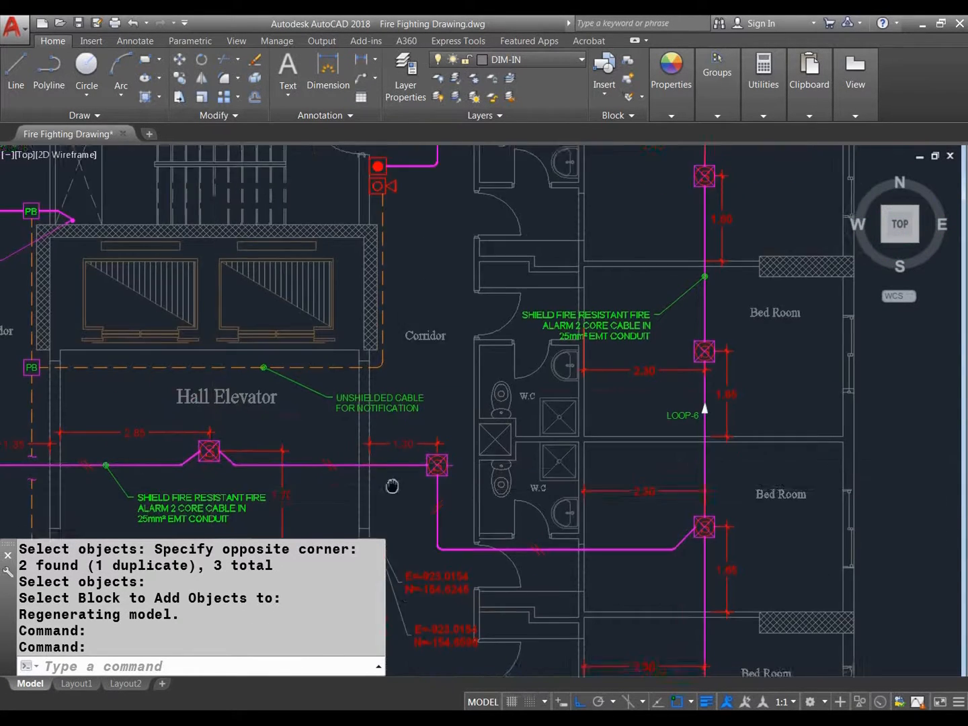
pyautogui.scroll(-6, 435, 367)
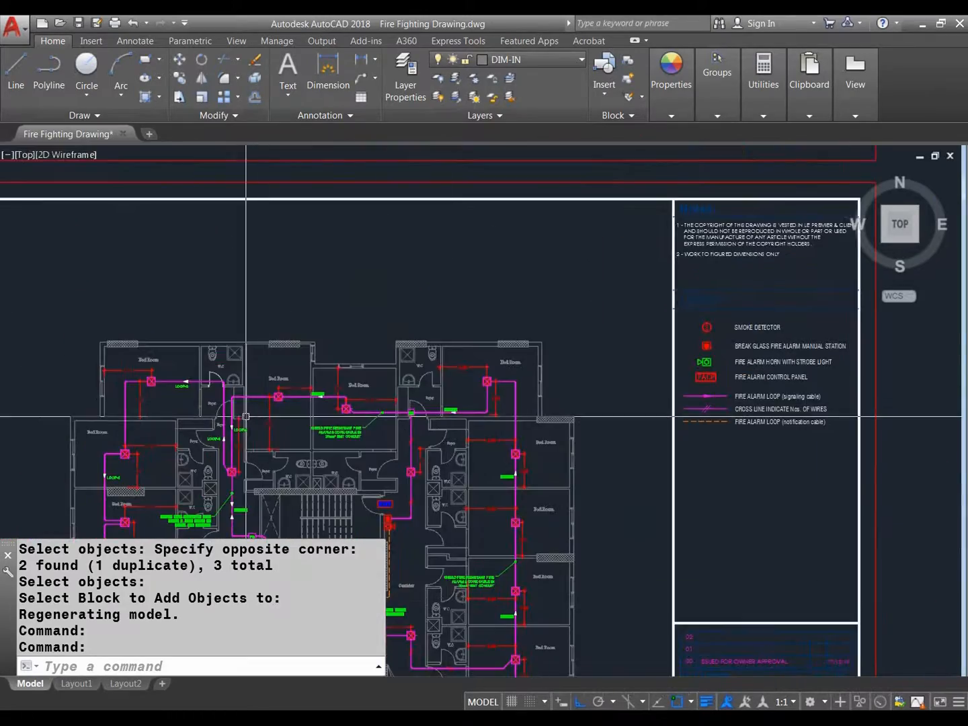
pyautogui.scroll(3, 377, 440)
pyautogui.scroll(5, 377, 440)
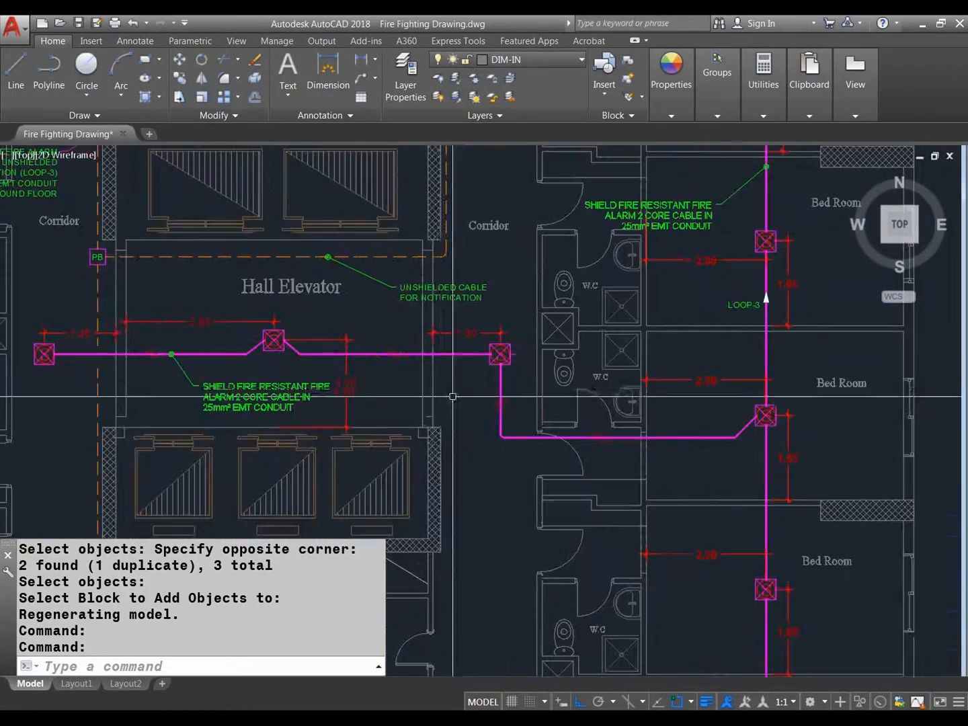
pyautogui.scroll(-5, 390, 401)
pyautogui.moveTo(416, 263); pyautogui.dragTo(409, 579, button='middle')
pyautogui.moveTo(348, 247); pyautogui.dragTo(337, 442, button='middle')
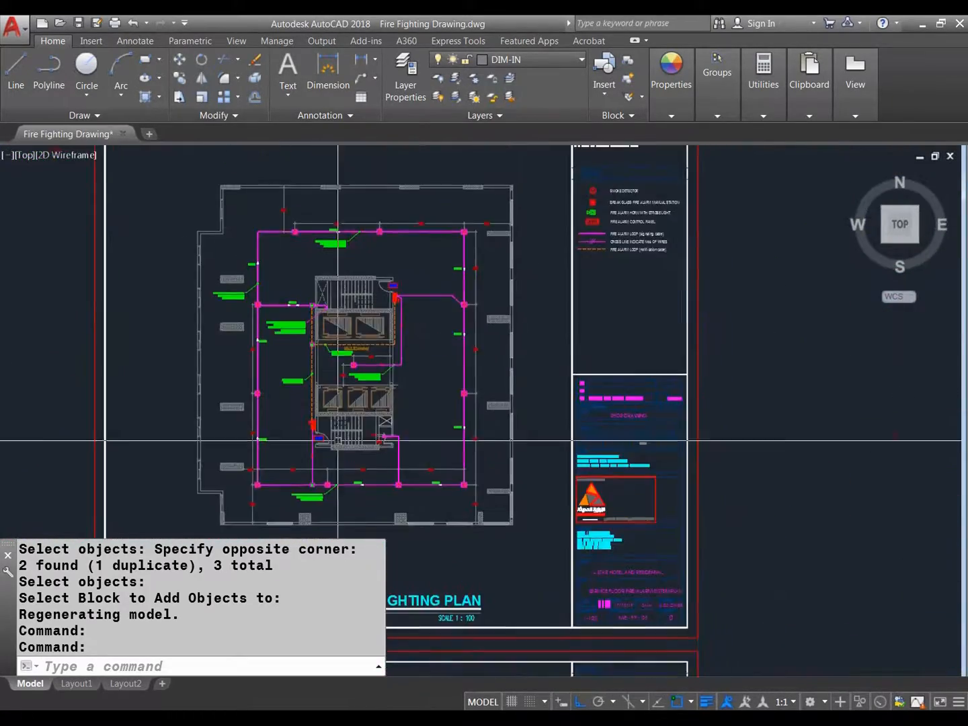
pyautogui.scroll(5, 337, 441)
pyautogui.moveTo(349, 391); pyautogui.dragTo(392, 62, button='middle')
pyautogui.scroll(-6, 344, 314)
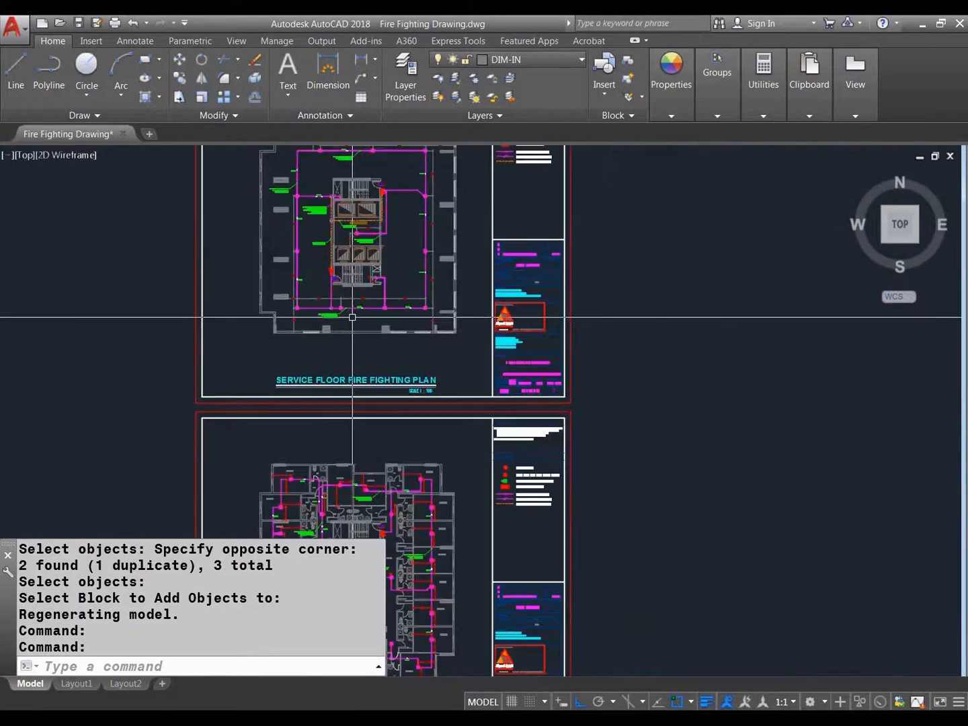
pyautogui.scroll(4, 358, 266)
pyautogui.scroll(5, 353, 293)
pyautogui.moveTo(320, 400); pyautogui.dragTo(376, 341, button='middle')
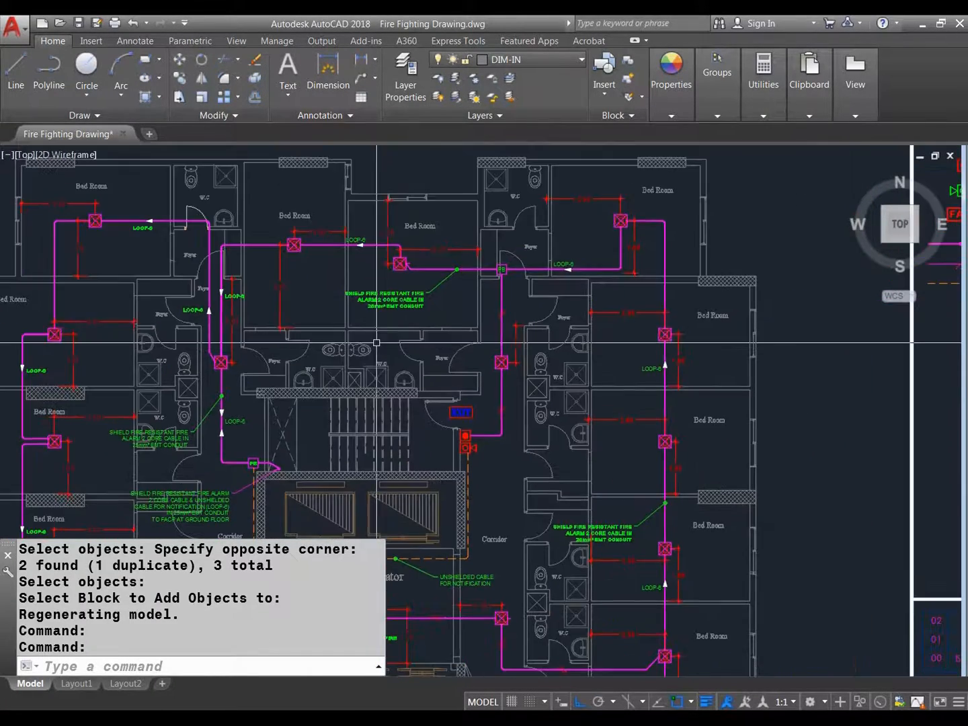
pyautogui.moveTo(318, 233); pyautogui.dragTo(323, 327, button='middle')
pyautogui.scroll(4, 321, 328)
pyautogui.moveTo(293, 391); pyautogui.dragTo(308, 403, button='middle')
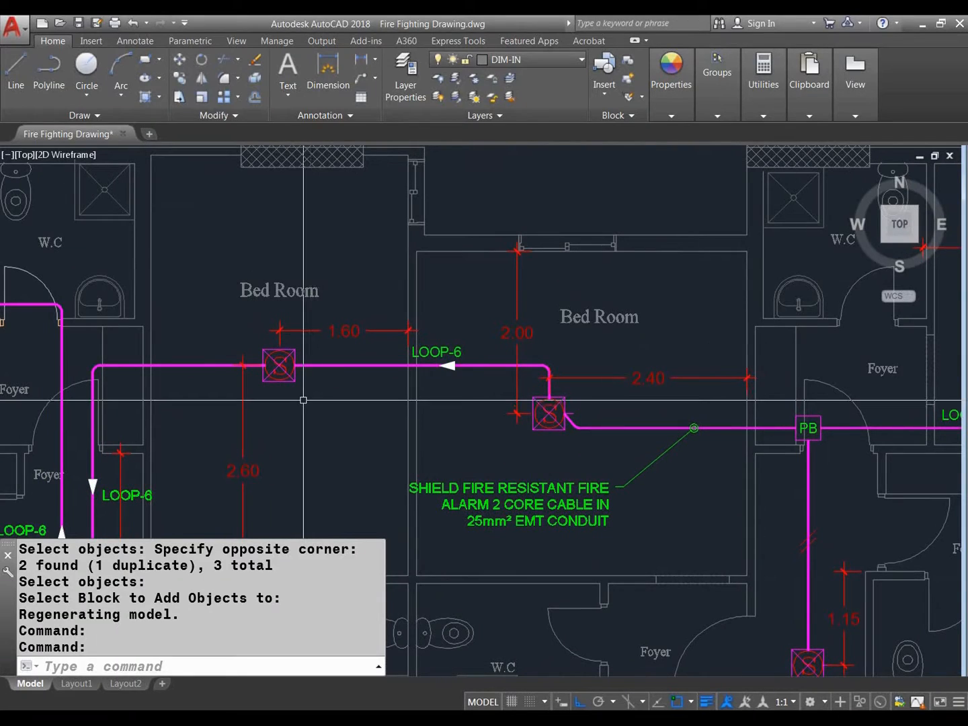
# Remove the magenta LOOP-6 cable segment between the two adjoining bedrooms' smoke detectors with the REMOVE command
pyautogui.write('REMOVE')
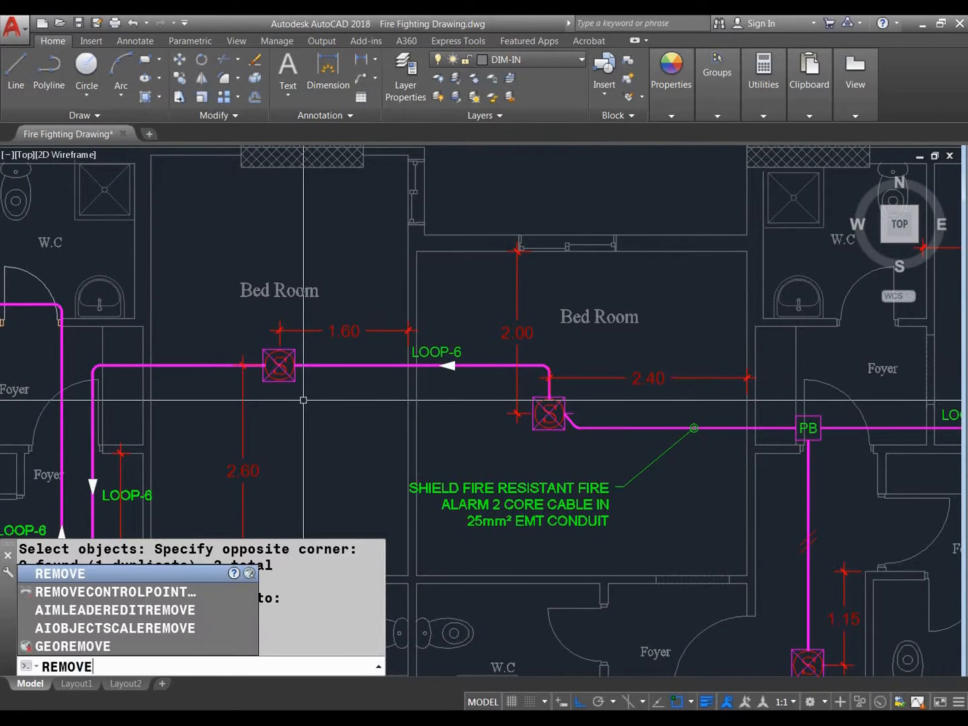
pyautogui.press('Return')
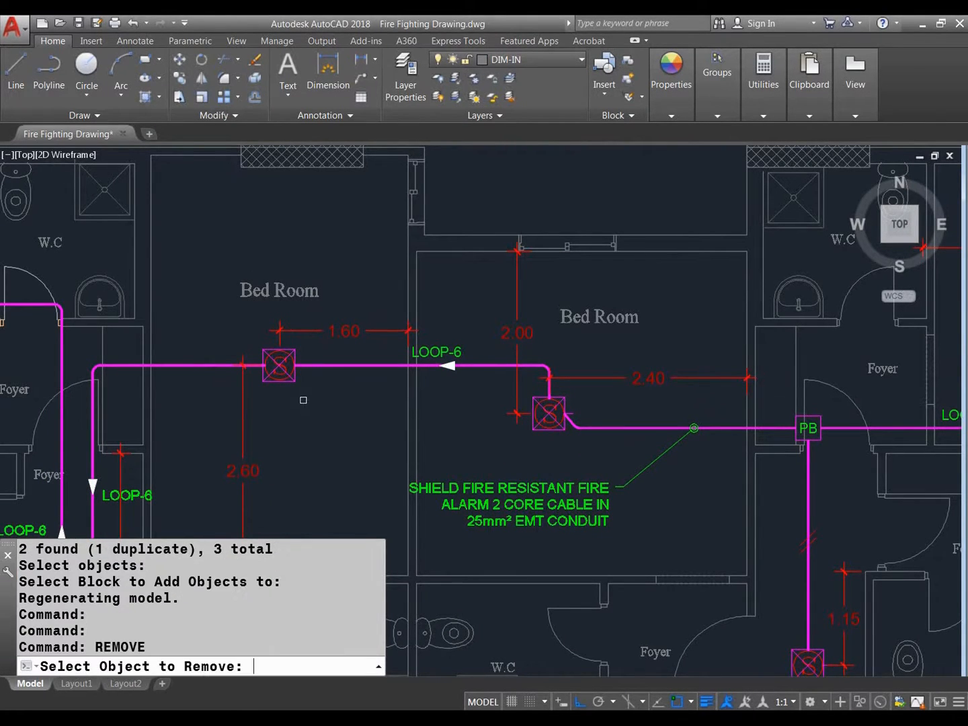
pyautogui.scroll(8, 278, 385)
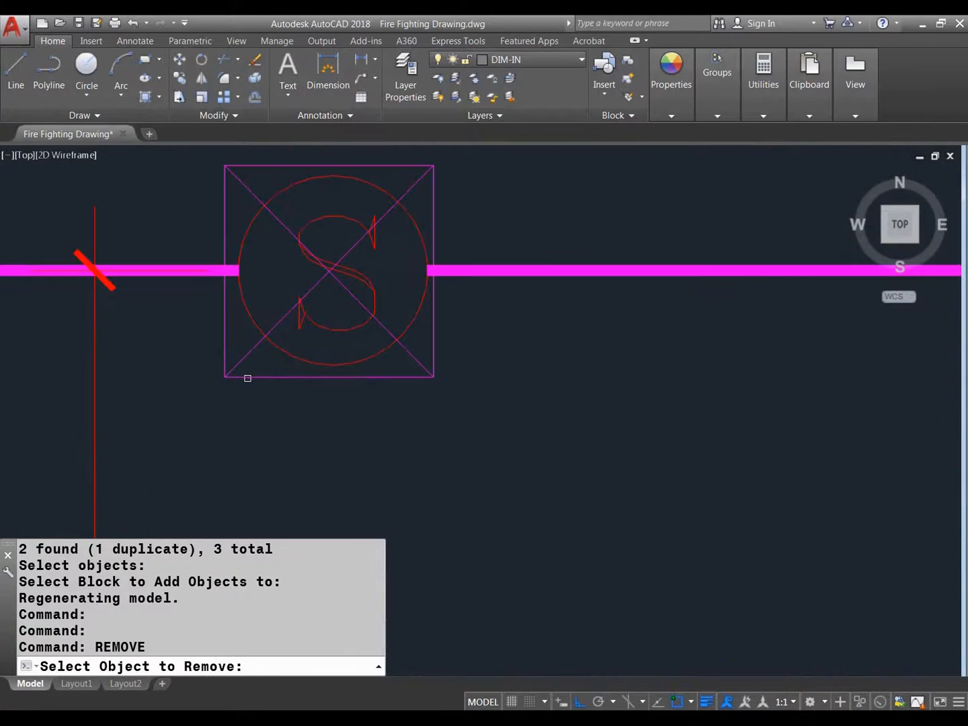
pyautogui.scroll(-6, 407, 381)
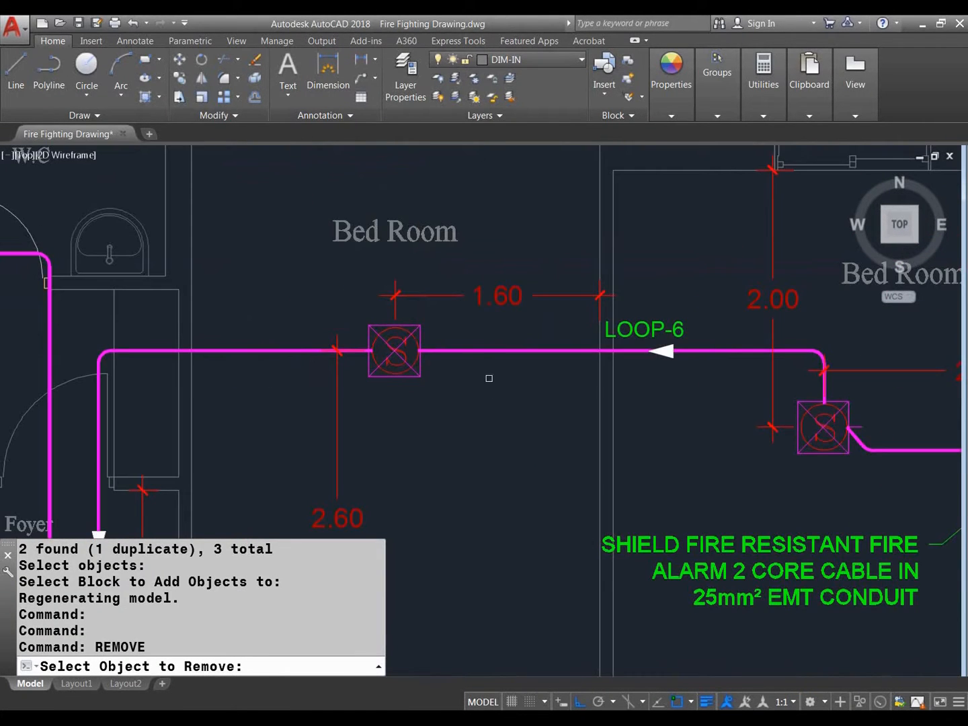
pyautogui.click(486, 351)
# Remove the diagonal rising from the lower-left corner of the bedroom smoke detector's block, end the command and check the neighbouring detector
pyautogui.moveTo(466, 391); pyautogui.dragTo(474, 394, button='middle')
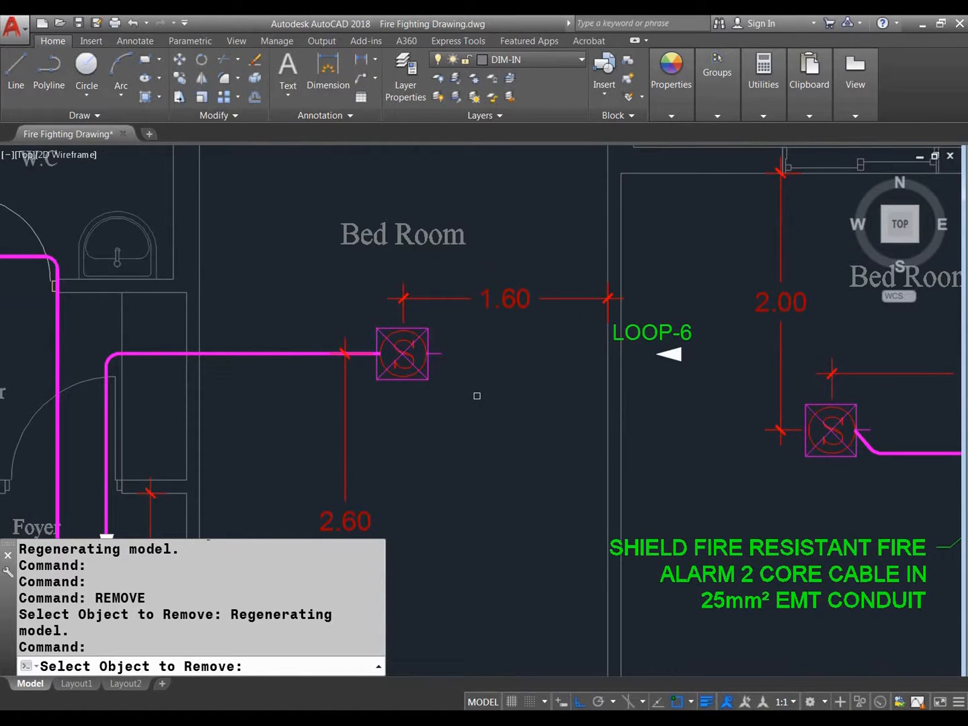
pyautogui.moveTo(454, 399); pyautogui.dragTo(459, 402, button='middle')
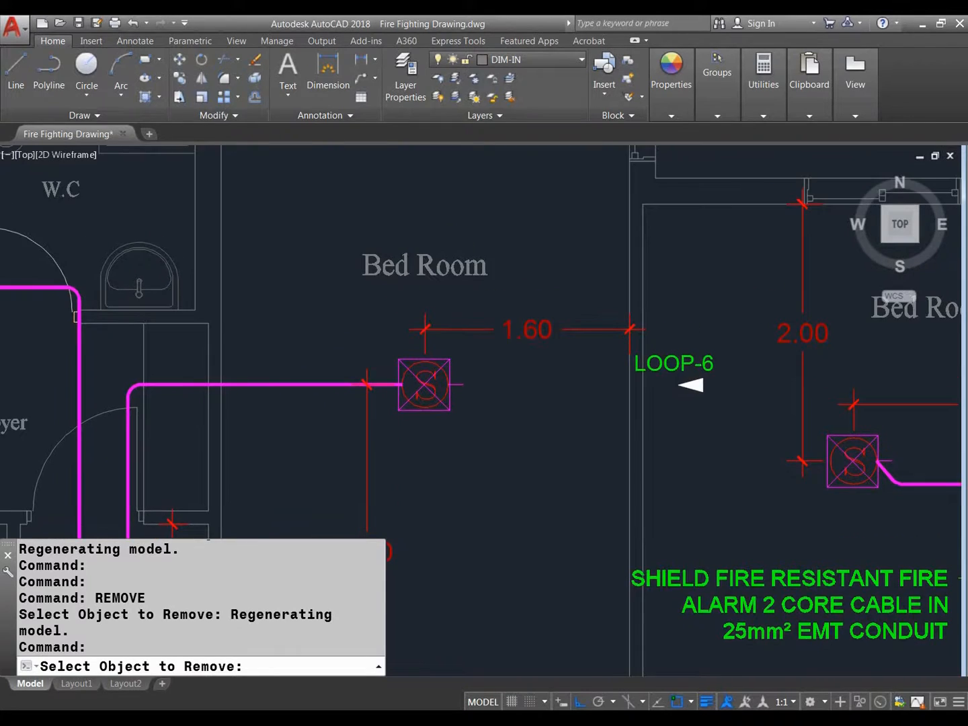
pyautogui.scroll(4, 414, 403)
pyautogui.moveTo(414, 414); pyautogui.dragTo(420, 427, button='middle')
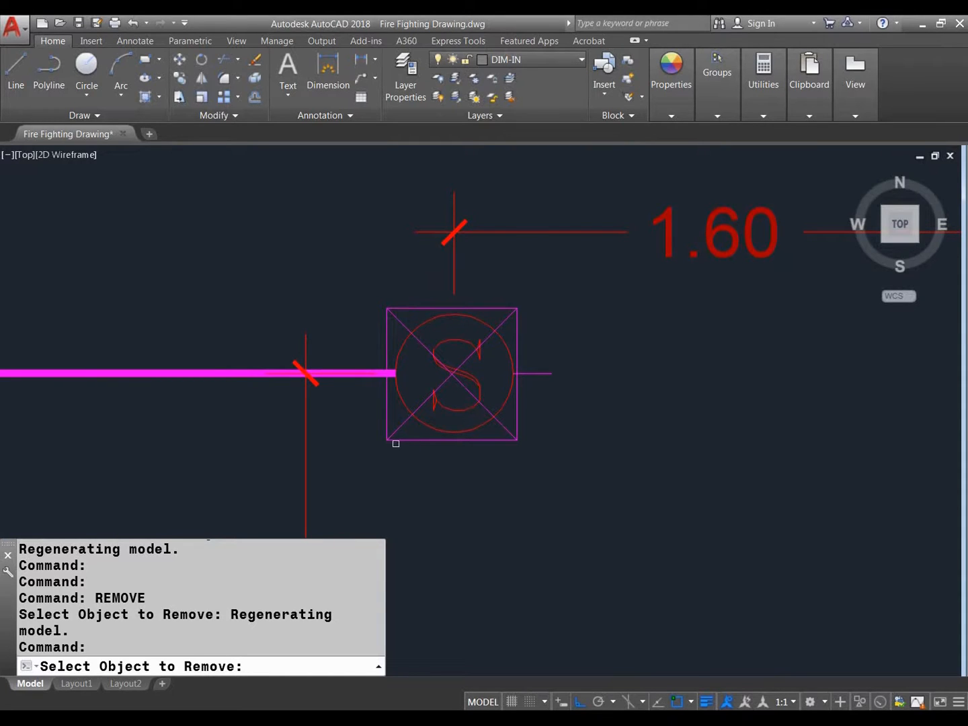
pyautogui.click(397, 429)
pyautogui.press('Escape')
pyautogui.press('Escape')
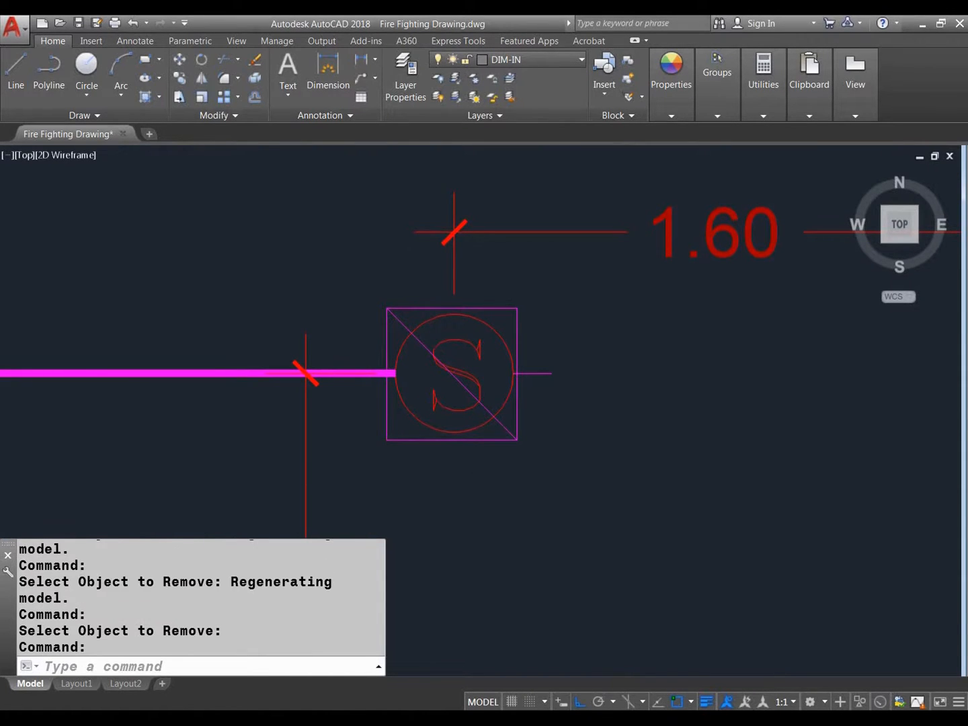
pyautogui.scroll(-2, 440, 441)
pyautogui.scroll(-6, 475, 445)
pyautogui.moveTo(661, 480); pyautogui.dragTo(577, 426, button='middle')
pyautogui.scroll(4, 577, 427)
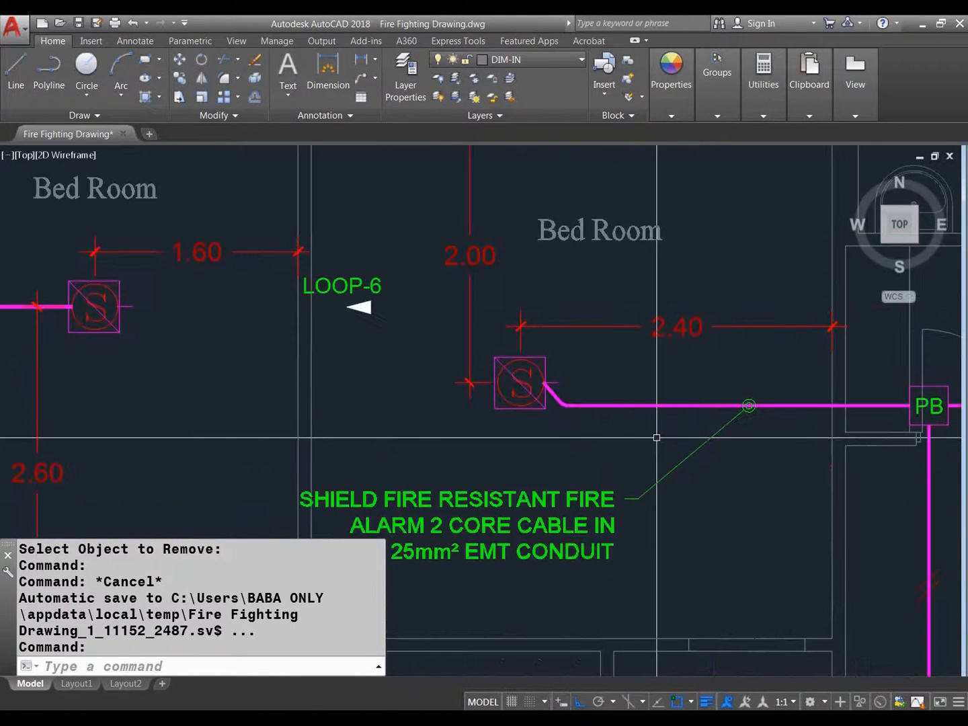
# Remove the remaining diagonal from the 1.60-dimensioned bedroom smoke detector's block with the REMOVE command and end the command
pyautogui.moveTo(656, 437); pyautogui.dragTo(716, 441, button='middle')
pyautogui.moveTo(128, 367); pyautogui.dragTo(318, 390, button='middle')
pyautogui.press('Return')
pyautogui.scroll(5, 330, 319)
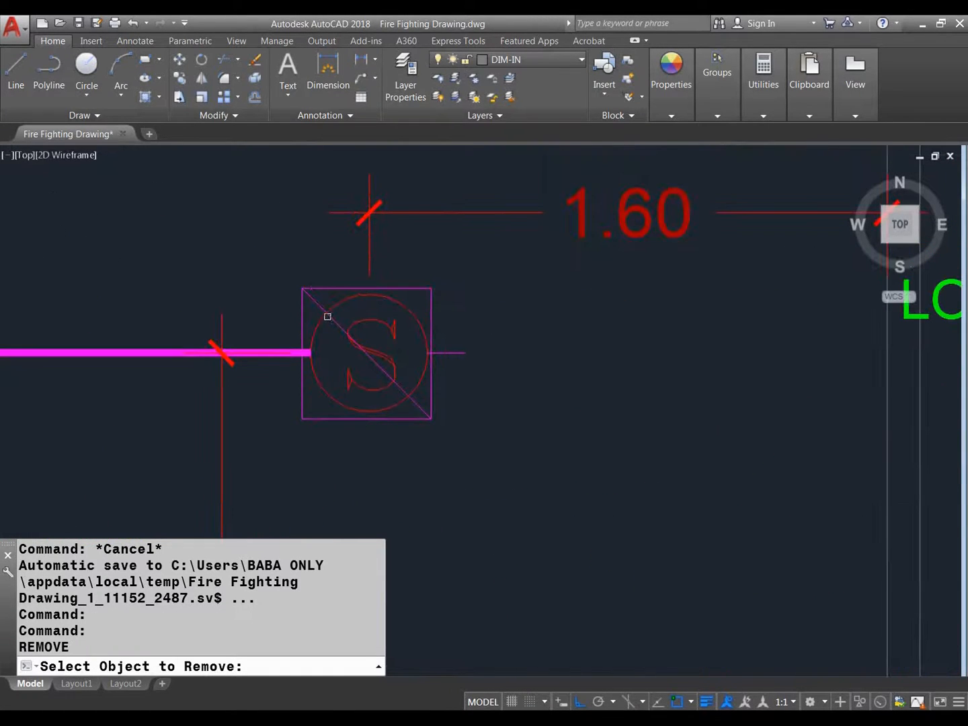
pyautogui.click(316, 303)
pyautogui.press('Escape')
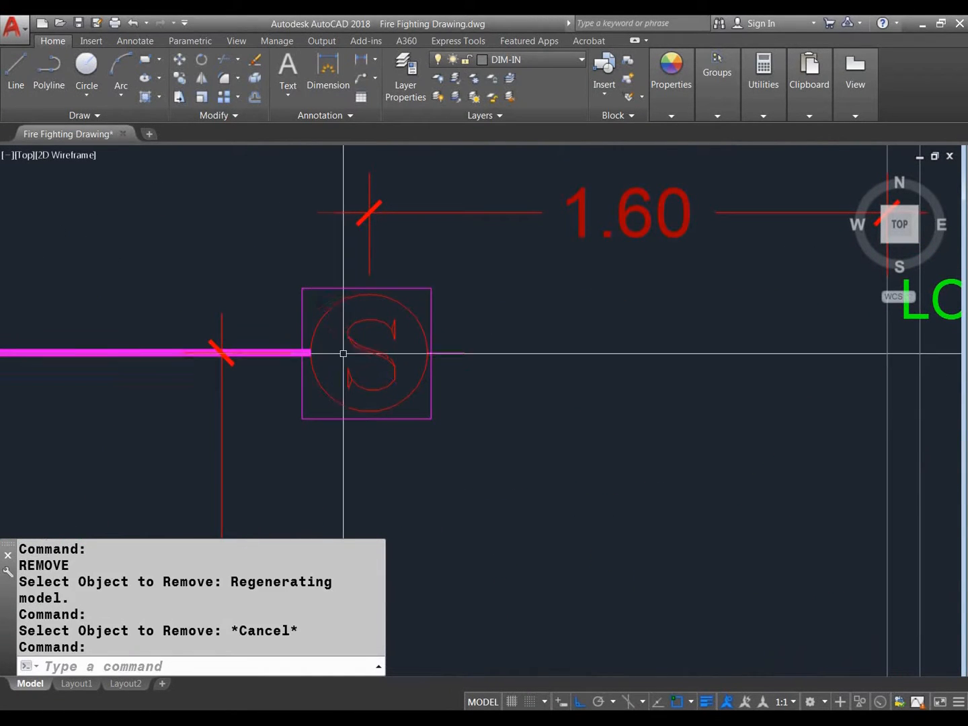
pyautogui.click(305, 302)
pyautogui.click(299, 306)
pyautogui.press('Escape')
# Inspect the adjoining bedroom's smoke detector and the surrounding detectors for the removed diagonal, briefly calling up the block for editing and cancelling
pyautogui.scroll(-5, 302, 350)
pyautogui.scroll(6, 315, 370)
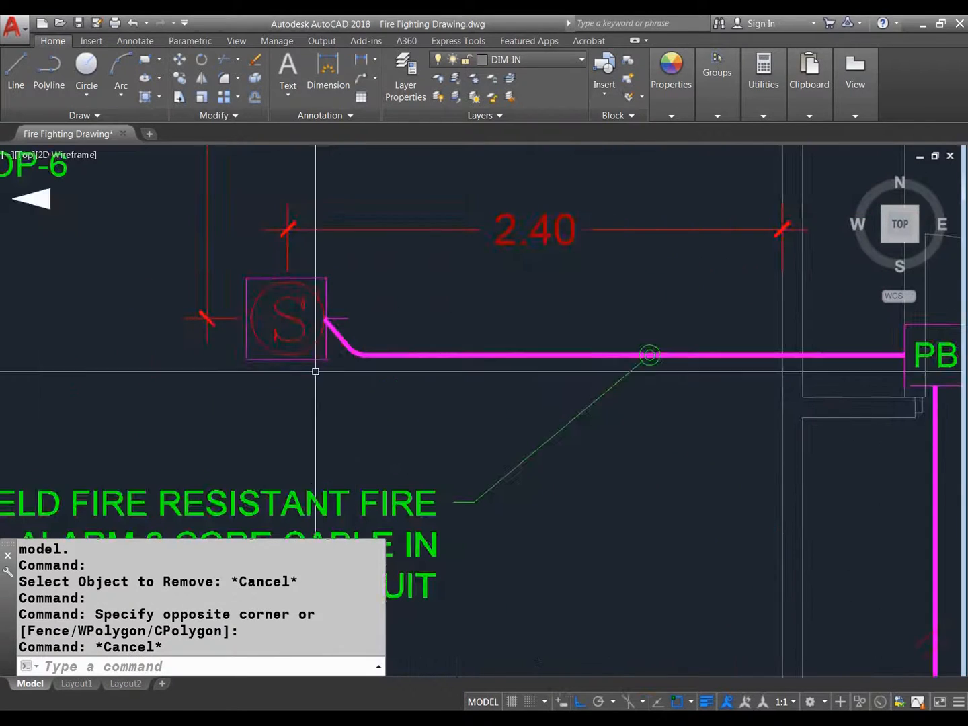
pyautogui.press('Escape')
pyautogui.press('Escape')
pyautogui.press('Escape')
pyautogui.press('Escape')
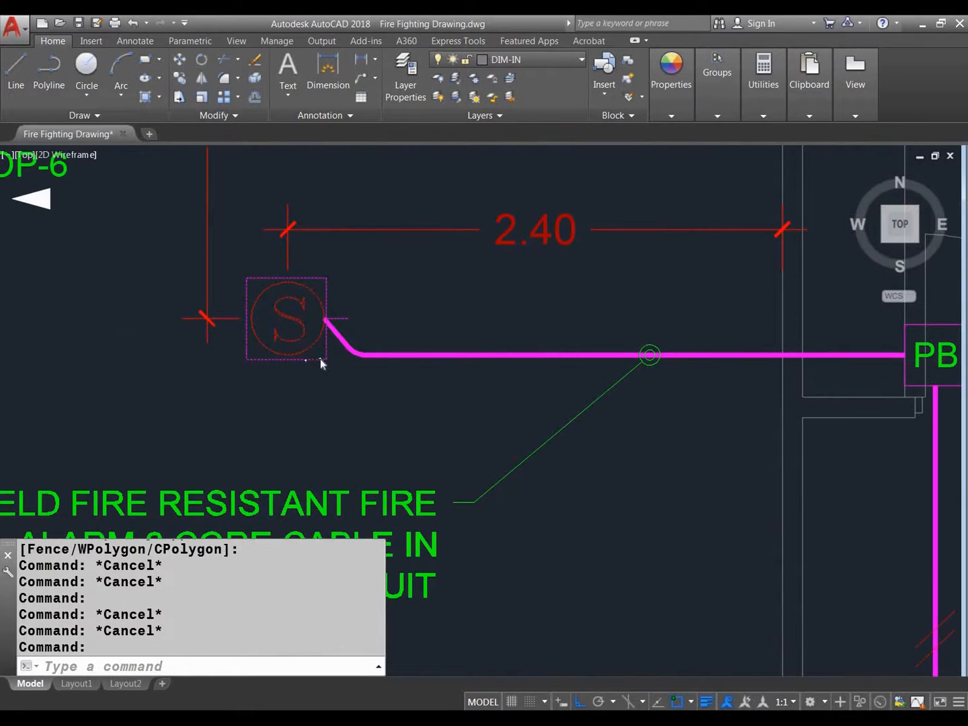
pyautogui.doubleClick(287, 319)
pyautogui.press('Escape')
pyautogui.scroll(-5, 468, 373)
pyautogui.scroll(6, 330, 356)
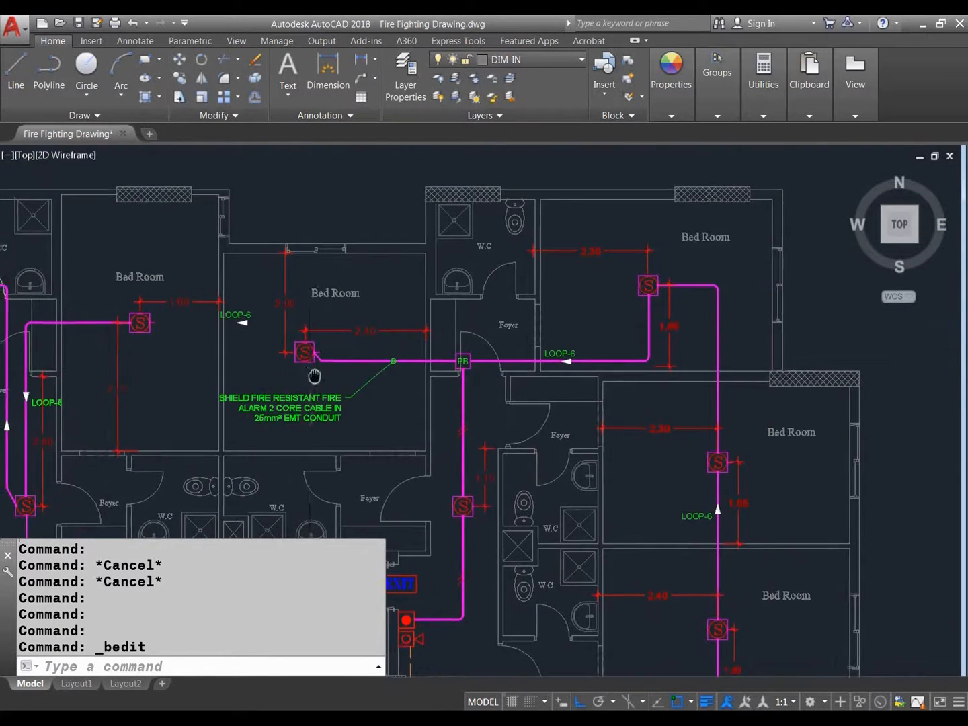
# Remove the short horizontal line sticking out of the right side of the bedroom smoke detector's block with the REMOVE command
pyautogui.press('Escape')
pyautogui.write('REMOVE')
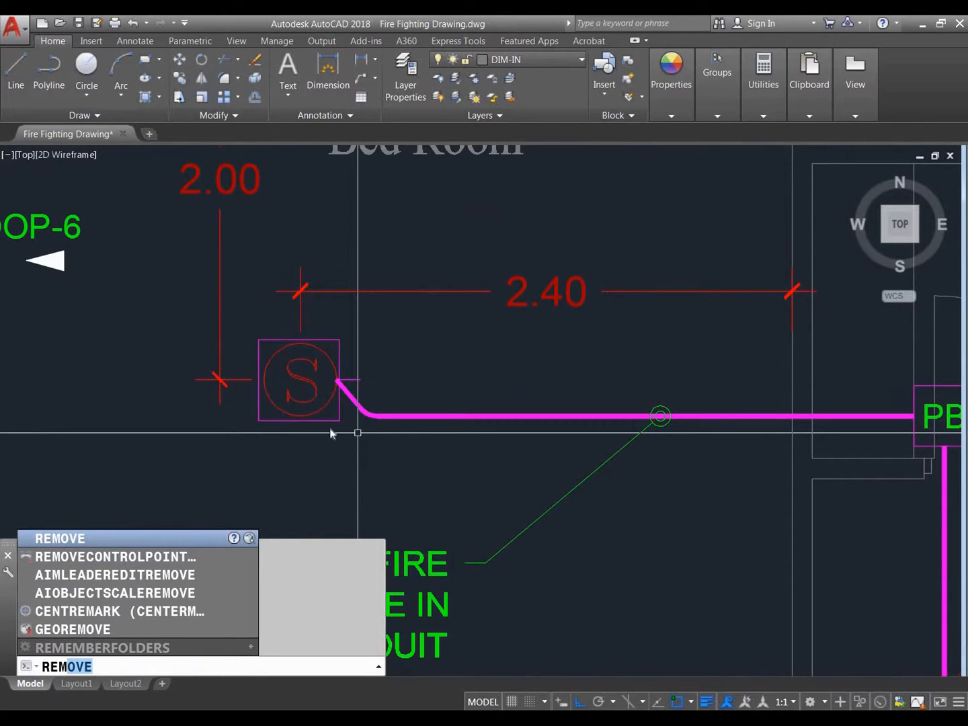
pyautogui.click(139, 538)
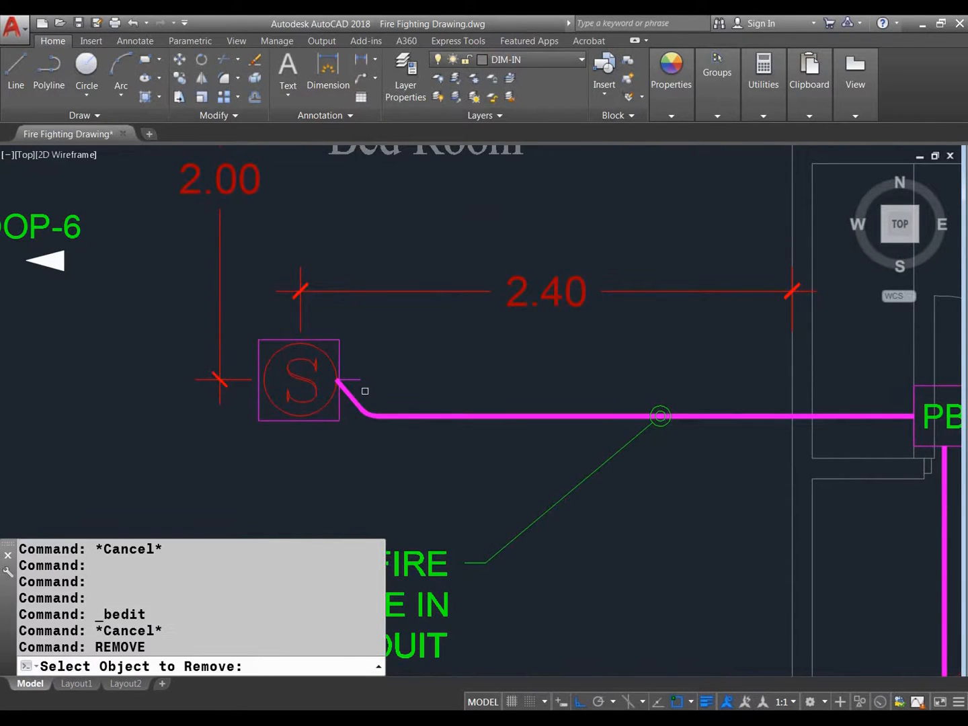
pyautogui.press('Return')
pyautogui.press('Return')
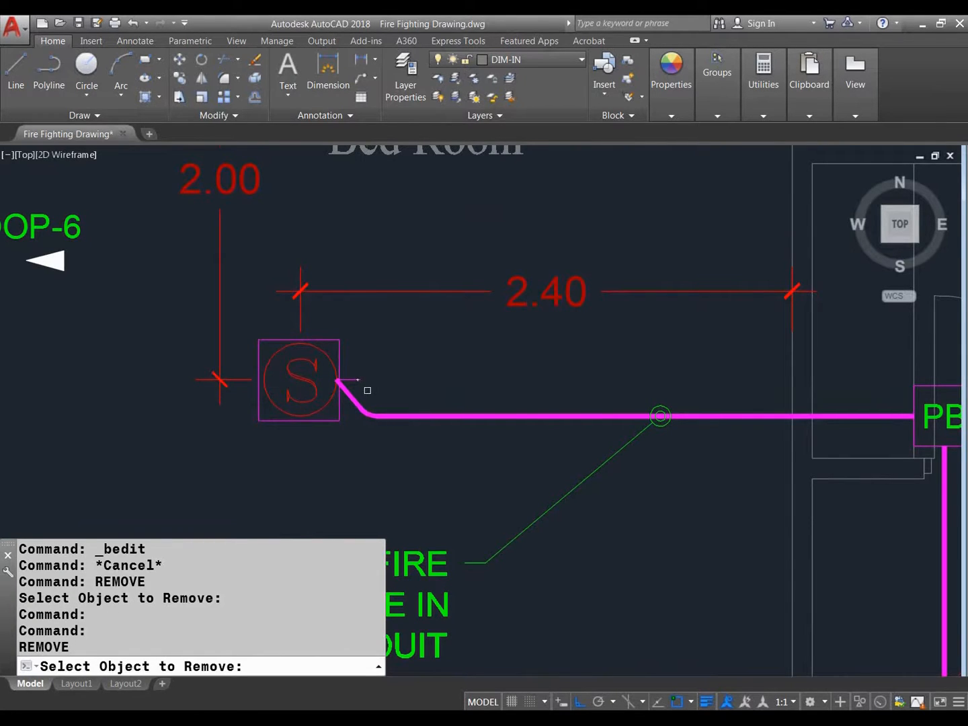
pyautogui.scroll(4, 367, 392)
pyautogui.press('Return')
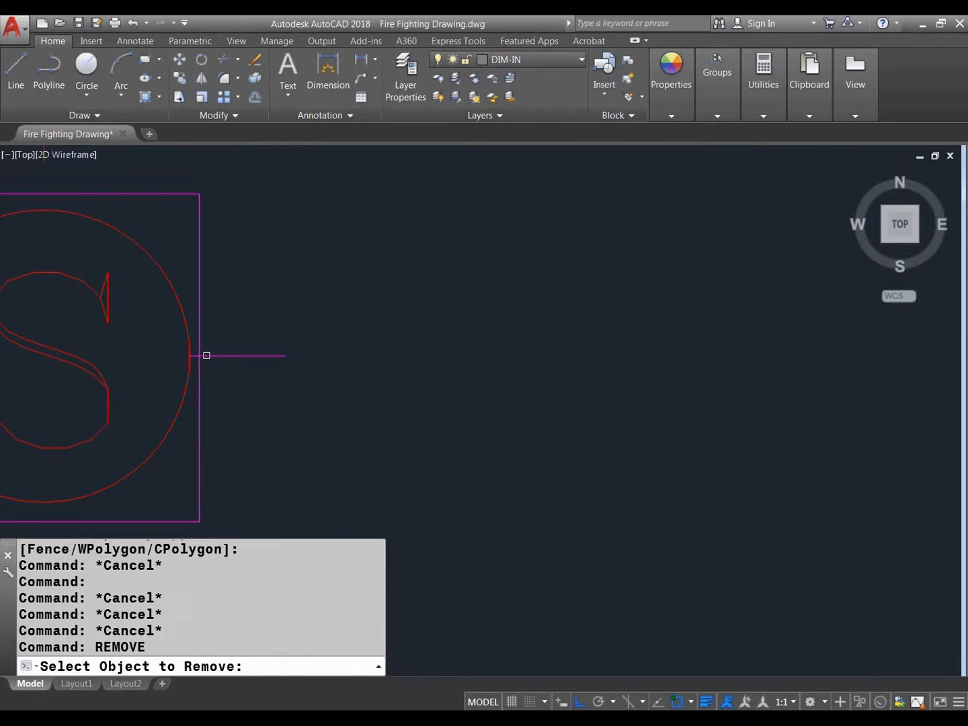
pyautogui.scroll(-8, 204, 363)
pyautogui.press('Return')
pyautogui.press('Return')
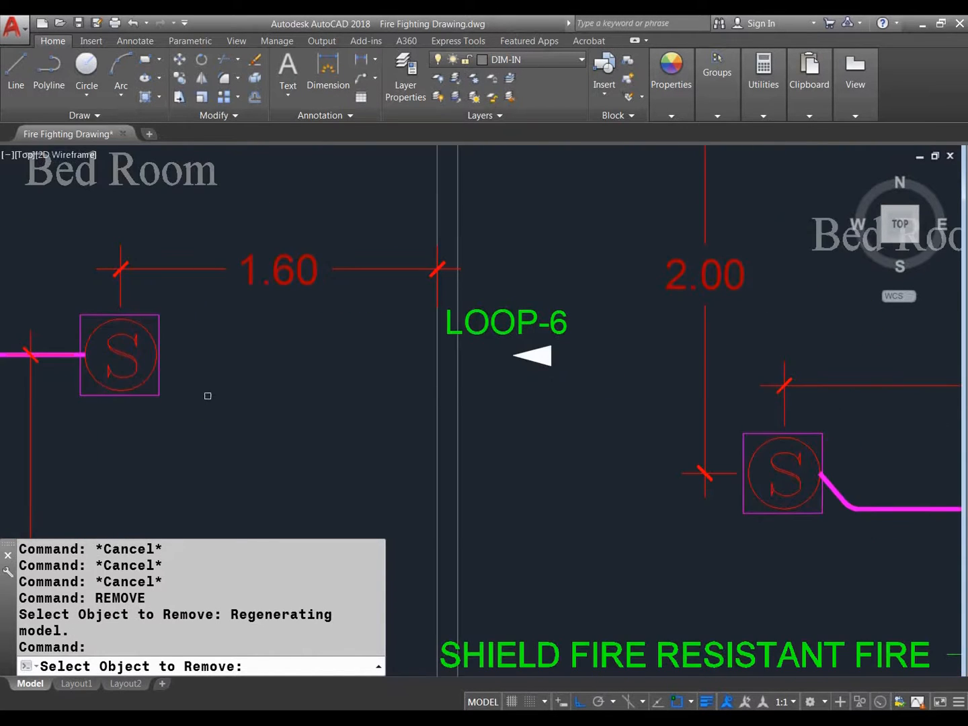
pyautogui.press('Return')
# Examine the smoke detectors in the other rooms and preview the smo det block definition, closing it without editing
pyautogui.scroll(-1, 366, 433)
pyautogui.scroll(3, 436, 432)
pyautogui.scroll(-3, 475, 454)
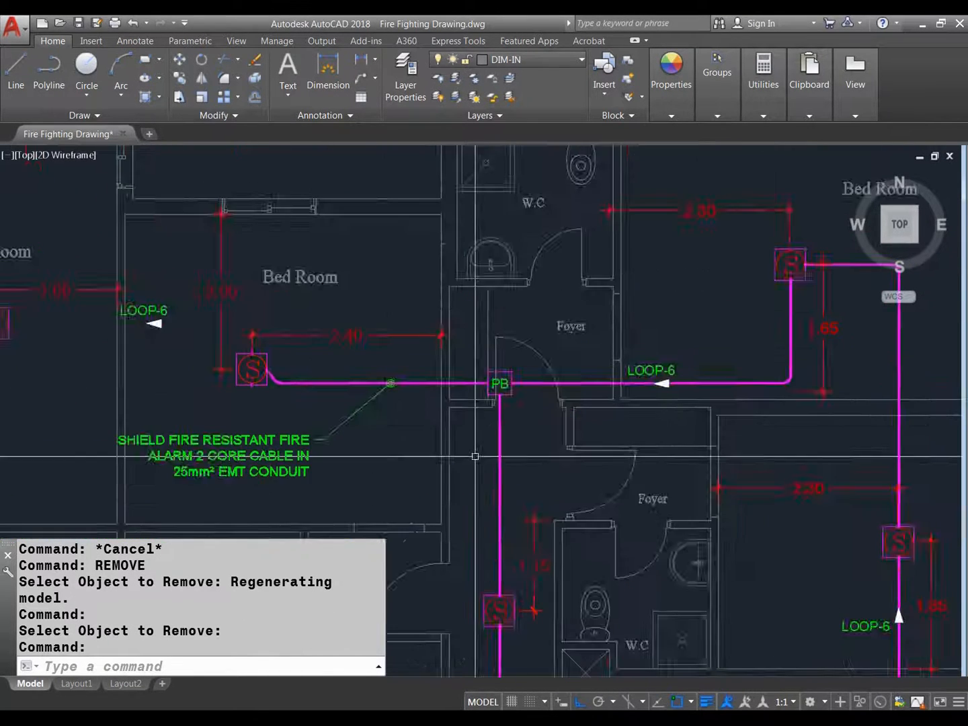
pyautogui.scroll(2, 356, 403)
pyautogui.moveTo(357, 403); pyautogui.dragTo(268, 269, button='middle')
pyautogui.scroll(-5, 268, 270)
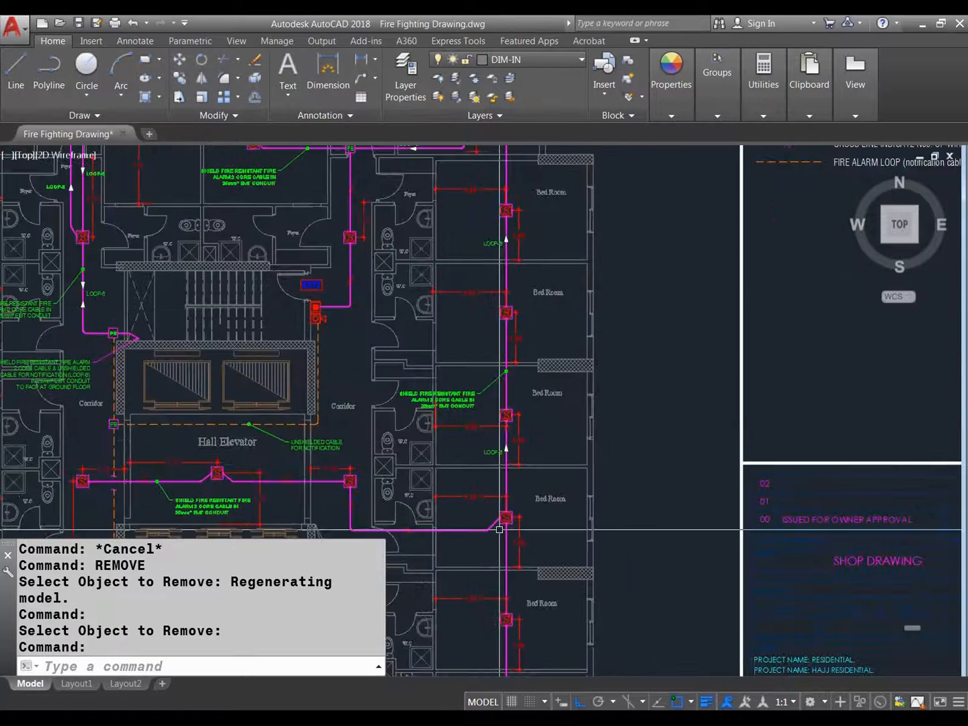
pyautogui.scroll(6, 515, 506)
pyautogui.doubleClick(516, 505)
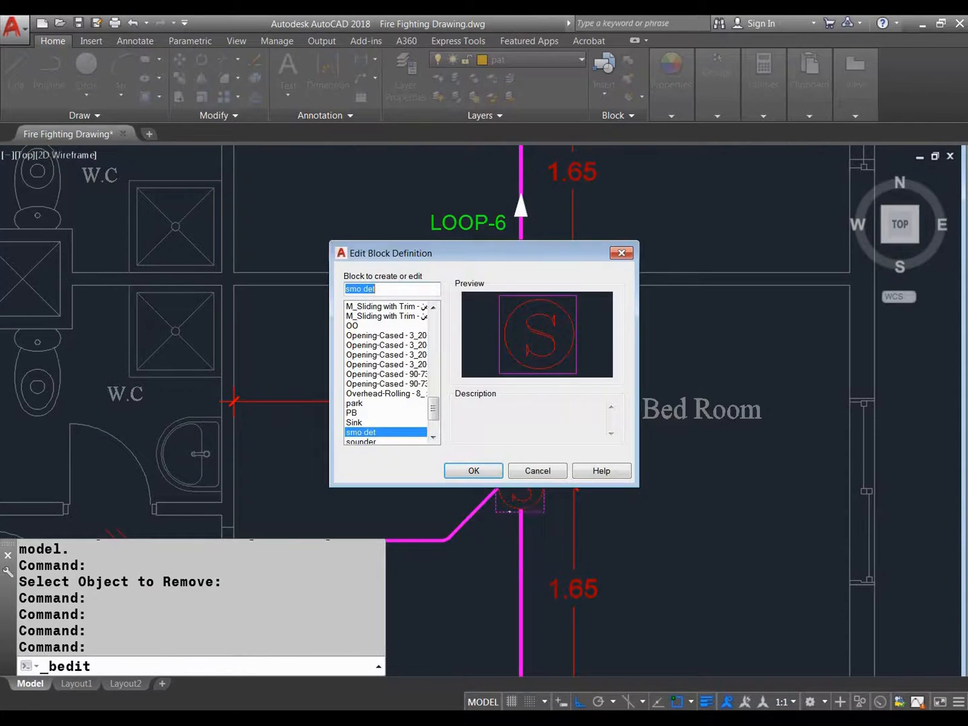
pyautogui.press('Escape')
pyautogui.moveTo(523, 505)
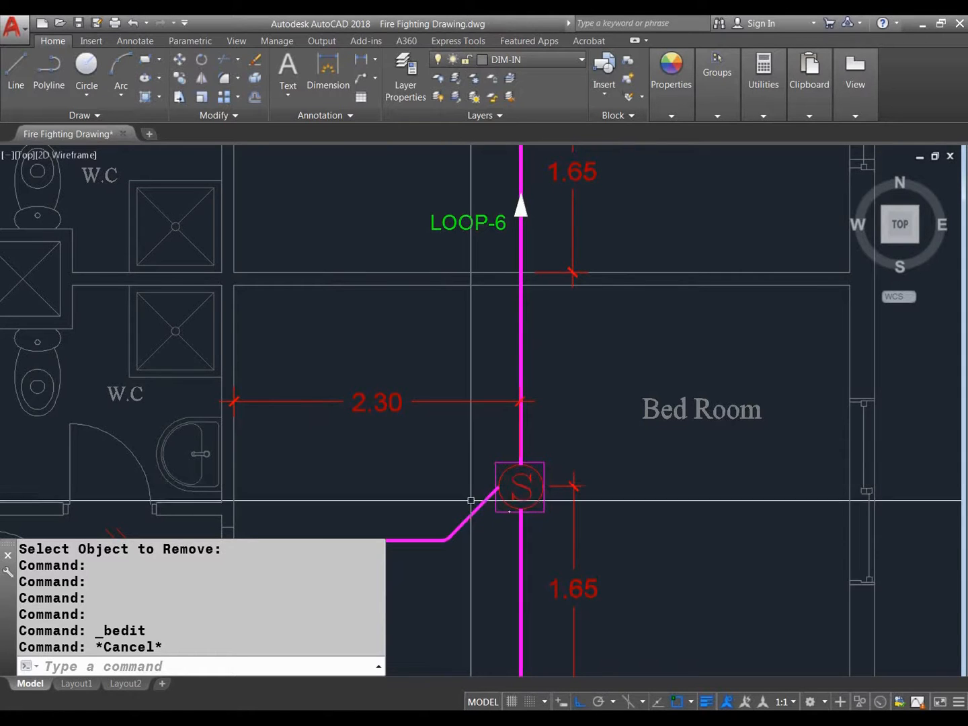
pyautogui.moveTo(471, 504); pyautogui.dragTo(400, 450, button='middle')
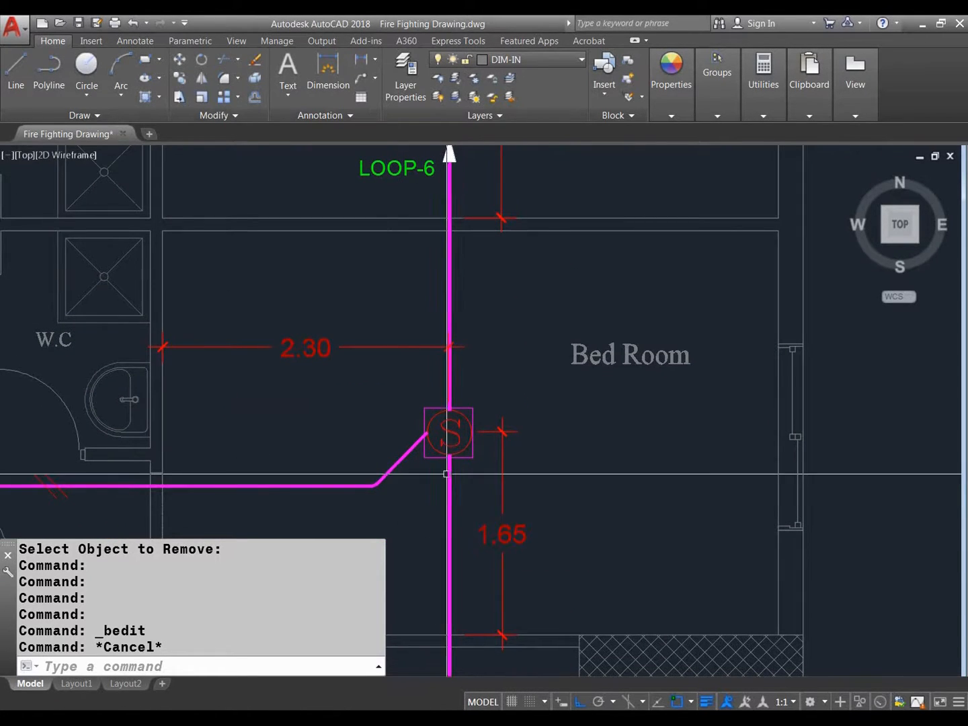
pyautogui.moveTo(452, 474); pyautogui.dragTo(371, 469, button='middle')
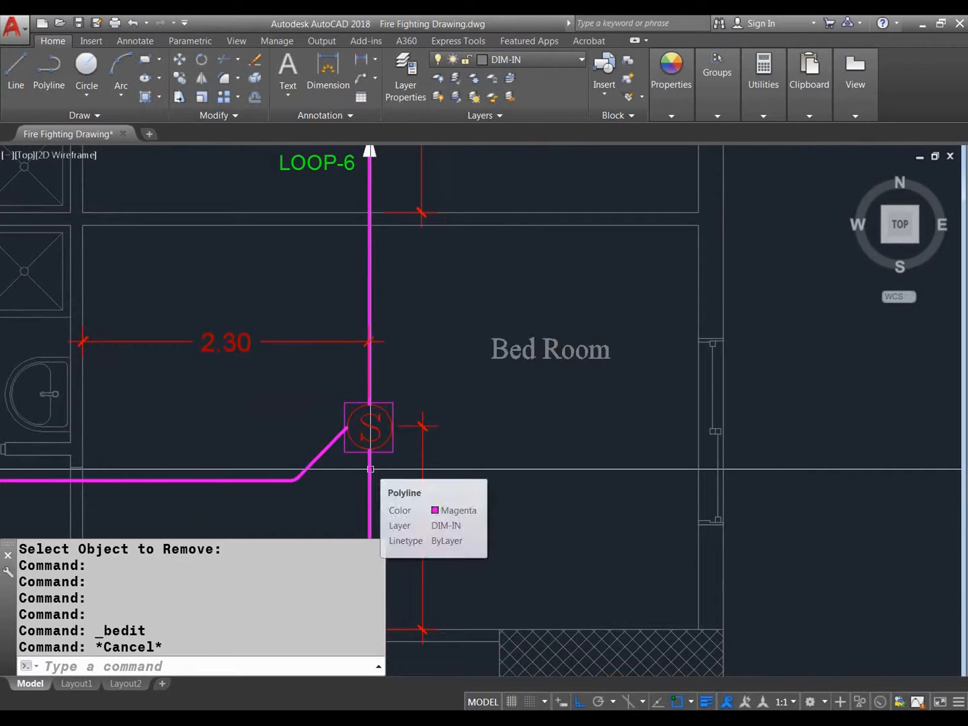